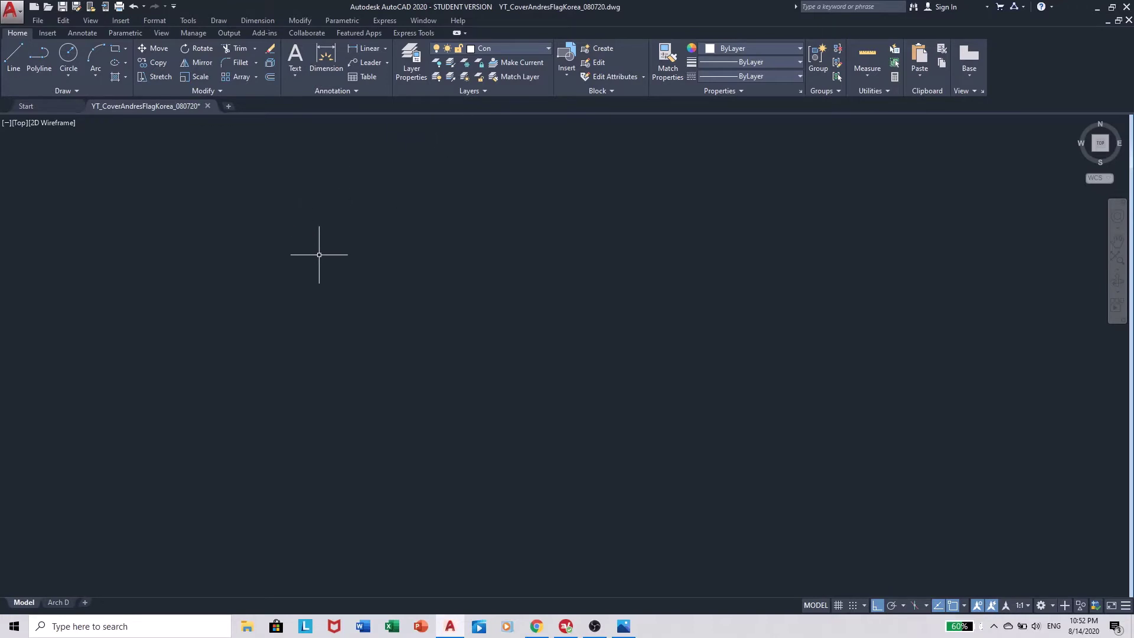
# Step: Draw a rectangle 3 wide and 2 high from the origin as the flag outline
pyautogui.write('rec')
pyautogui.press('Return')
pyautogui.press('F8')
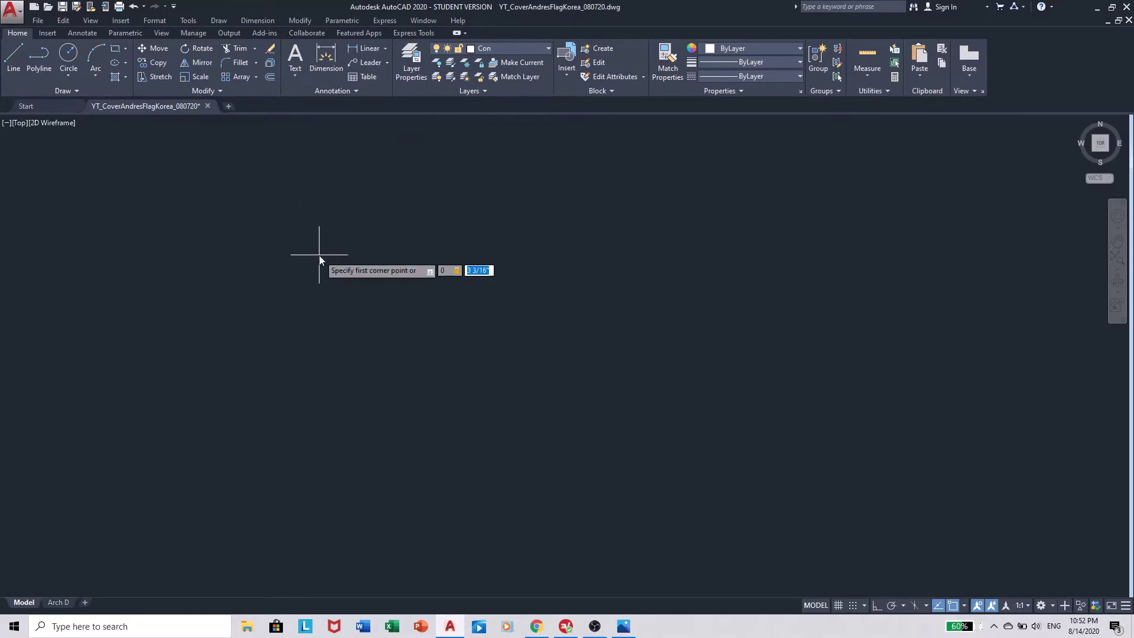
pyautogui.click(319, 255)
pyautogui.write('3')
pyautogui.press('Tab')
pyautogui.write('2')
pyautogui.press('Return')
# Step: Draw the rectangle's diagonal from its upper-left corner to its lower-right corner, using the relative end point 3,-2
pyautogui.write('l')
pyautogui.press('Return')
pyautogui.press('F8')
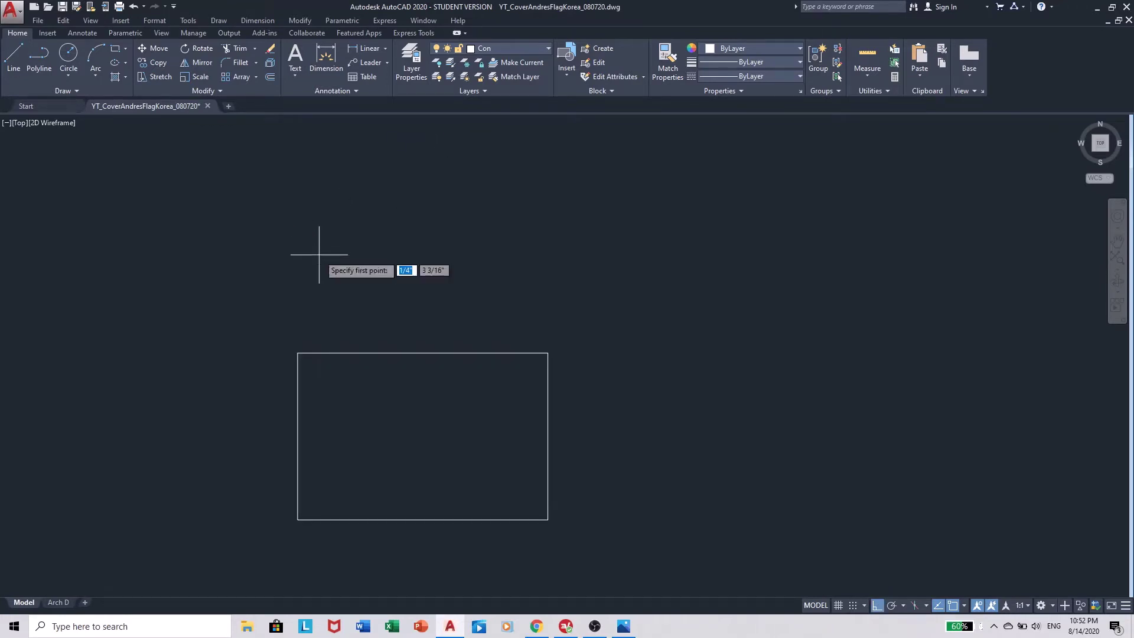
pyautogui.write('3')
pyautogui.press('Tab')
pyautogui.write('2')
pyautogui.press('Return')
pyautogui.write('3,-2')
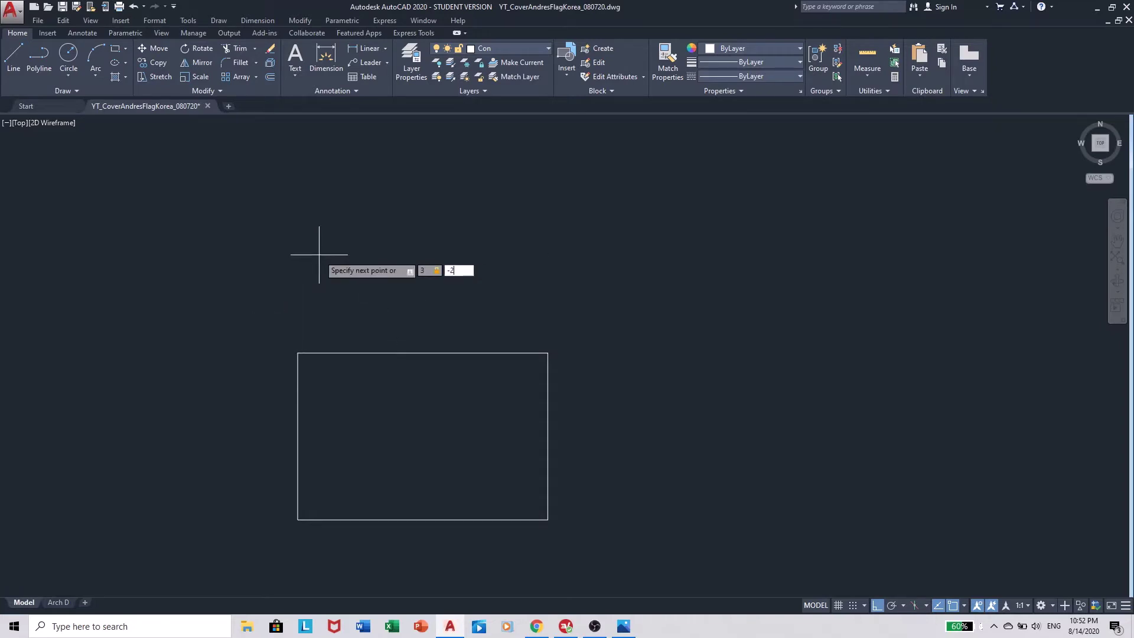
pyautogui.press('Return')
# Step: Draw a circle of radius .5 centred in the rectangle at 1.5,1
pyautogui.press('Return')
pyautogui.write('c')
pyautogui.press('Return')
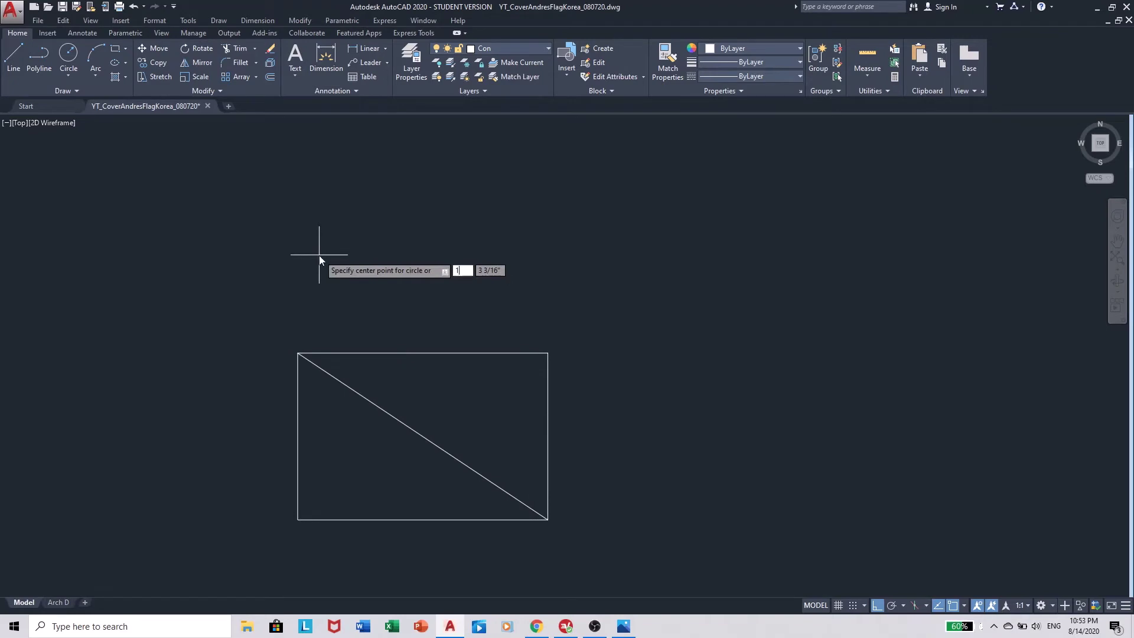
pyautogui.write('1.5')
pyautogui.press('Tab')
pyautogui.write('1')
pyautogui.press('Return')
pyautogui.write('.5')
# Step: Draw a two-point circle from the big circle's upper-left intersection with the diagonal to the big circle's centre
pyautogui.press('Return')
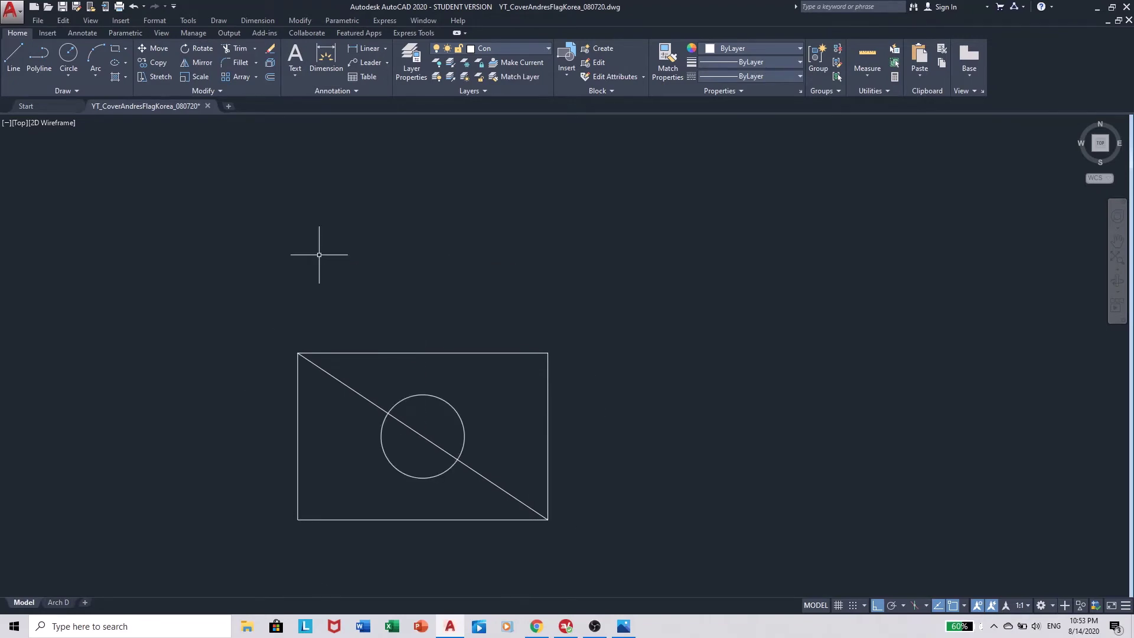
pyautogui.write('c')
pyautogui.press('Return')
pyautogui.write('2p')
pyautogui.press('Return')
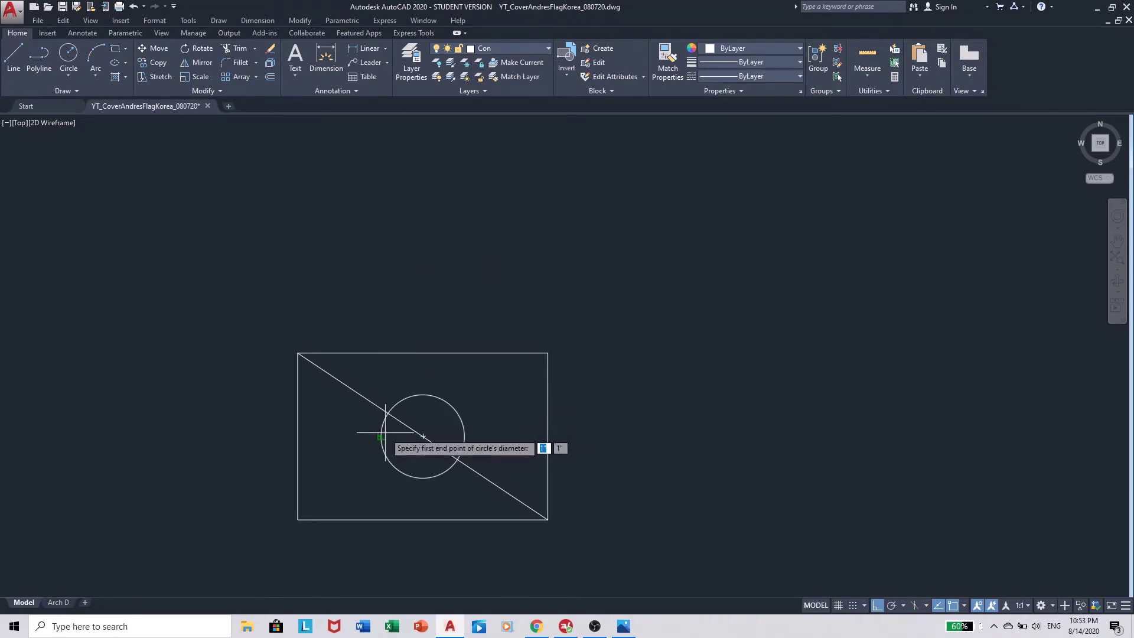
pyautogui.scroll(2, 387, 433)
pyautogui.click(392, 406)
pyautogui.click(443, 439)
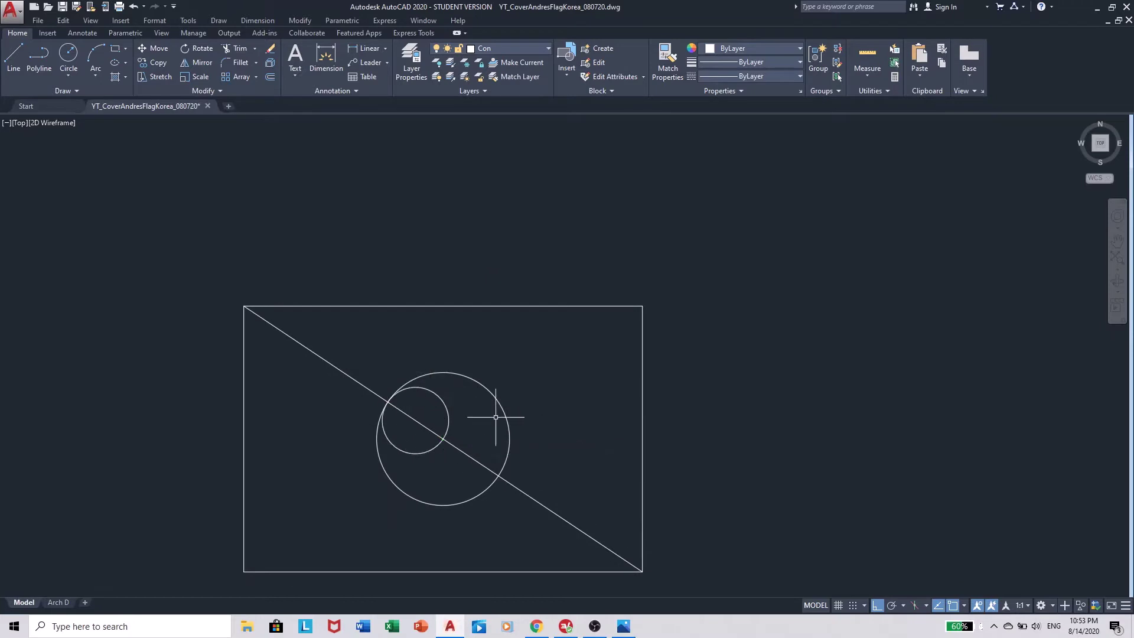
# Step: Draw a second two-point circle from the big circle's centre to its lower-right intersection with the diagonal
pyautogui.press('Return')
pyautogui.write('2p')
pyautogui.press('Return')
pyautogui.click(443, 439)
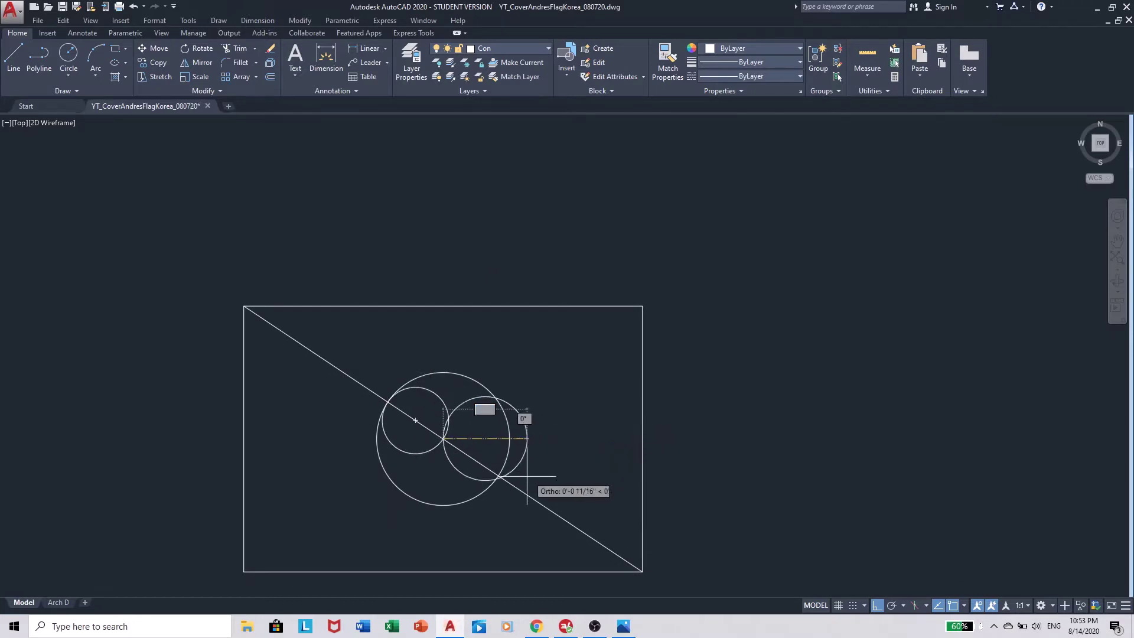
pyautogui.click(500, 476)
# Step: Place the UCS origin at the diagonal's upper-left intersection with the big circle and align the X axis with the diagonal
pyautogui.write('ucs')
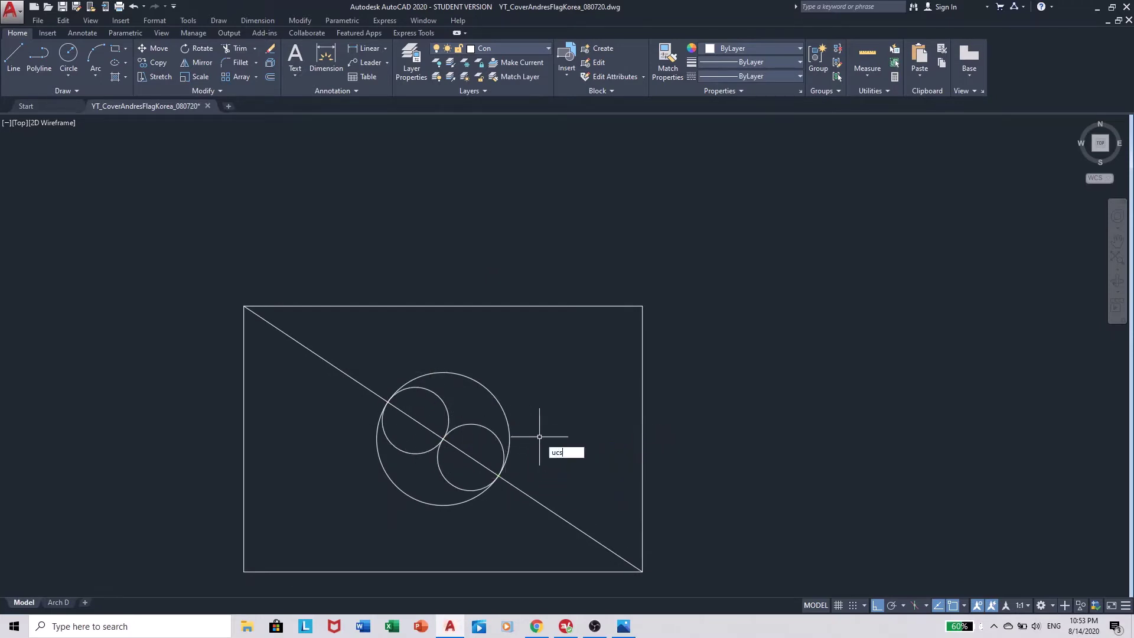
pyautogui.press('Return')
pyautogui.write('o')
pyautogui.press('Return')
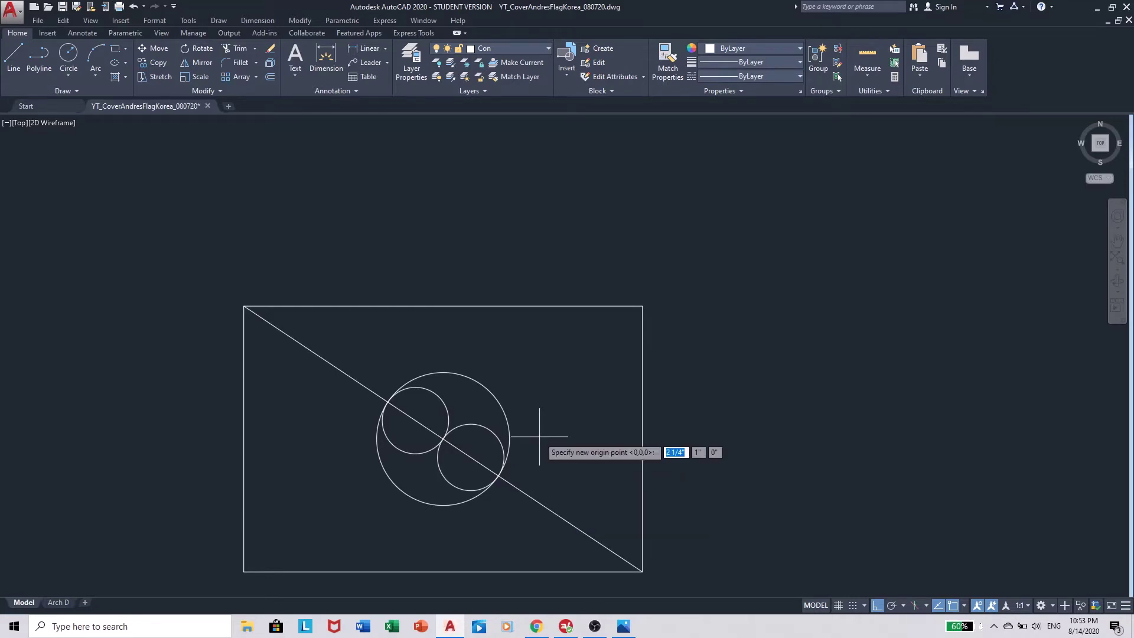
pyautogui.click(390, 402)
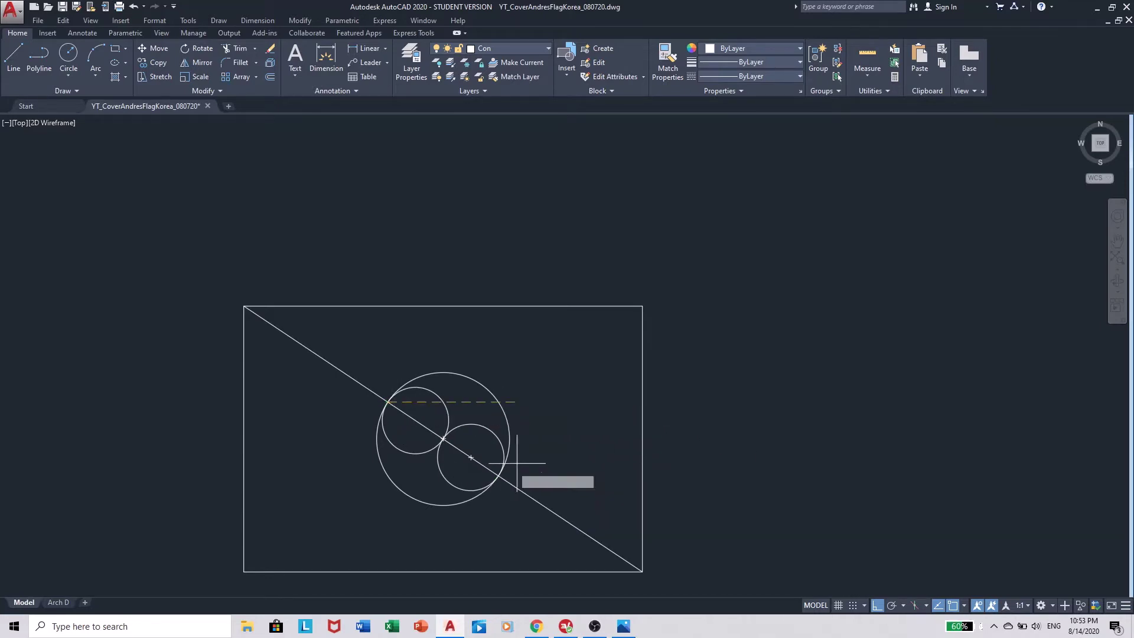
pyautogui.click(577, 420)
# Step: Draw a narrow bar rectangle from 0,0 to -1/12,.5 at the new origin
pyautogui.write('rec')
pyautogui.press('Return')
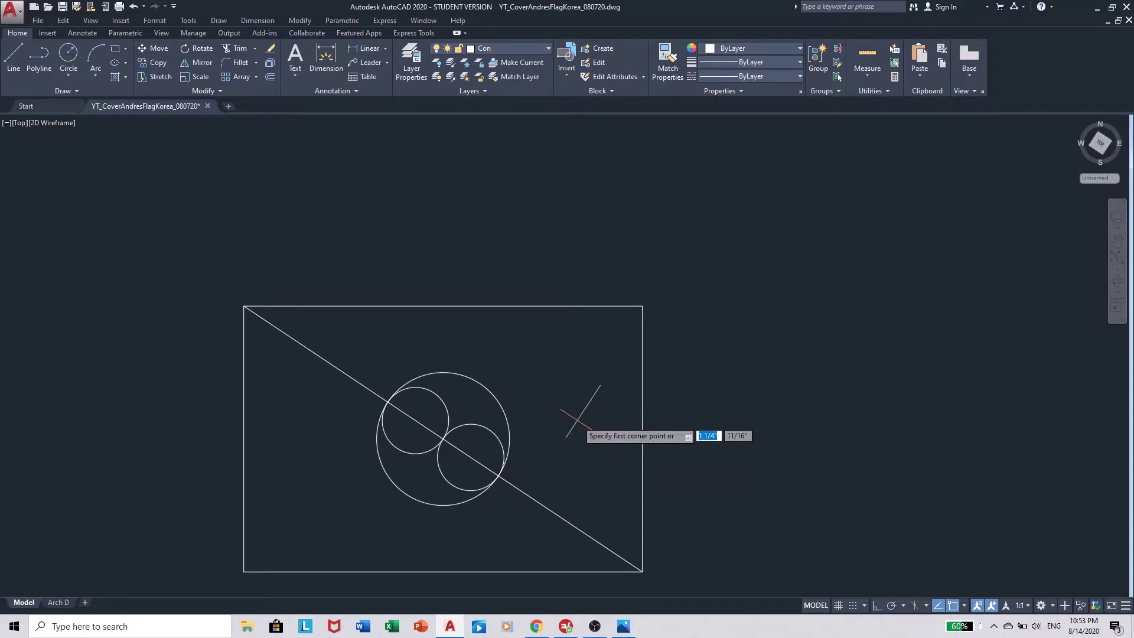
pyautogui.write('0,0')
pyautogui.press('Return')
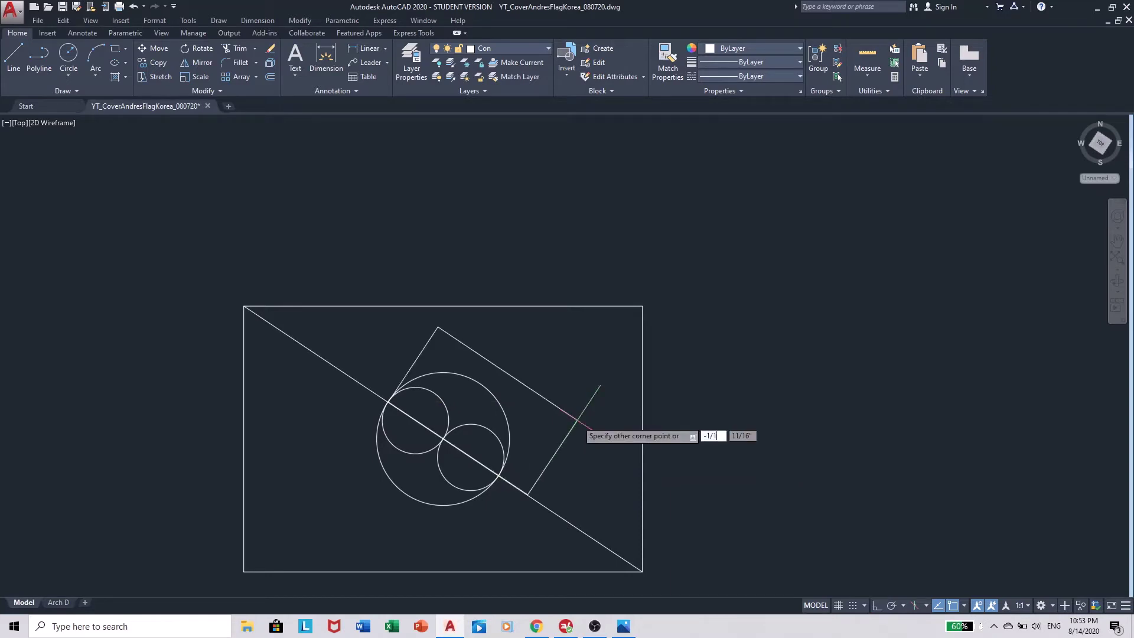
pyautogui.write('-1/12,.')
pyautogui.write('5')
pyautogui.press('Return')
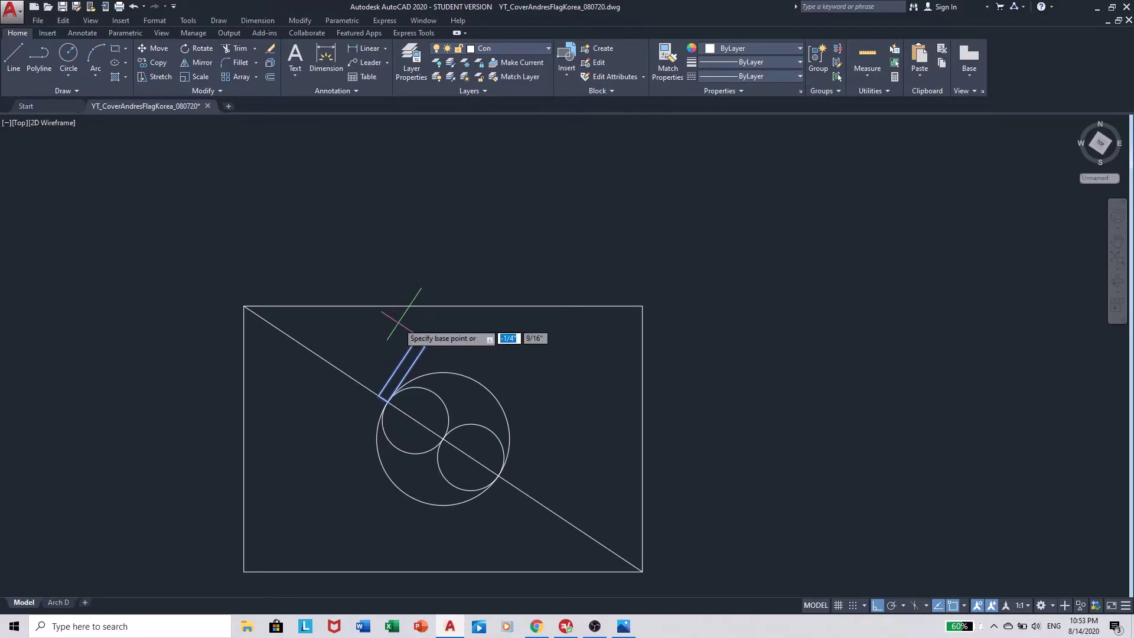
# Step: Move the bar from 0,0 by -.25,-.25 so it is centred across the diagonal
pyautogui.write('0,0,0')
pyautogui.press('Return')
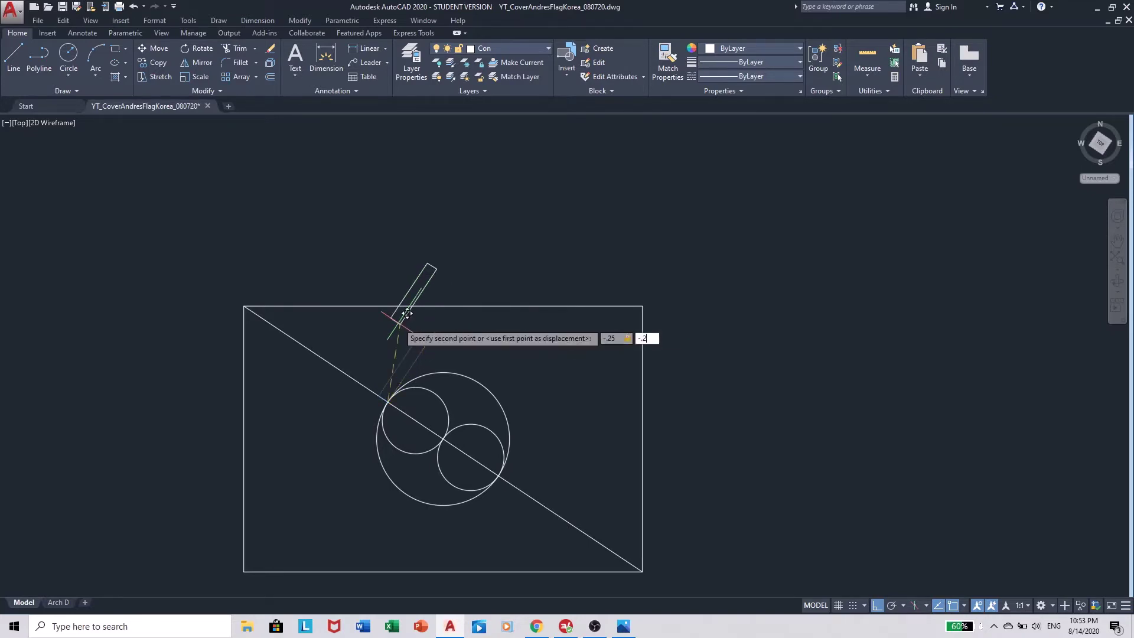
pyautogui.press('Return')
# Step: Copy the bar outward along the diagonal at distances of 3/12 and 3/24
pyautogui.click(391, 355)
pyautogui.click(367, 340)
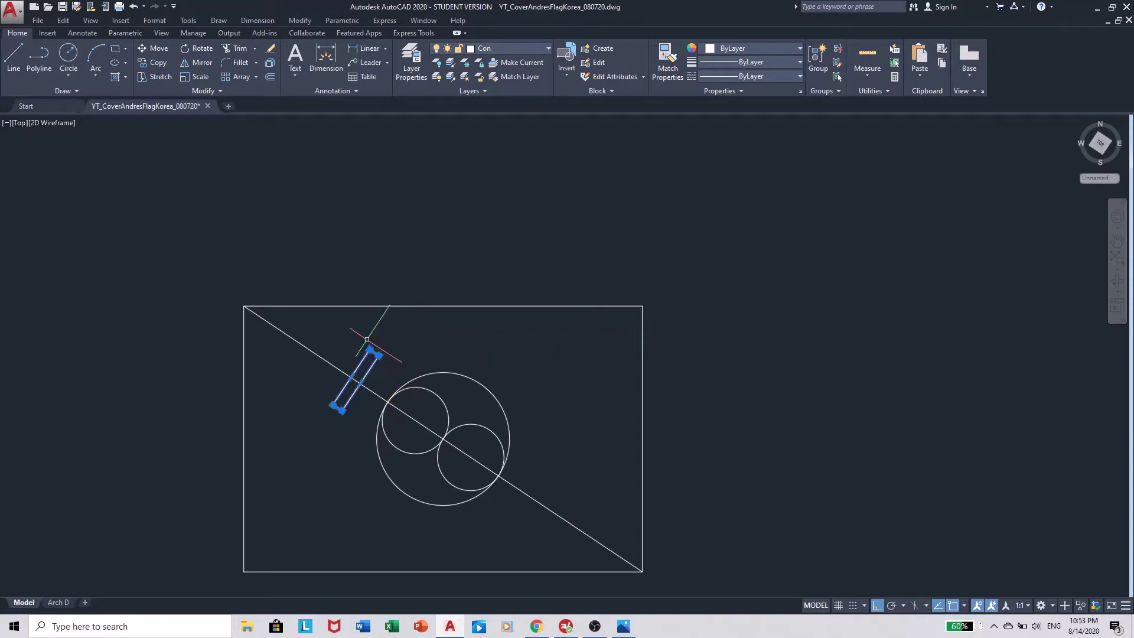
pyautogui.write('co')
pyautogui.press('Return')
pyautogui.click(561, 385)
pyautogui.write('3/12')
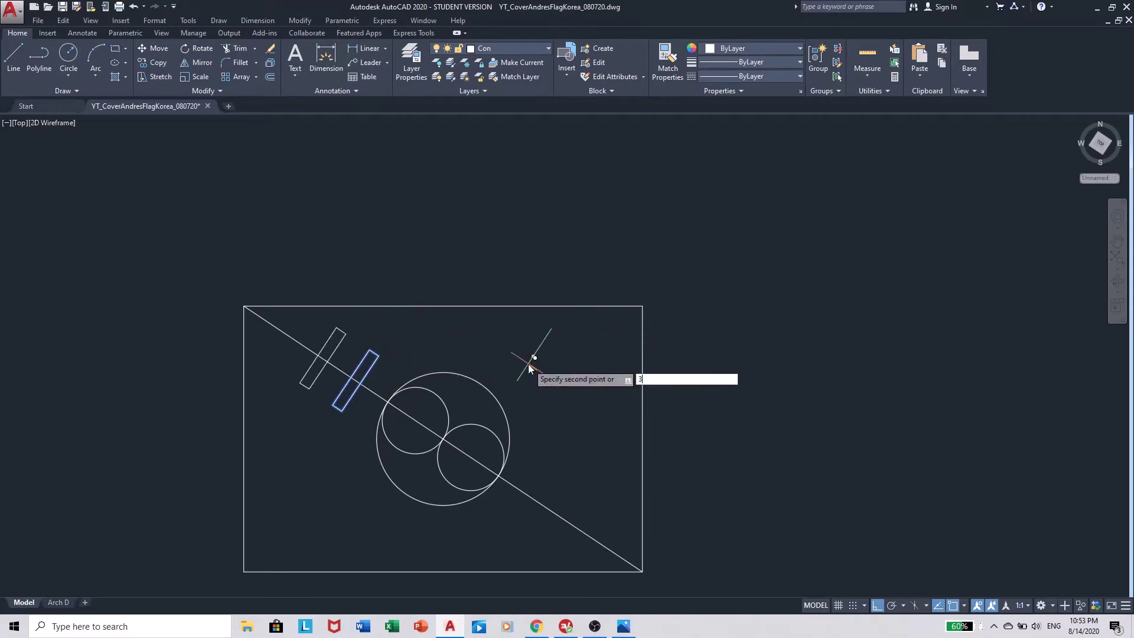
pyautogui.press('BackSpace')
pyautogui.press('BackSpace')
pyautogui.press('BackSpace')
pyautogui.write('/24')
pyautogui.press('Return')
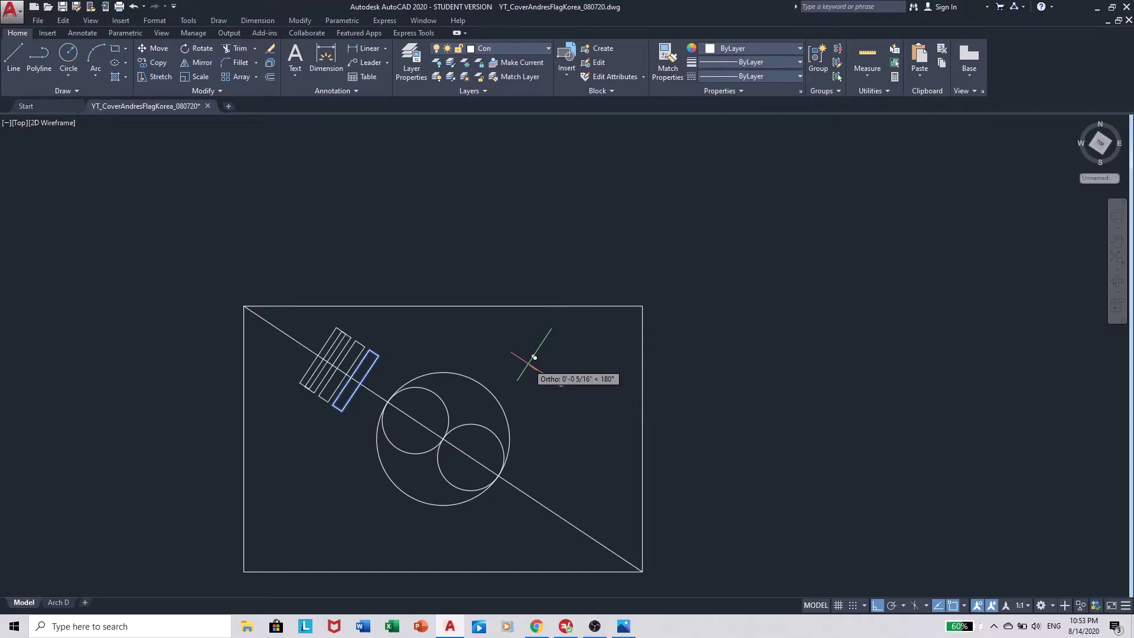
pyautogui.press('Return')
# Step: Restore the UCS to World
pyautogui.write('ucs')
pyautogui.press('Return')
pyautogui.write('w')
pyautogui.press('Return')
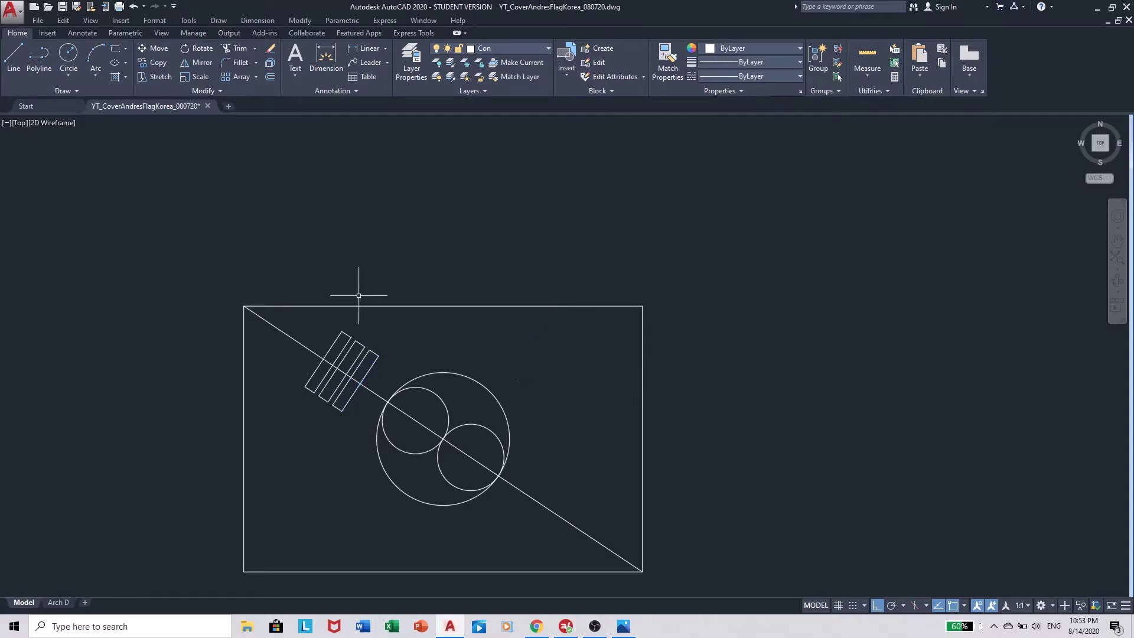
# Step: Mirror the three upper-left bars about the flag's horizontal centre line, keeping the originals
pyautogui.click(399, 370)
pyautogui.click(346, 334)
pyautogui.write('m')
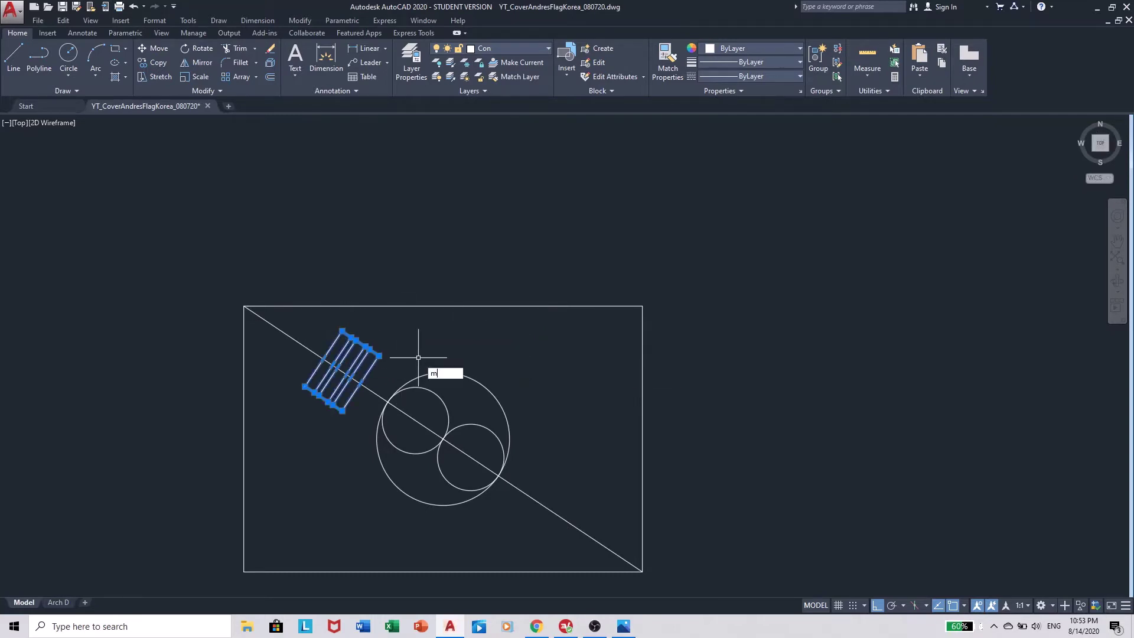
pyautogui.write('i')
pyautogui.press('Return')
pyautogui.click(243, 440)
pyautogui.click(208, 454)
pyautogui.press('Return')
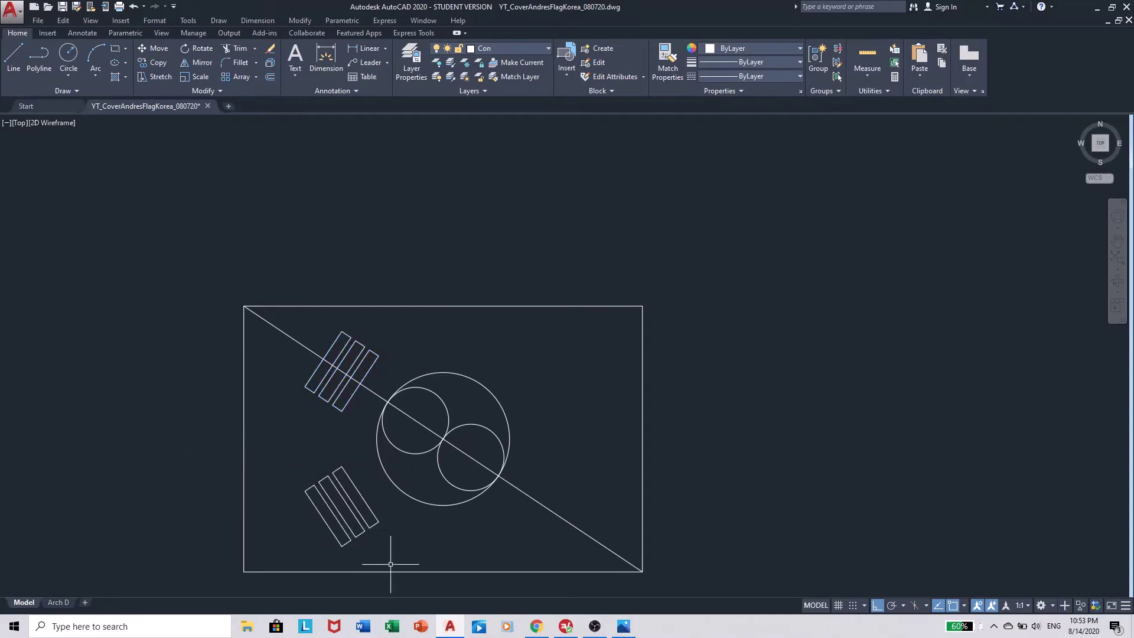
# Step: Draw a line across the lower-left group's middle bar between the midpoints of its long sides
pyautogui.write('l')
pyautogui.press('Return')
pyautogui.scroll(5, 359, 534)
pyautogui.click(273, 438)
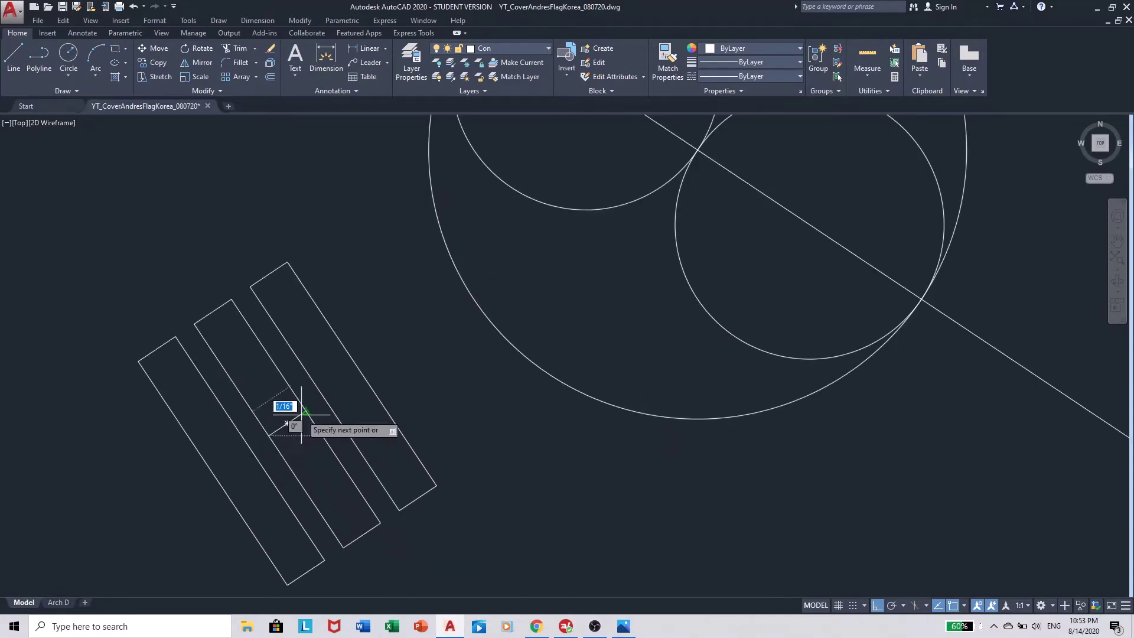
pyautogui.click(268, 435)
pyautogui.press('Return')
# Step: Offset the middle bar's cross line to both sides using the default distance
pyautogui.write('o')
pyautogui.press('Return')
pyautogui.press('Return')
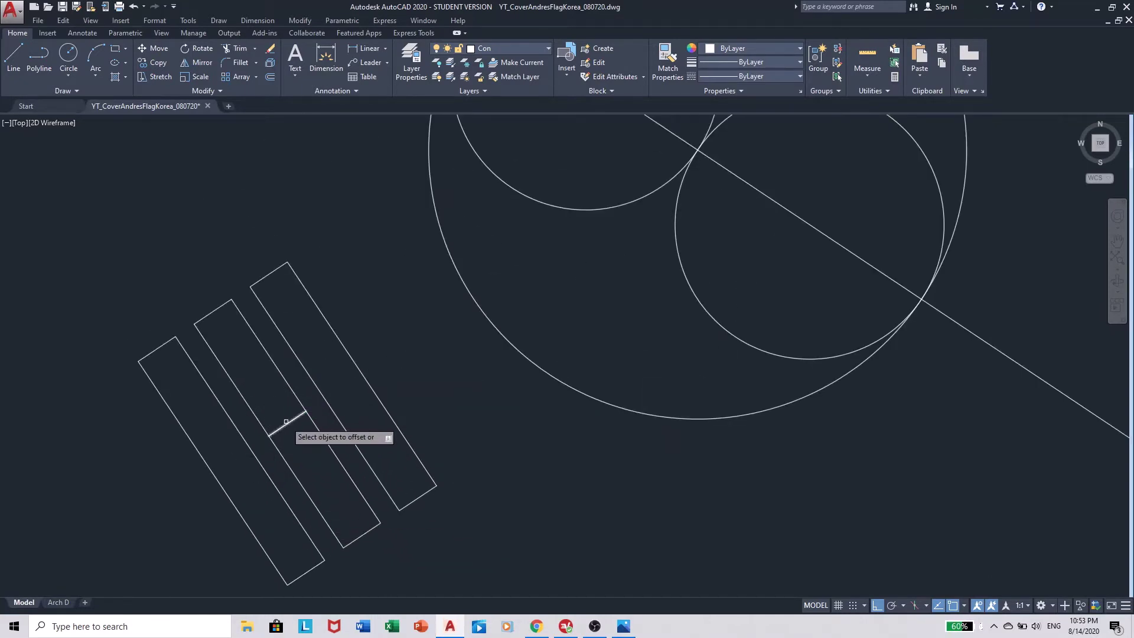
pyautogui.click(287, 422)
pyautogui.click(281, 417)
pyautogui.click(288, 422)
pyautogui.click(316, 449)
pyautogui.press('Return')
# Step: Trim the middle bar's long sides between the two offset lines to split it into two pieces
pyautogui.write('tr')
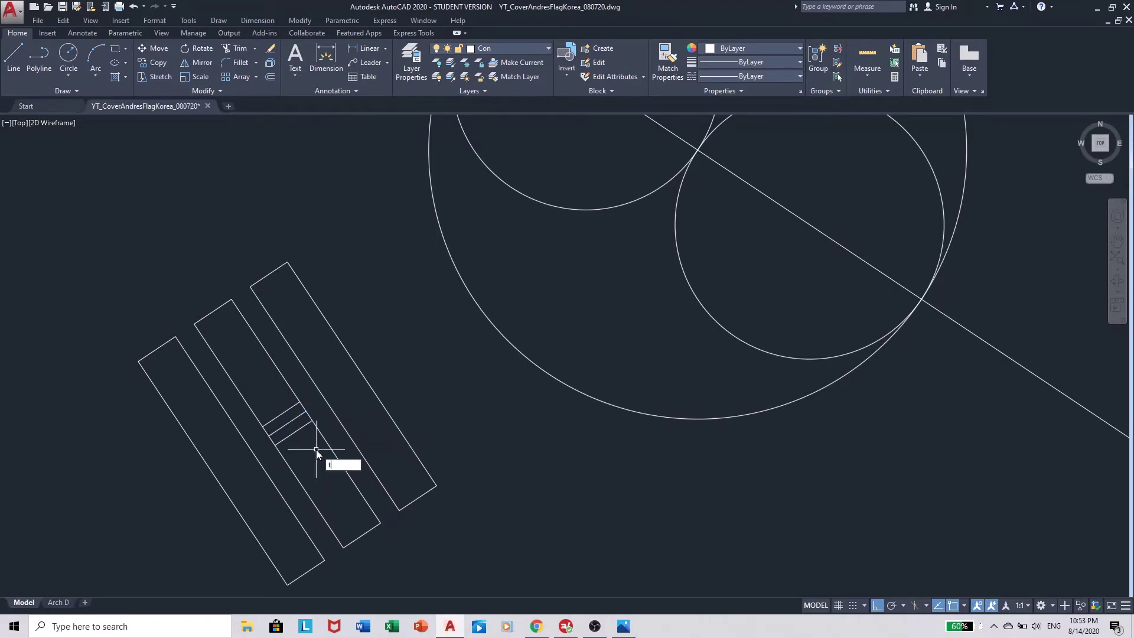
pyautogui.press('Return')
pyautogui.press('Return')
pyautogui.scroll(4, 259, 439)
pyautogui.click(300, 434)
pyautogui.moveTo(278, 416); pyautogui.dragTo(388, 380)
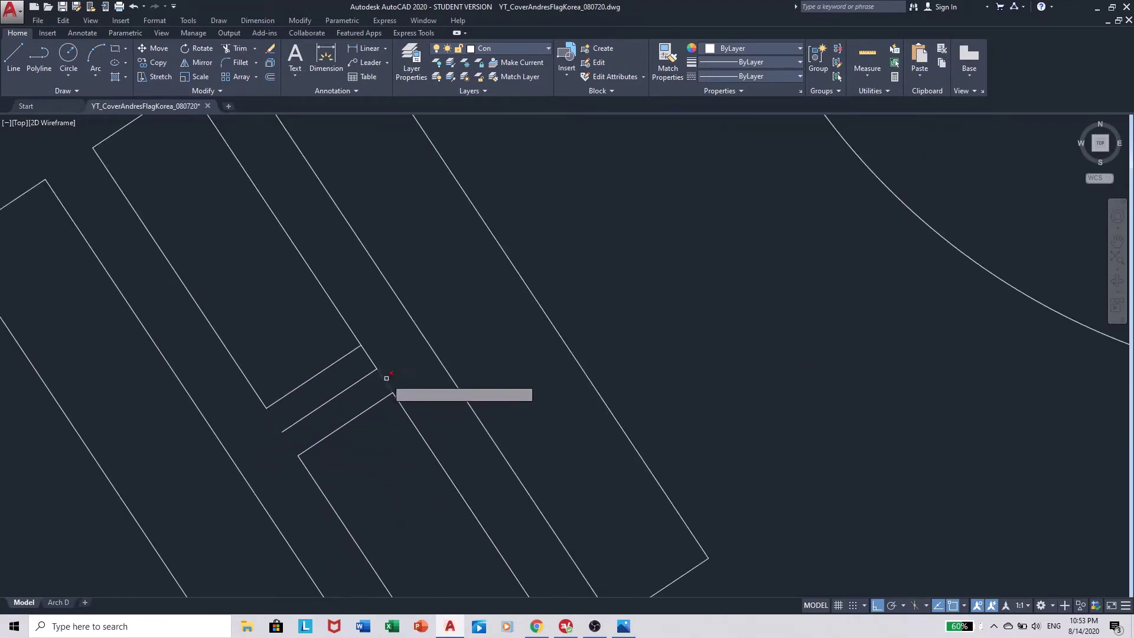
# Step: Trim the upper-right half of the upper small circle and the lower-left half of the lower one to leave an S-curve
pyautogui.scroll(-5, 177, 499)
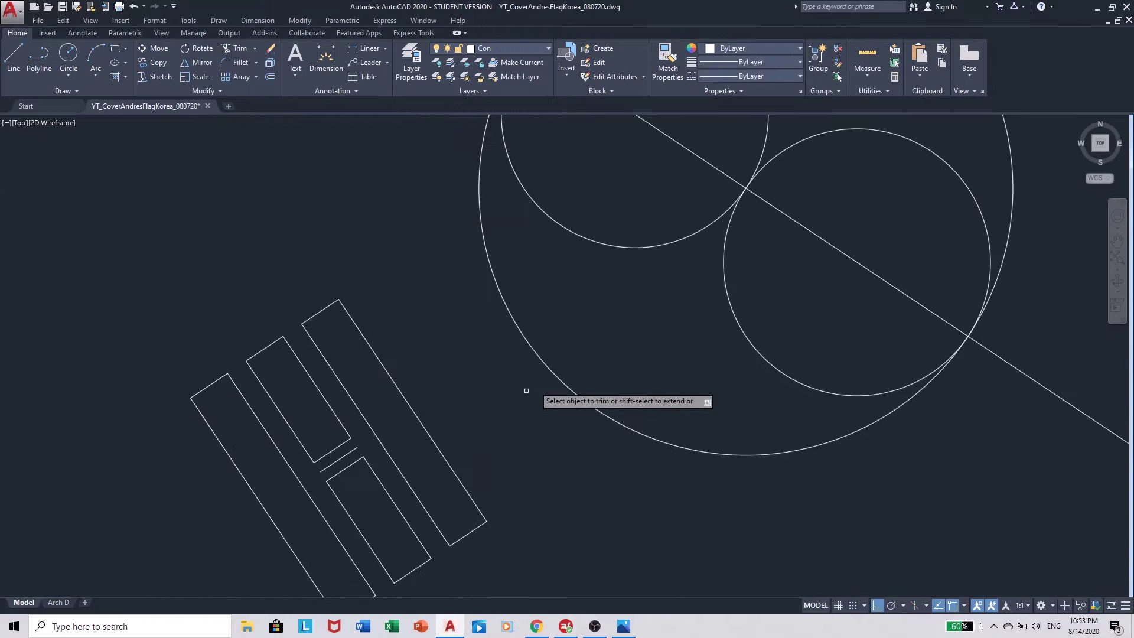
pyautogui.click(762, 142)
pyautogui.click(770, 254)
pyautogui.click(685, 316)
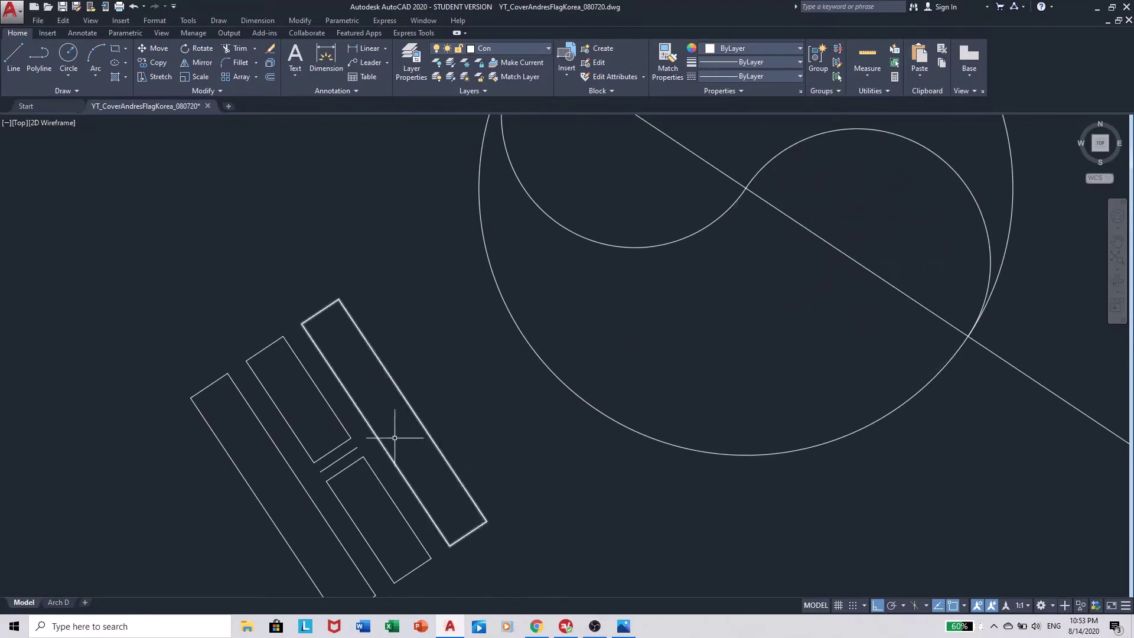
# Step: Delete the leftover cross line in the split bar and the flag's diagonal
pyautogui.click(346, 456)
pyautogui.click(826, 208)
pyautogui.click(777, 256)
pyautogui.press('Delete')
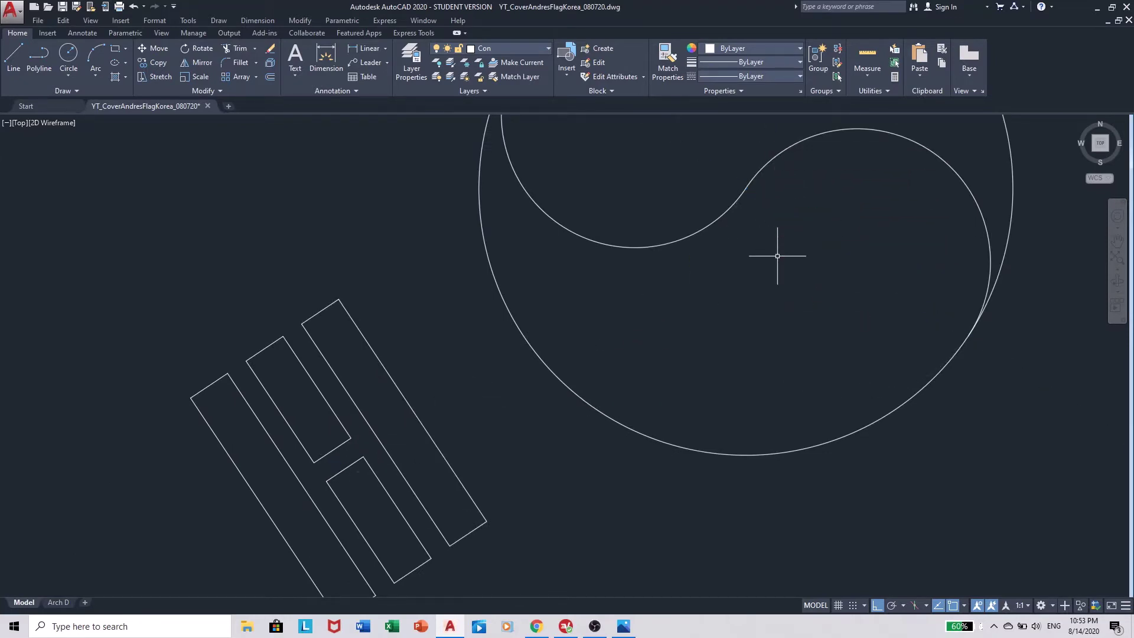
# Step: Select the whole drawing and join its connected segments
pyautogui.hotkey('ctrl', 'a')
pyautogui.write('join')
pyautogui.press('Return')
# Step: Mirror the upper-left middle bar and the lower-left split bar about the flag's vertical centre line, keeping the originals
pyautogui.click(354, 469)
pyautogui.scroll(-4, 319, 446)
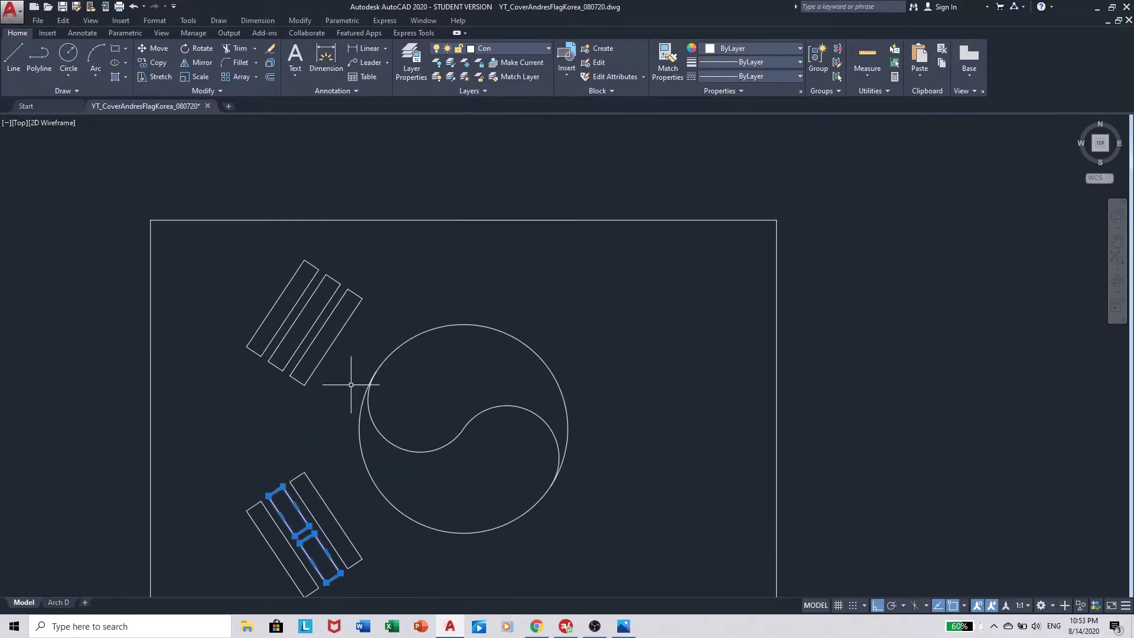
pyautogui.click(330, 308)
pyautogui.write('mi')
pyautogui.press('Return')
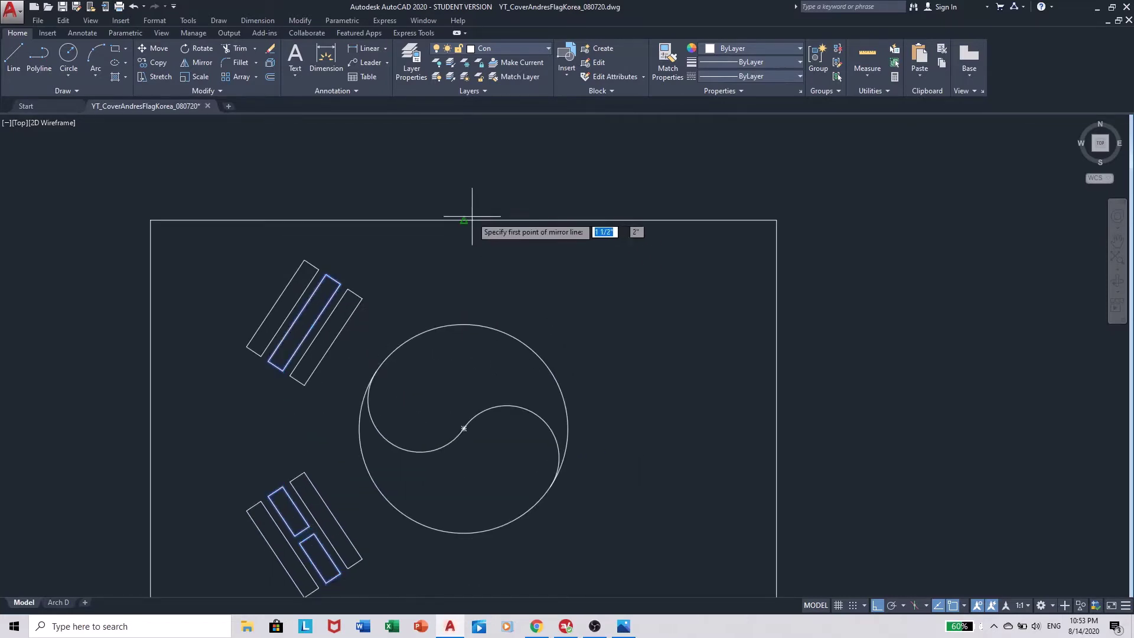
pyautogui.click(471, 216)
pyautogui.click(468, 164)
pyautogui.press('Return')
# Step: Copy the lower-right split bar once to each side, using the corner spacing of the upper-left bars
pyautogui.moveTo(707, 500); pyautogui.dragTo(665, 367, button='middle')
pyautogui.click(602, 451)
pyautogui.click(565, 395)
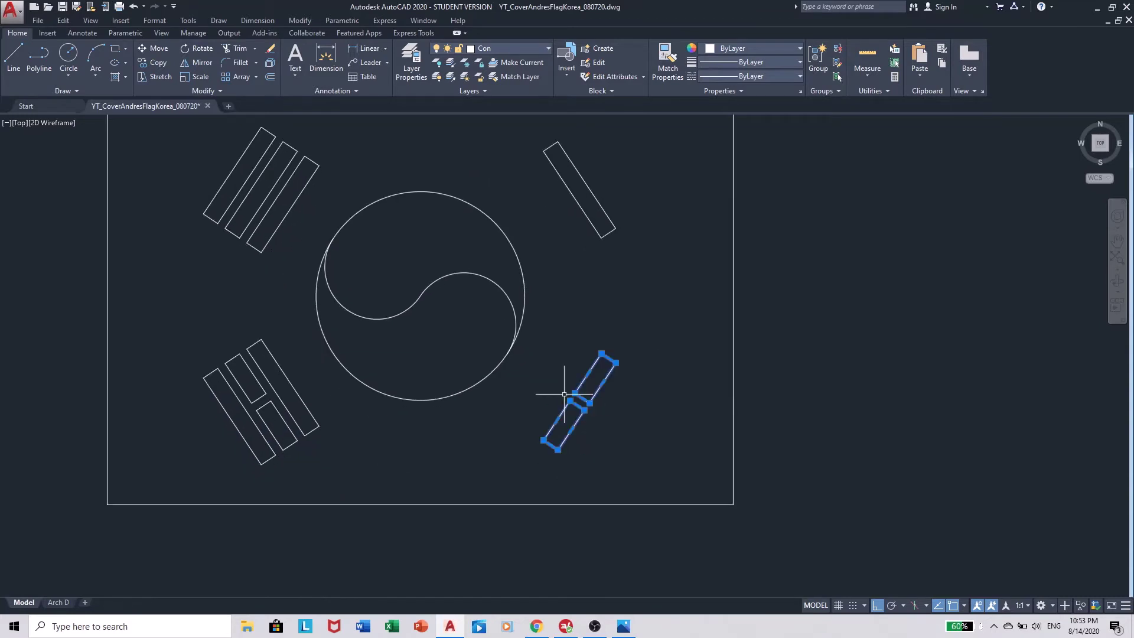
pyautogui.write('co')
pyautogui.press('Return')
pyautogui.scroll(3, 225, 198)
pyautogui.click(224, 247)
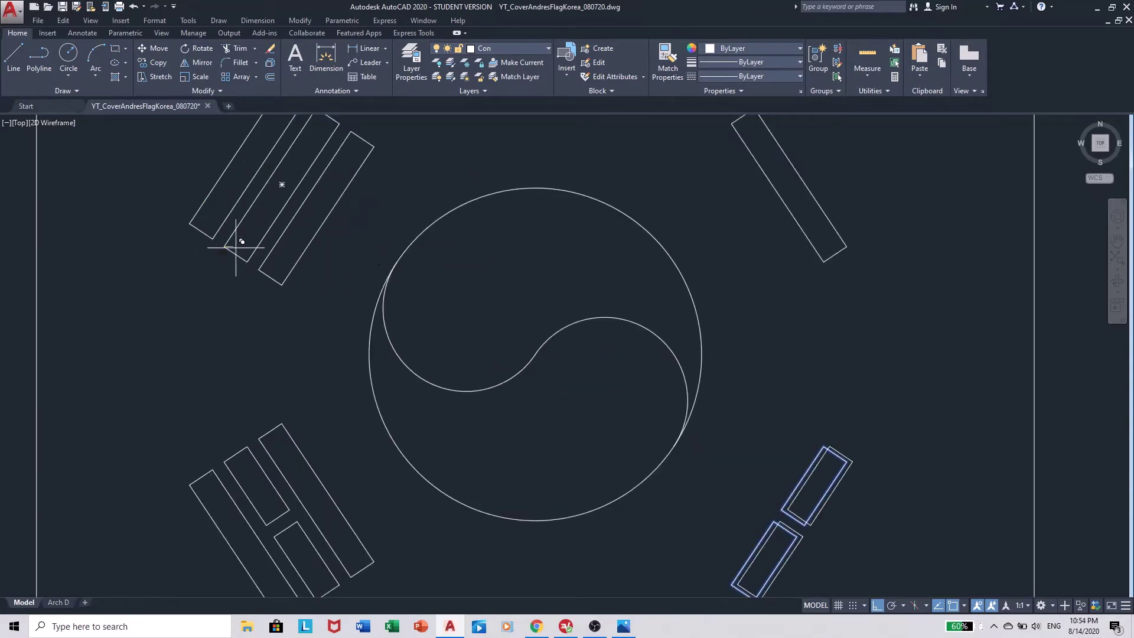
pyautogui.click(259, 270)
pyautogui.click(190, 223)
pyautogui.press('Return')
# Step: Mirror the lower-right group's two outer split bars about the flag's horizontal centre line, keeping the originals
pyautogui.click(856, 570)
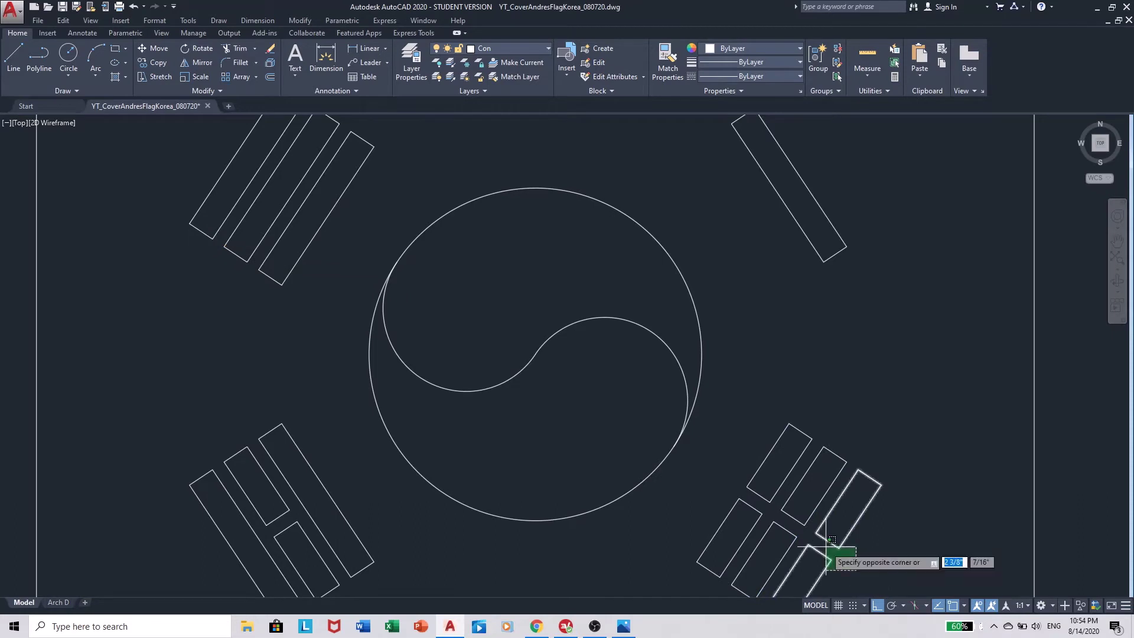
pyautogui.click(825, 546)
pyautogui.click(769, 514)
pyautogui.click(745, 479)
pyautogui.write('mi')
pyautogui.press('Return')
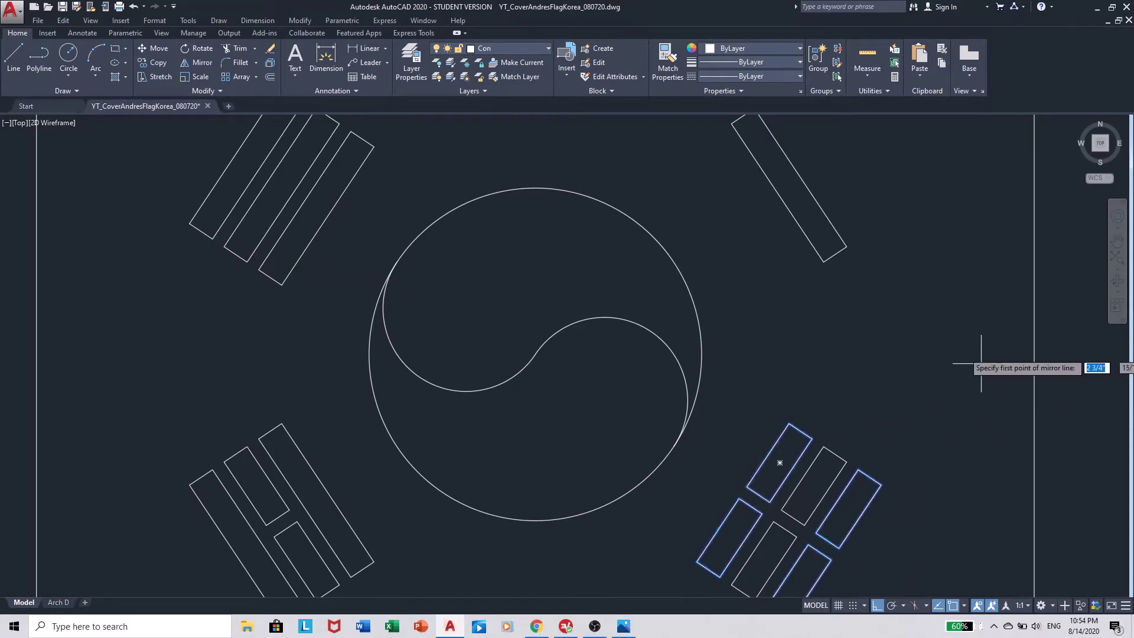
pyautogui.click(1033, 354)
pyautogui.click(983, 355)
pyautogui.press('Return')
# Step: Make the Hat layer the current layer with the CLAYER variable
pyautogui.write('cl')
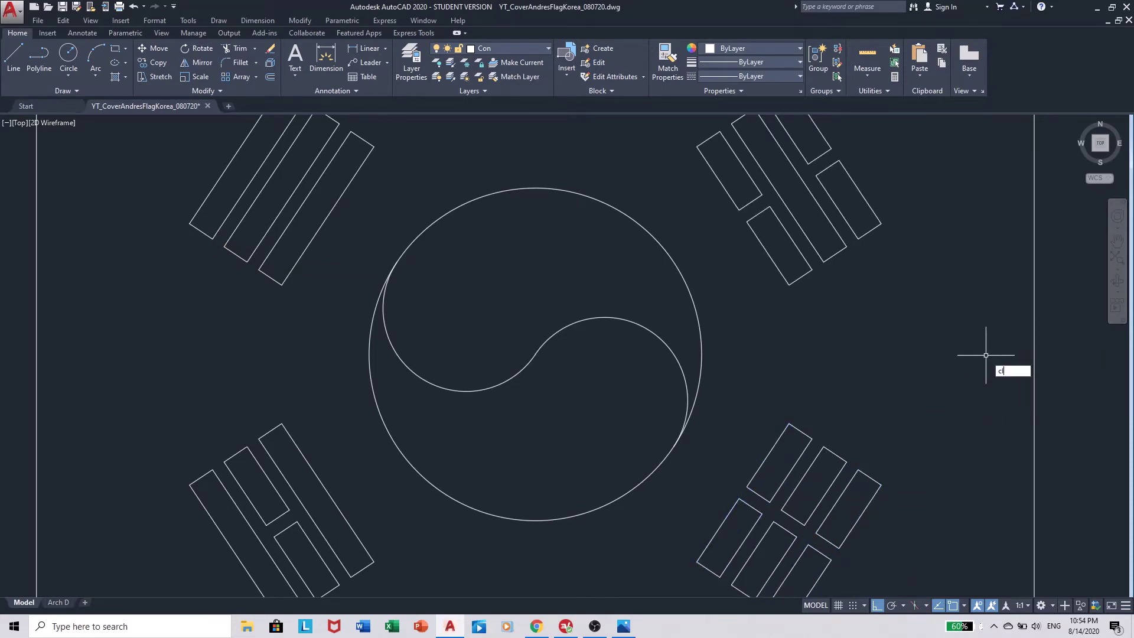
pyautogui.write('ayer')
pyautogui.press('Return')
pyautogui.write('ha')
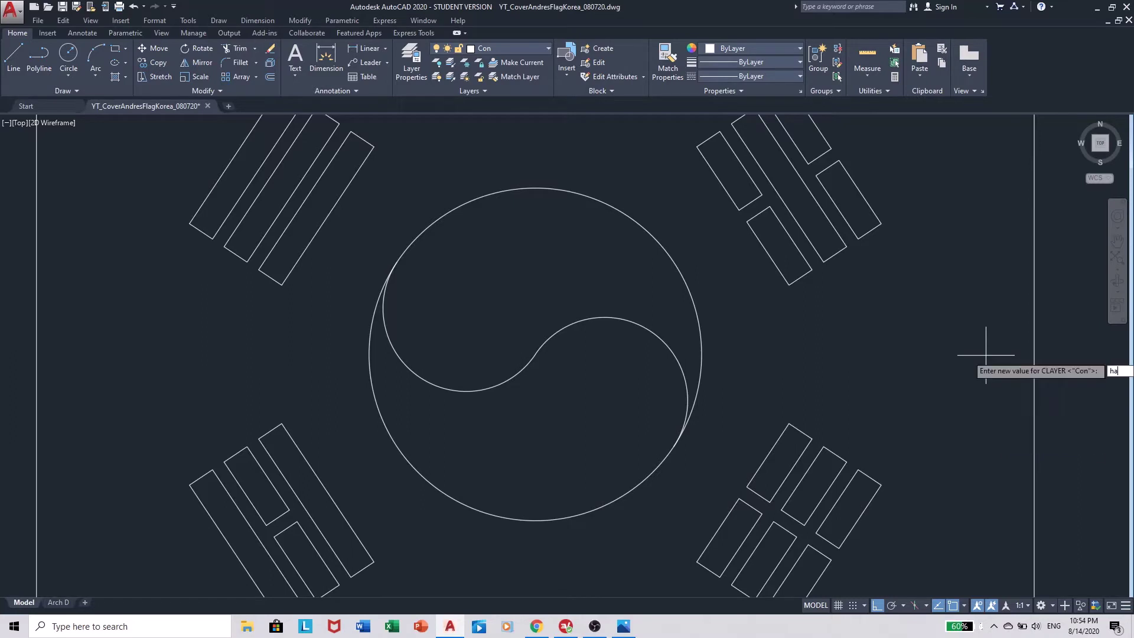
pyautogui.write('t')
pyautogui.press('Return')
# Step: Hatch the three upper-left bars with a solid black (0,0,0) fill
pyautogui.write('hatc')
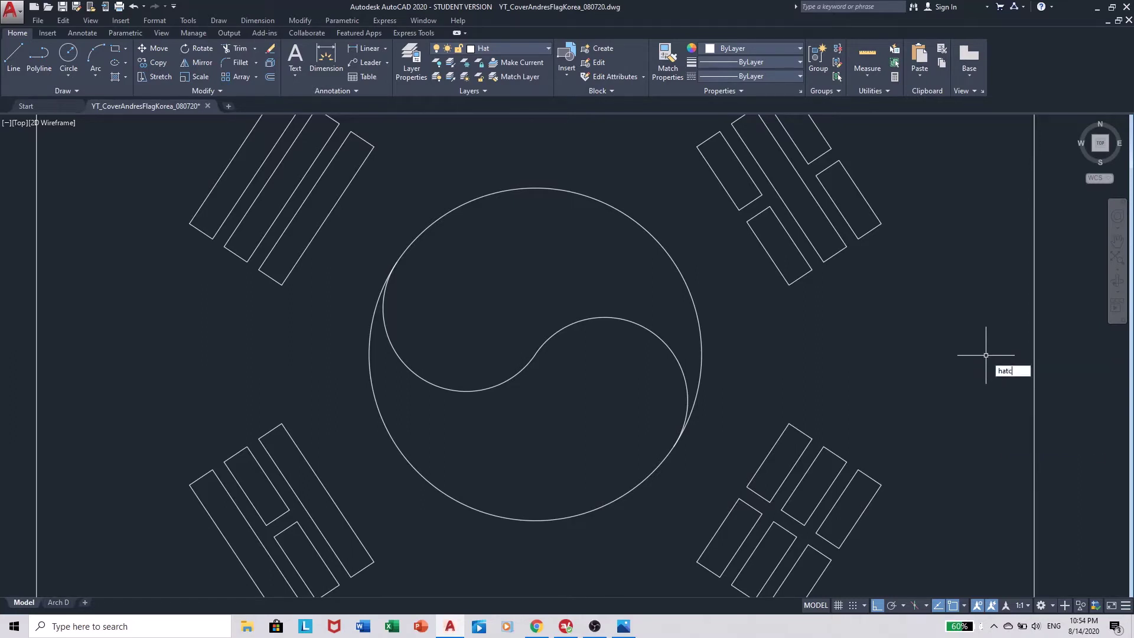
pyautogui.write('h')
pyautogui.press('Return')
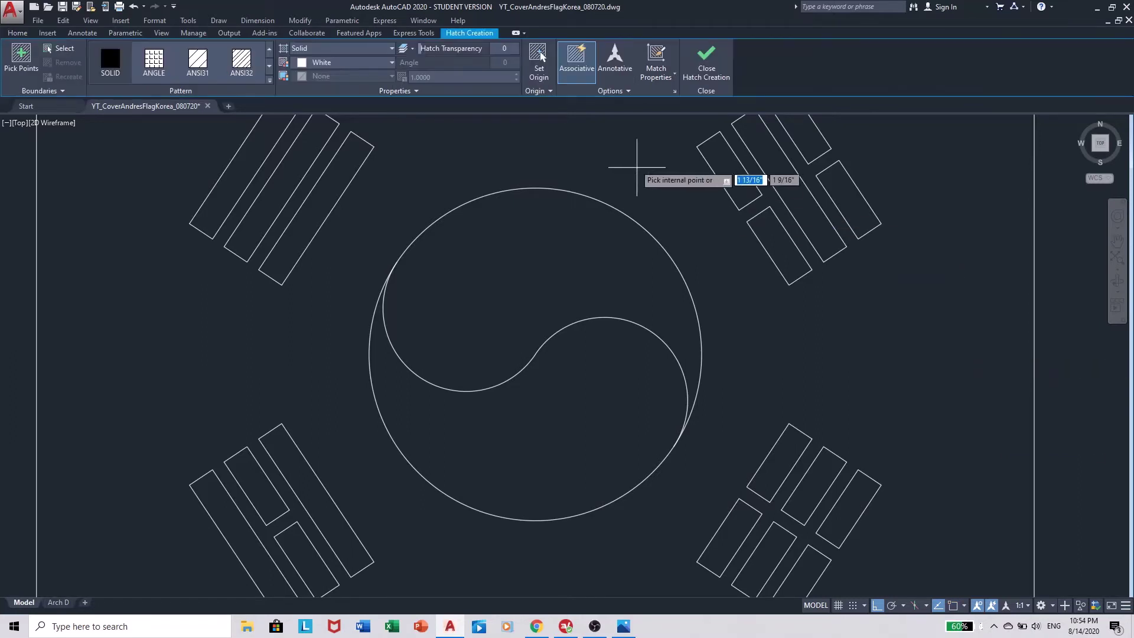
pyautogui.click(312, 64)
pyautogui.click(299, 124)
pyautogui.scroll(5, 276, 137)
pyautogui.click(246, 158)
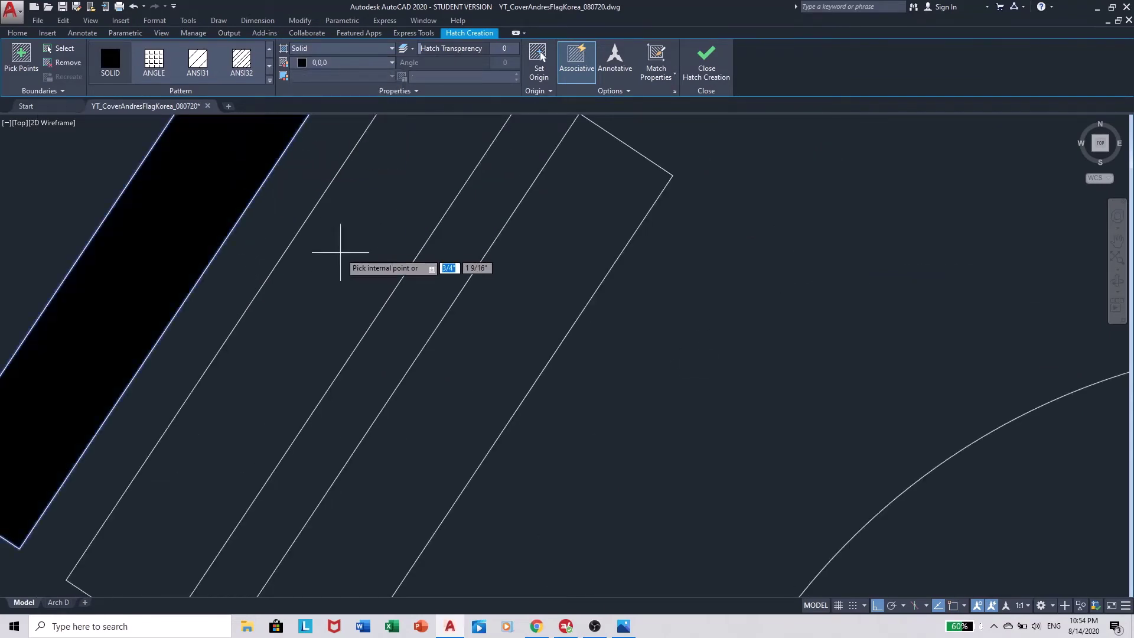
pyautogui.click(340, 252)
pyautogui.click(493, 309)
pyautogui.scroll(-5, 520, 306)
pyautogui.scroll(1, 865, 281)
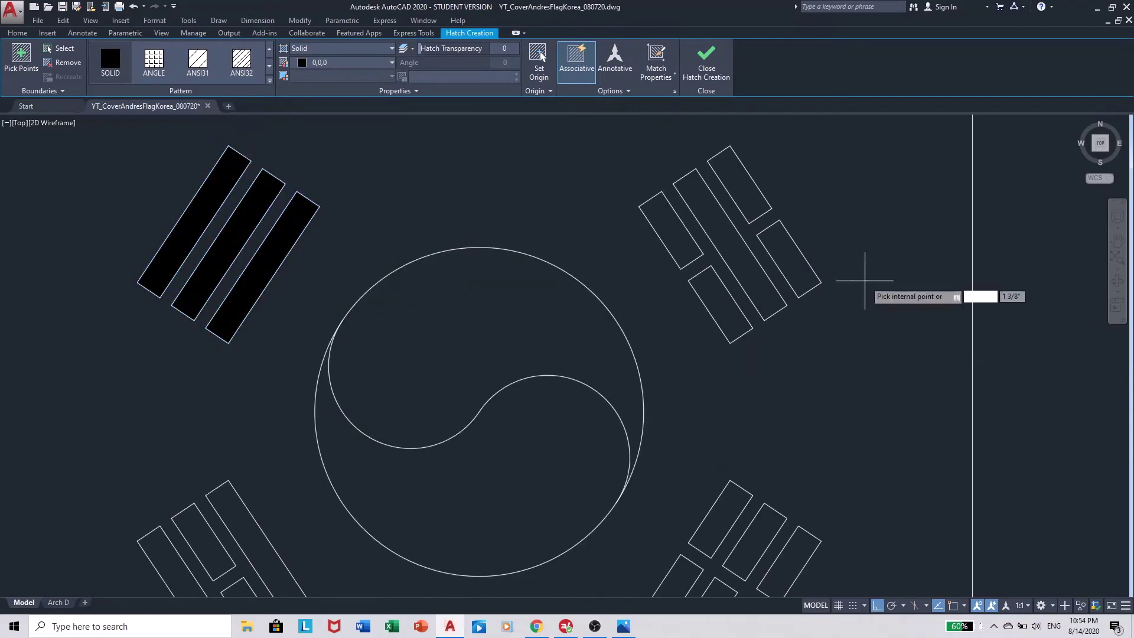
# Step: Fill the upper-right group's long middle bar and four short outer bars with solid black hatch
pyautogui.moveTo(865, 281); pyautogui.dragTo(647, 300, button='middle')
pyautogui.scroll(2, 571, 244)
pyautogui.click(378, 256)
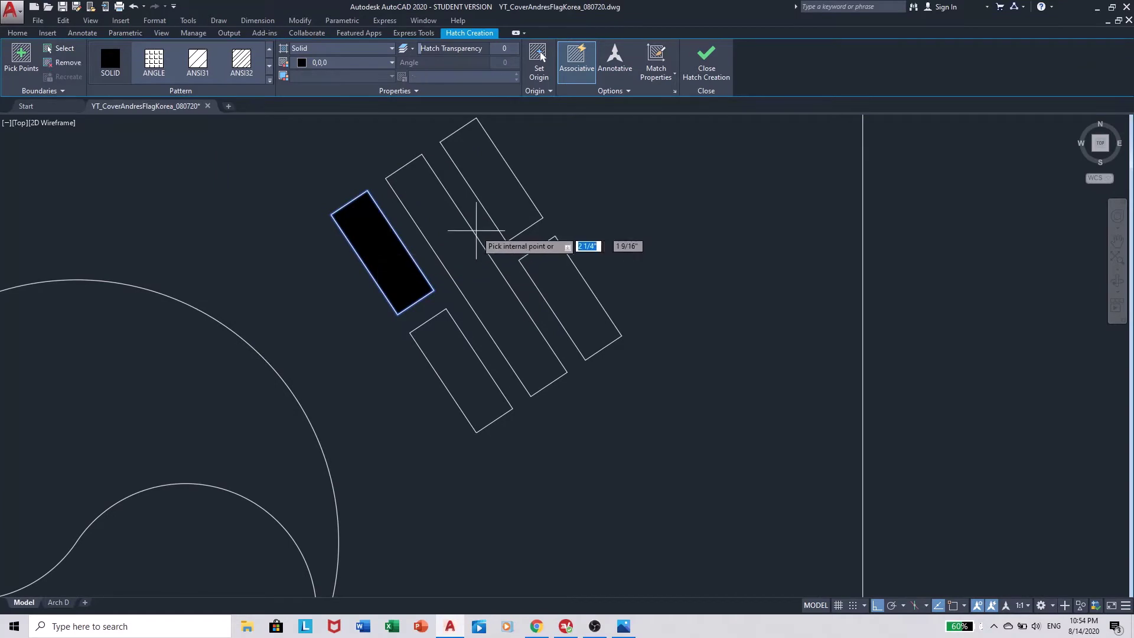
pyautogui.click(467, 234)
pyautogui.click(513, 218)
pyautogui.click(538, 261)
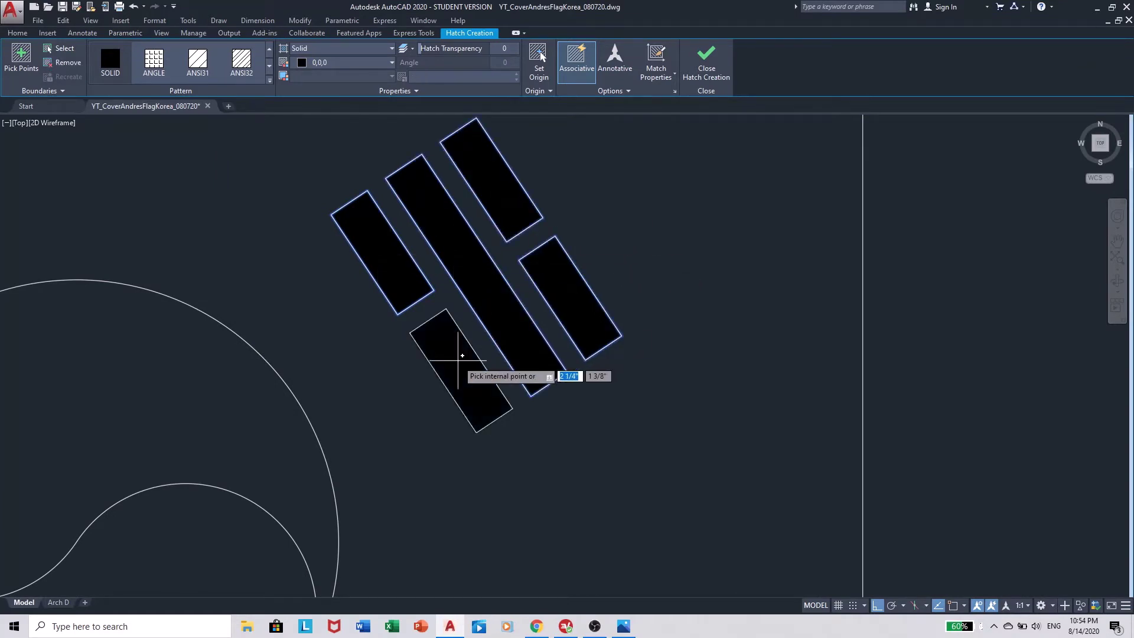
pyautogui.click(462, 356)
pyautogui.scroll(-5, 462, 355)
pyautogui.scroll(4, 488, 461)
pyautogui.press('Return')
# Step: Restart the Hatch command and fill all six short bars of the lower-right group with solid black
pyautogui.scroll(3, 352, 379)
pyautogui.press('Return')
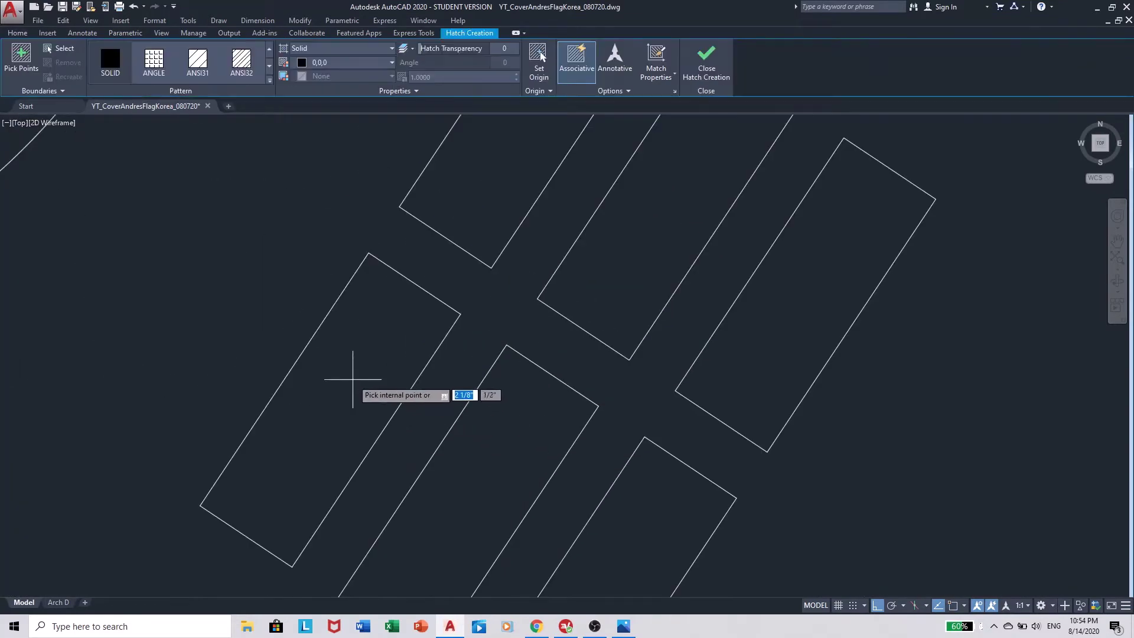
pyautogui.click(353, 379)
pyautogui.click(502, 208)
pyautogui.click(584, 253)
pyautogui.click(568, 448)
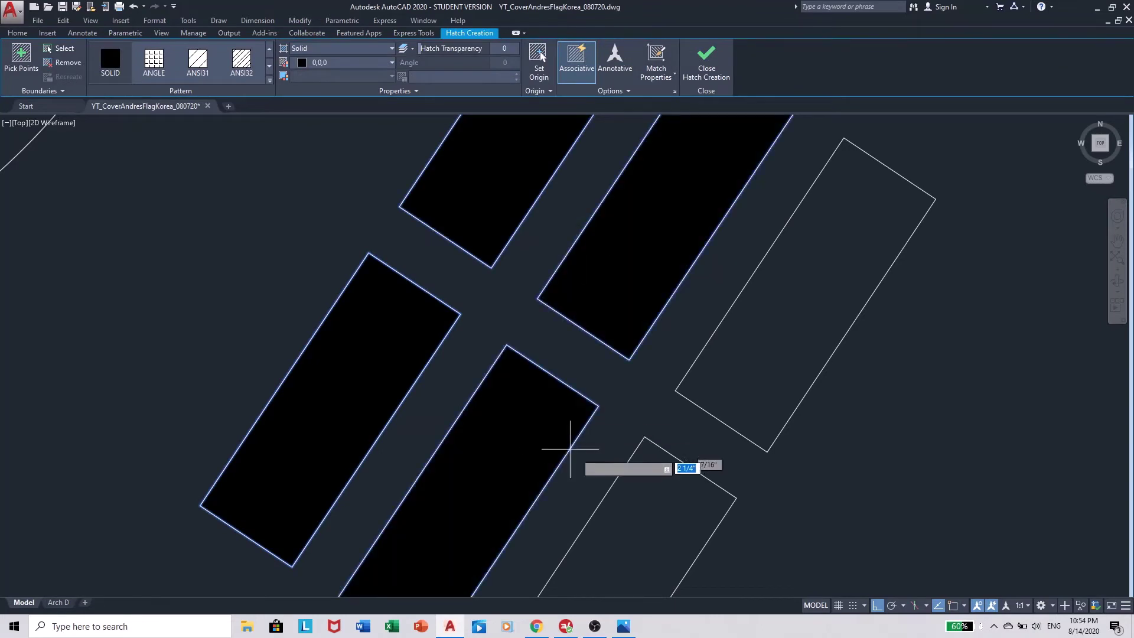
pyautogui.click(650, 478)
pyautogui.click(741, 366)
# Step: Fill the lower-left group's two long outer bars and two short middle bars with solid black hatch
pyautogui.scroll(-5, 848, 355)
pyautogui.scroll(5, 353, 325)
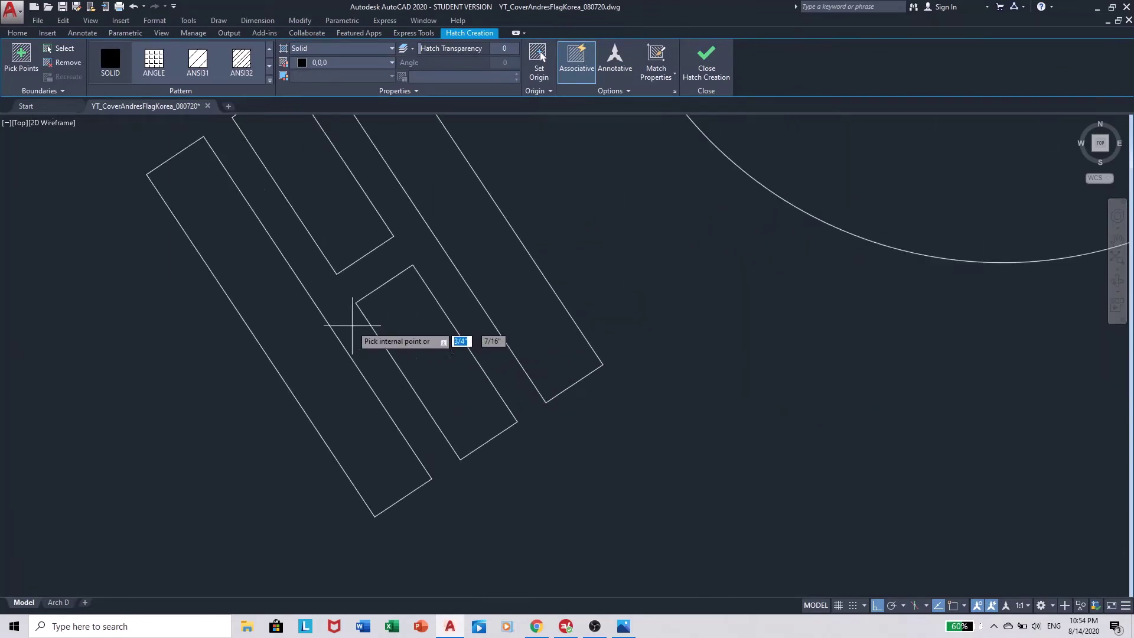
pyautogui.click(283, 274)
pyautogui.click(333, 245)
pyautogui.click(376, 300)
pyautogui.click(482, 267)
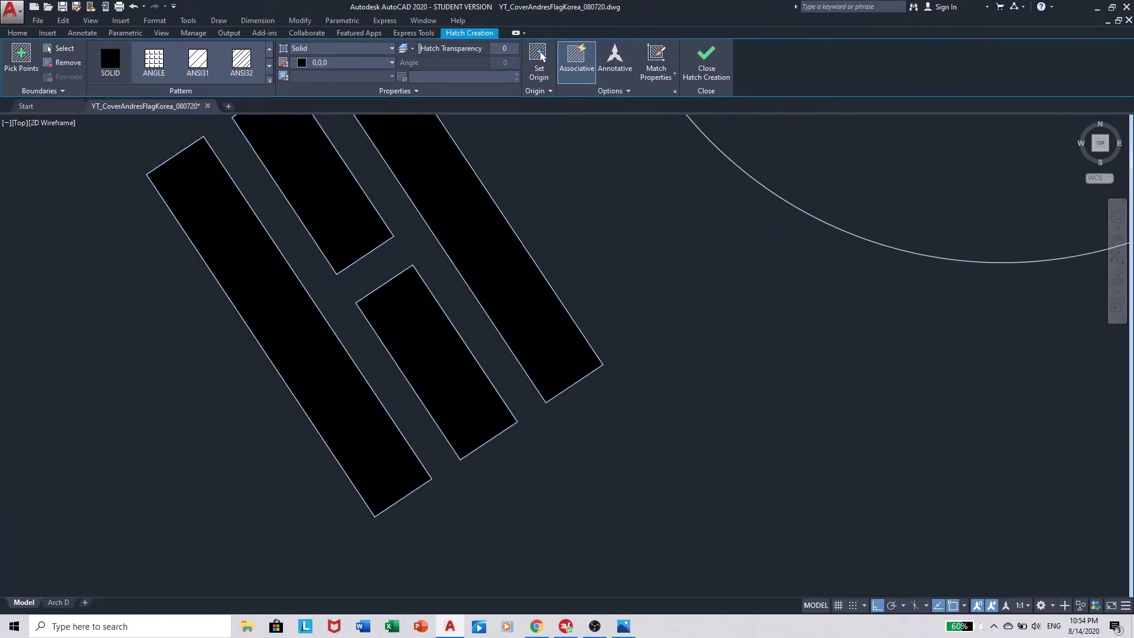
# Step: Fill the yin-yang circle's upper half with solid red 205,46,58 and its lower half with solid blue 0,71,160
pyautogui.click(367, 62)
pyautogui.click(312, 221)
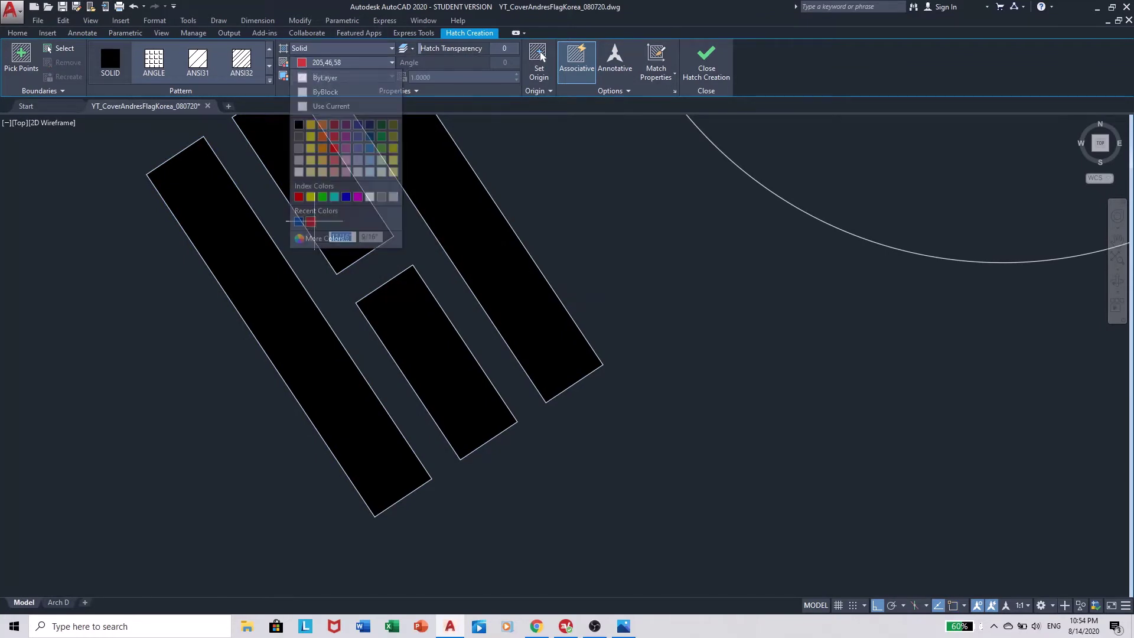
pyautogui.moveTo(927, 187); pyautogui.dragTo(539, 511, button='middle')
pyautogui.scroll(-5, 539, 511)
pyautogui.click(521, 333)
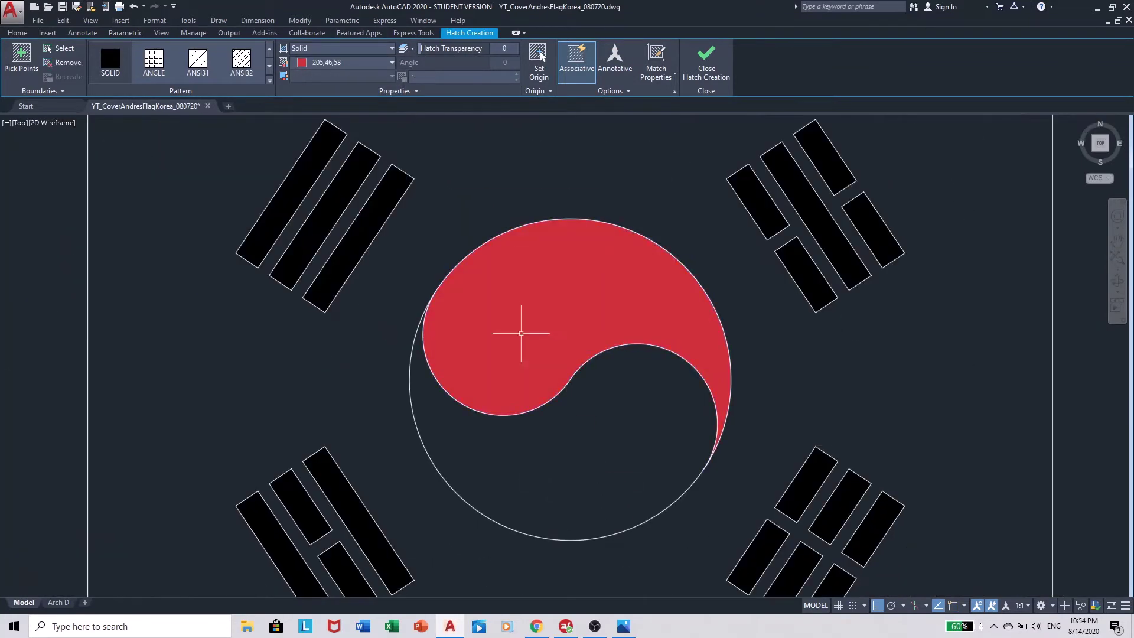
pyautogui.click(352, 64)
pyautogui.click(310, 225)
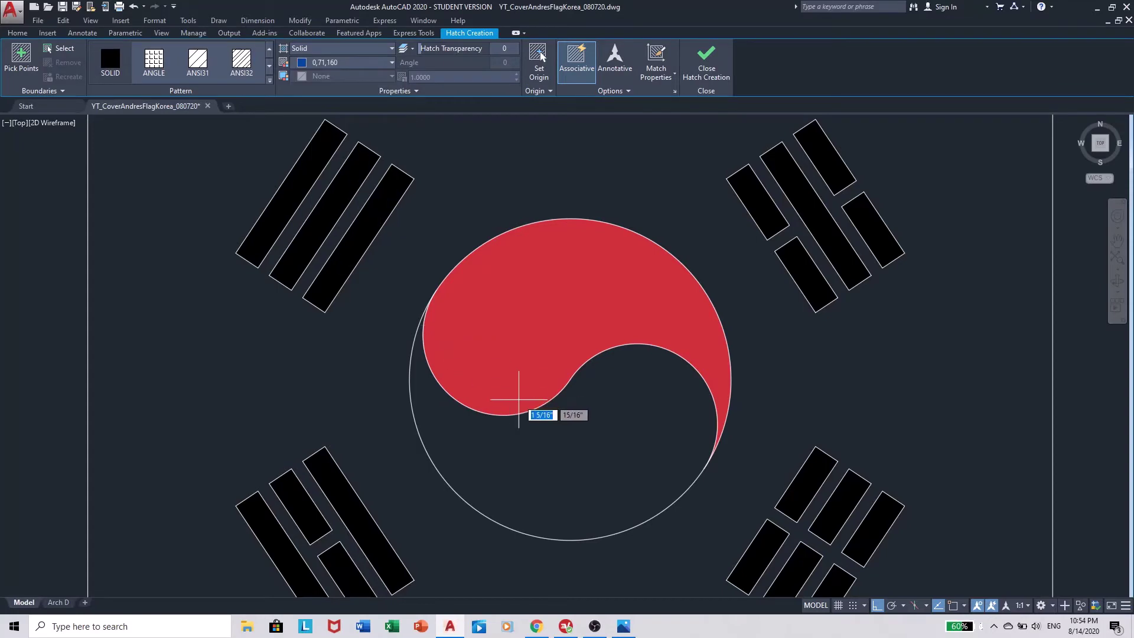
pyautogui.click(582, 429)
# Step: Fill the flag background around the circle and bars with solid white and finish the hatch
pyautogui.click(349, 62)
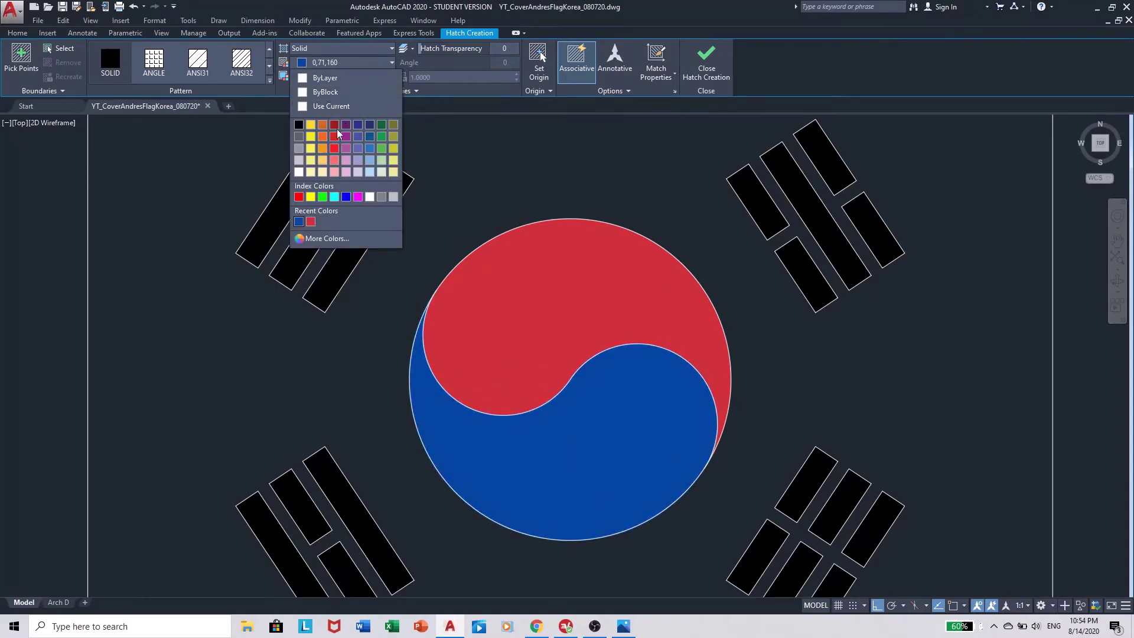
pyautogui.click(369, 197)
pyautogui.click(468, 185)
pyautogui.press('Return')
pyautogui.scroll(-3, 481, 264)
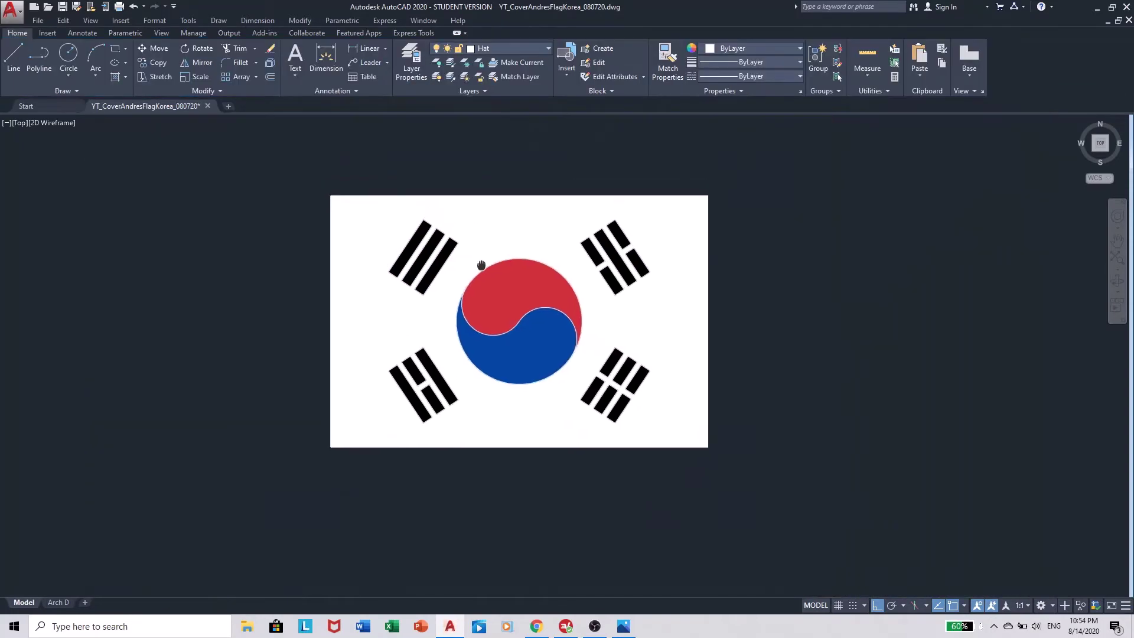
# Step: Hide the white construction outlines of the Con layer with the OFFCON command
pyautogui.scroll(1, 479, 234)
pyautogui.scroll(2, 481, 234)
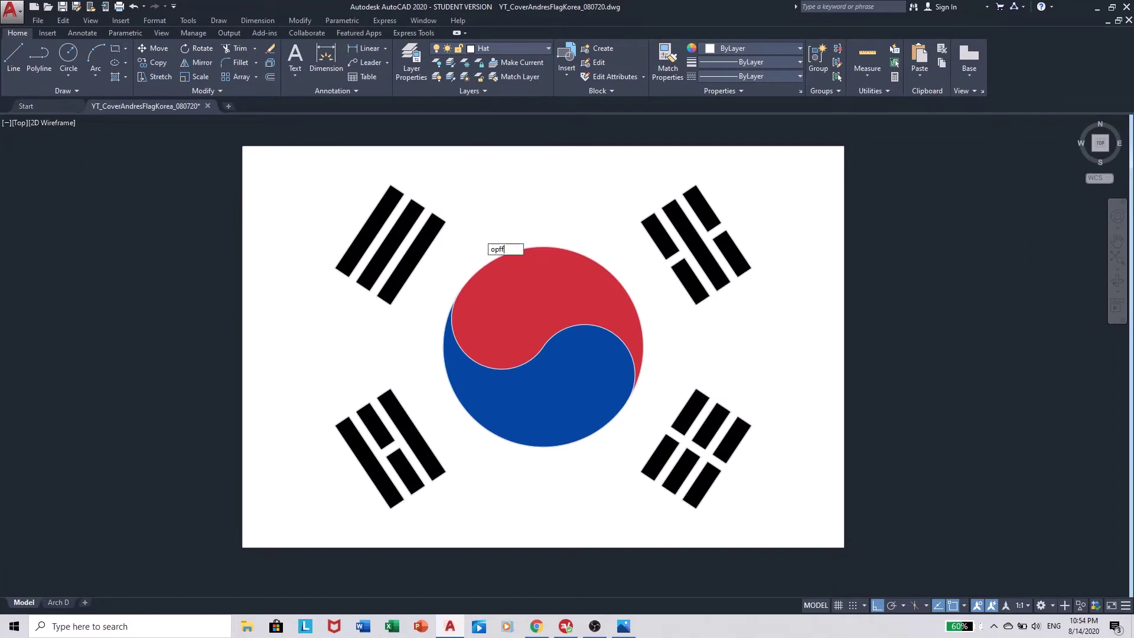
pyautogui.press('Escape')
pyautogui.write('offcon')
pyautogui.press('Return')
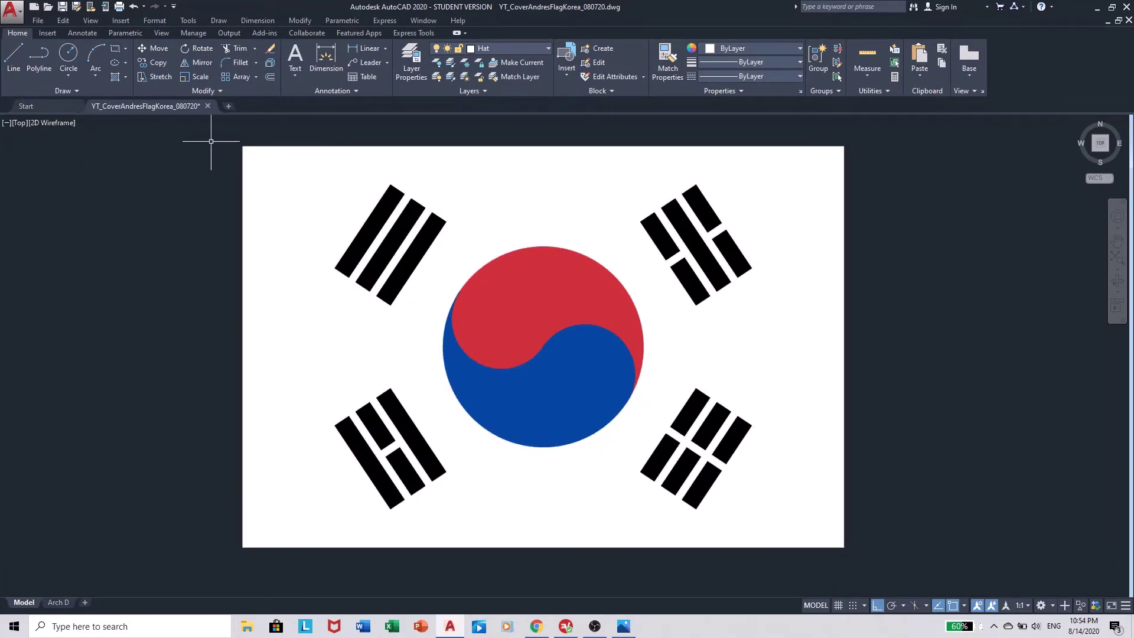
# Step: Frame the whole flag in a window from just outside its upper-left corner to just outside its lower-right corner
pyautogui.press('Return')
pyautogui.click(232, 135)
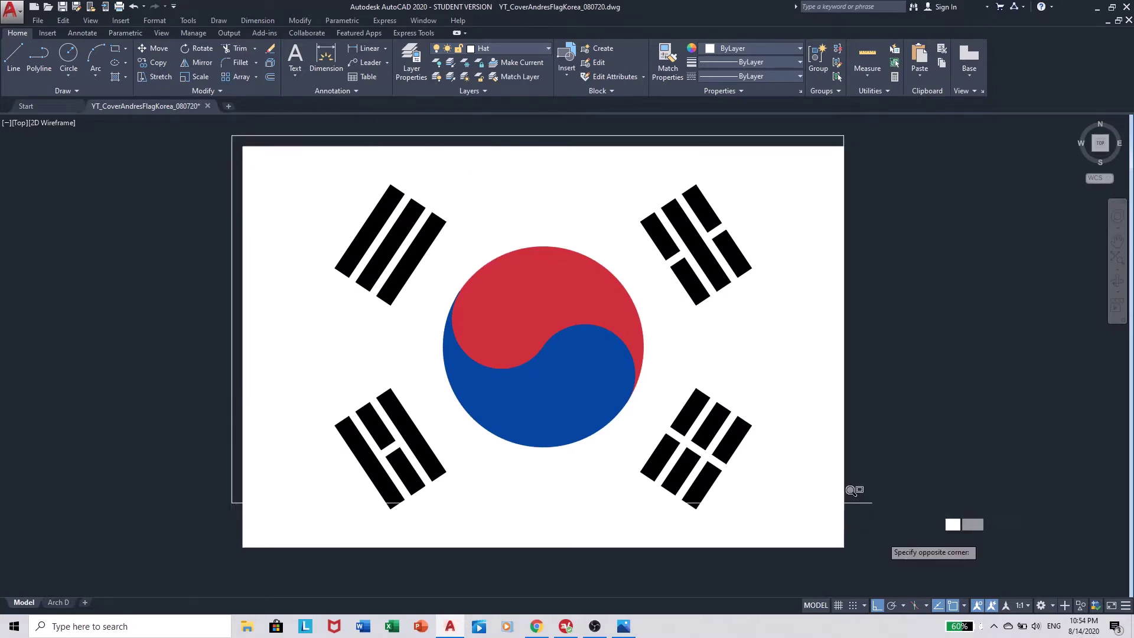
pyautogui.click(866, 552)
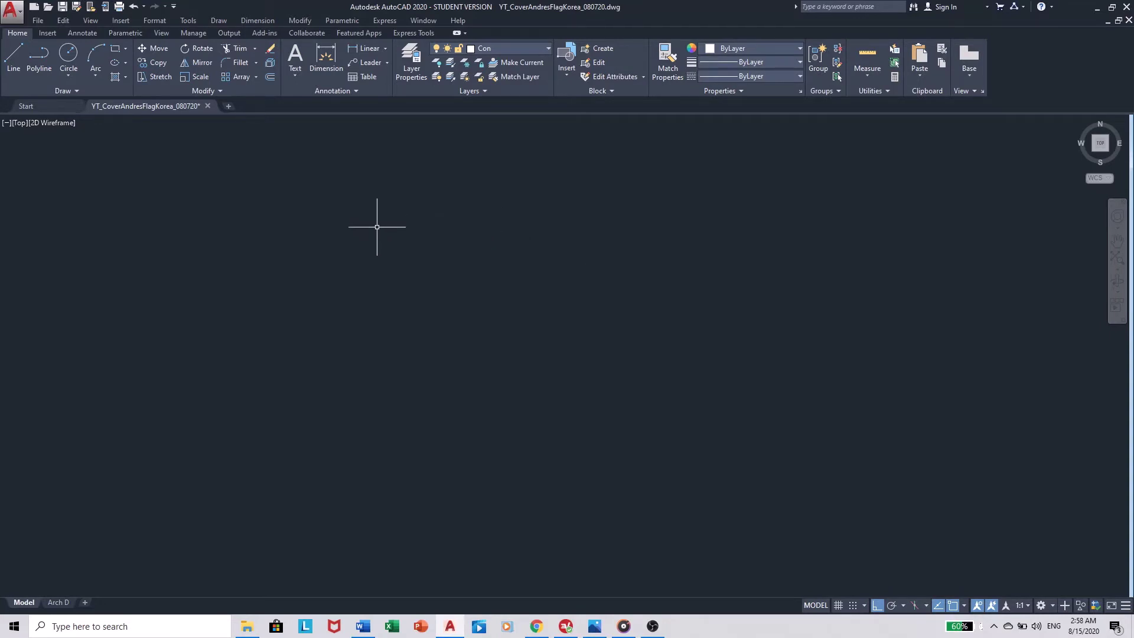
# Step: Review the drawing's layer list and the colour choices offered by the Hatch command
pyautogui.click(542, 49)
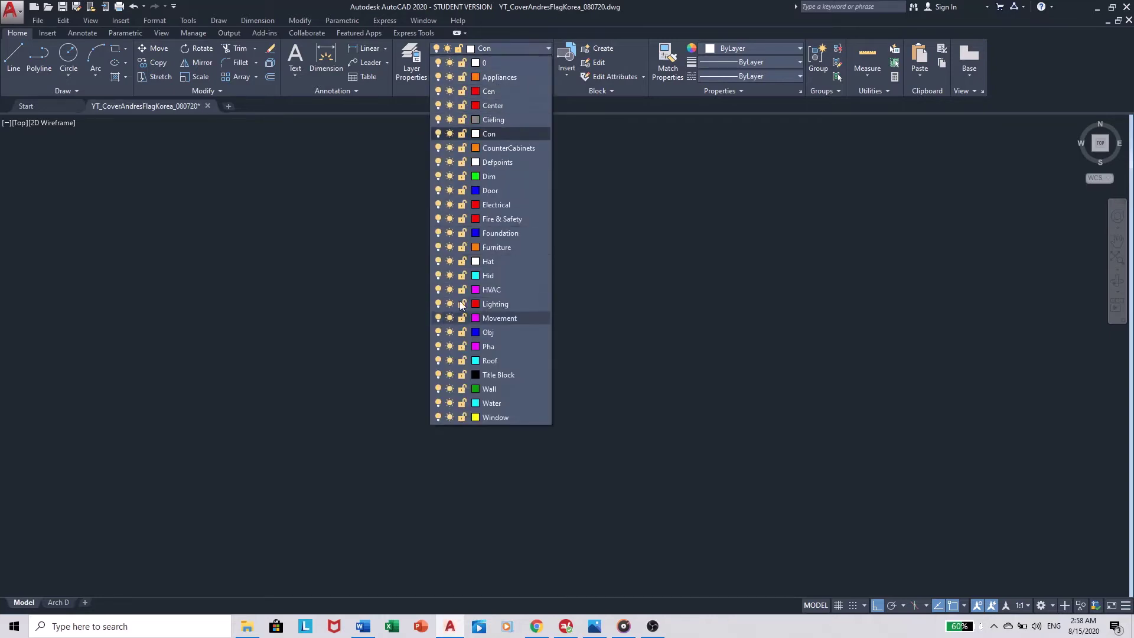
pyautogui.click(395, 207)
pyautogui.write('h')
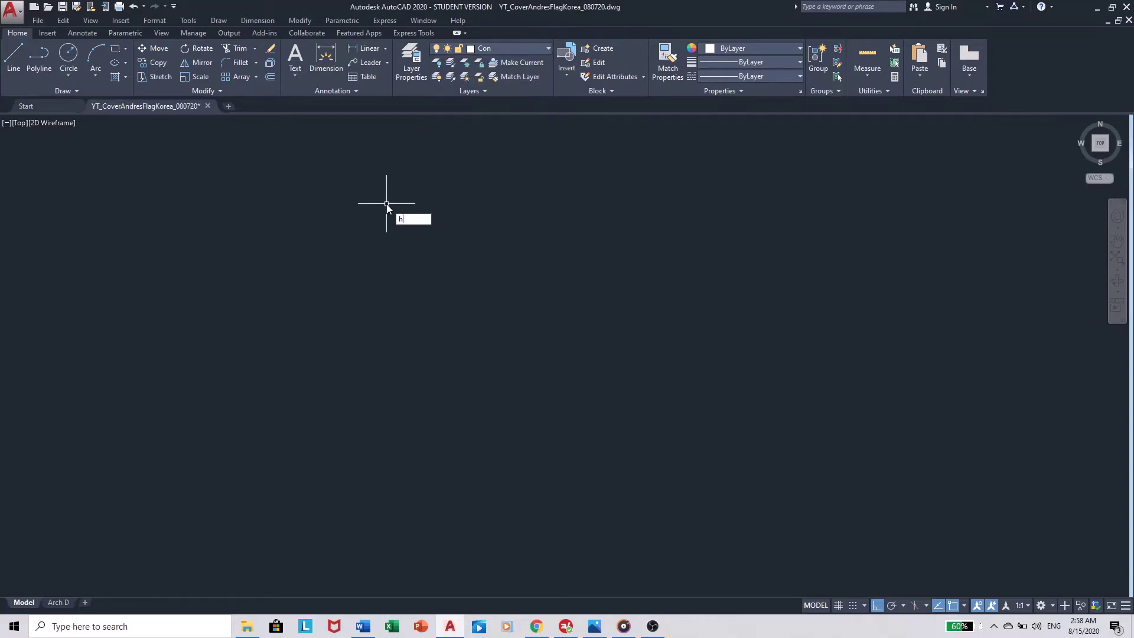
pyautogui.write('atch')
pyautogui.press('Return')
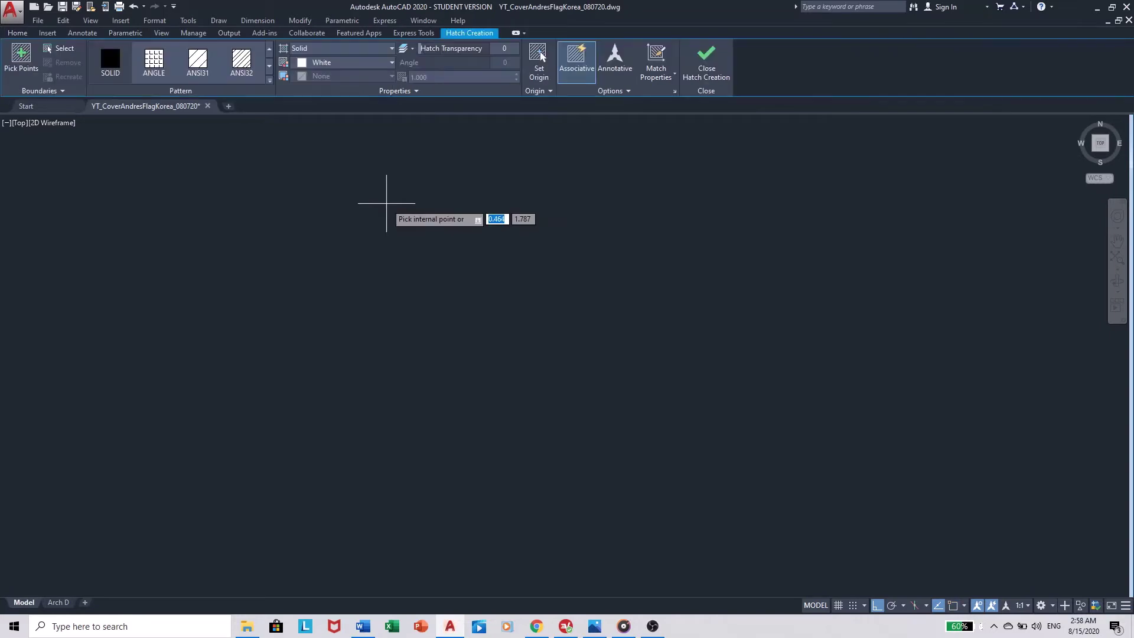
pyautogui.click(353, 63)
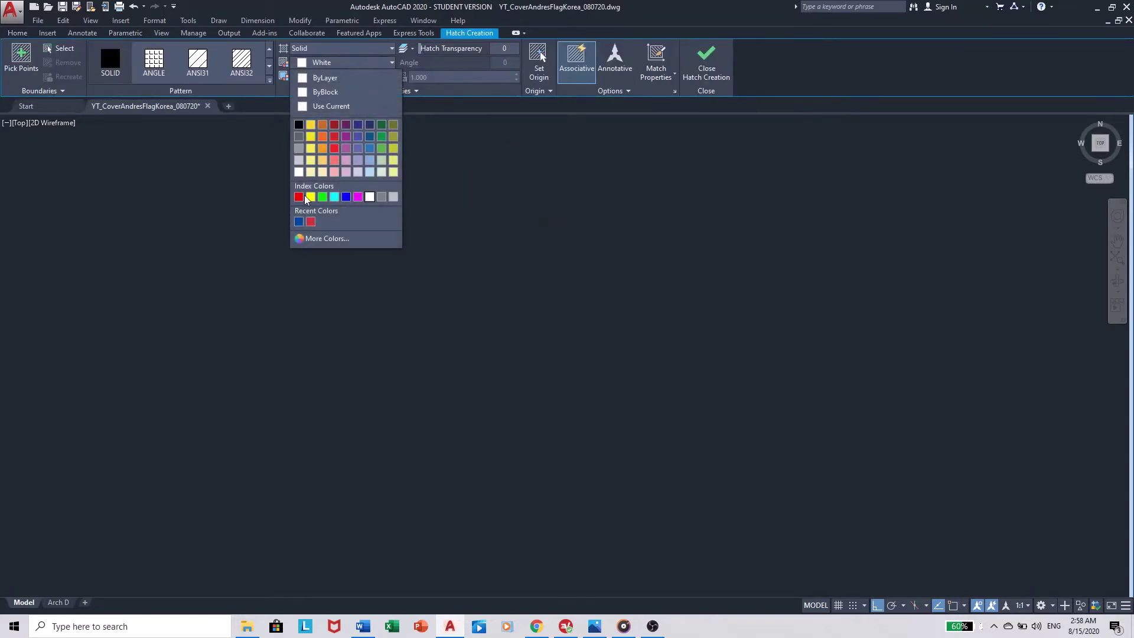
pyautogui.press('Escape')
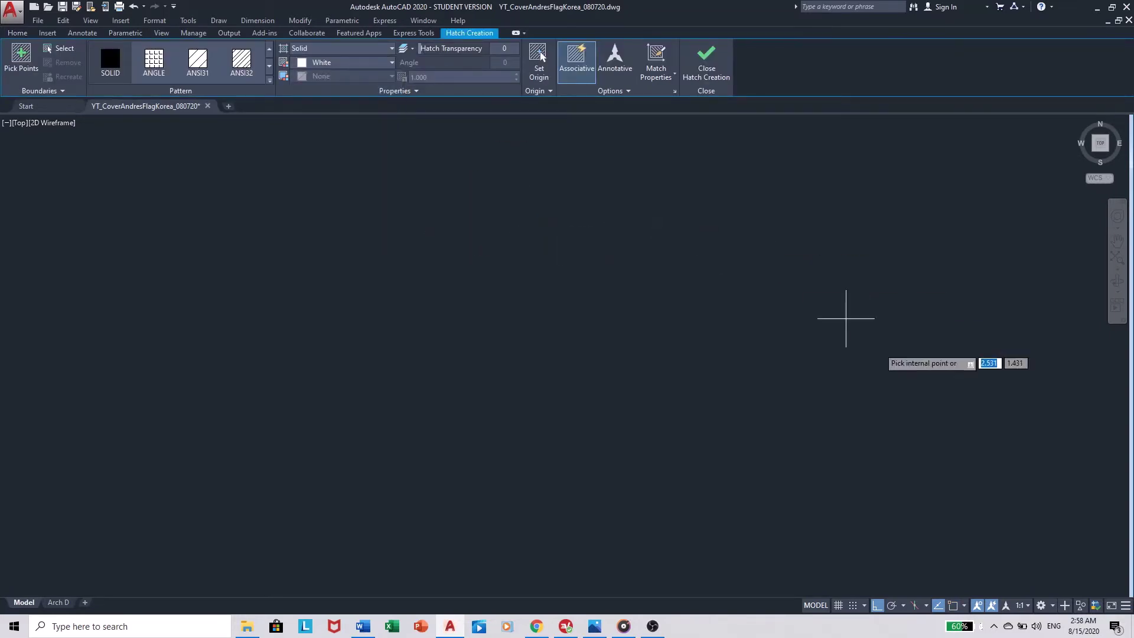
pyautogui.press('Escape')
# Step: Check the ortho mode toggle and review the running object snap modes in the drafting settings
pyautogui.click(878, 606)
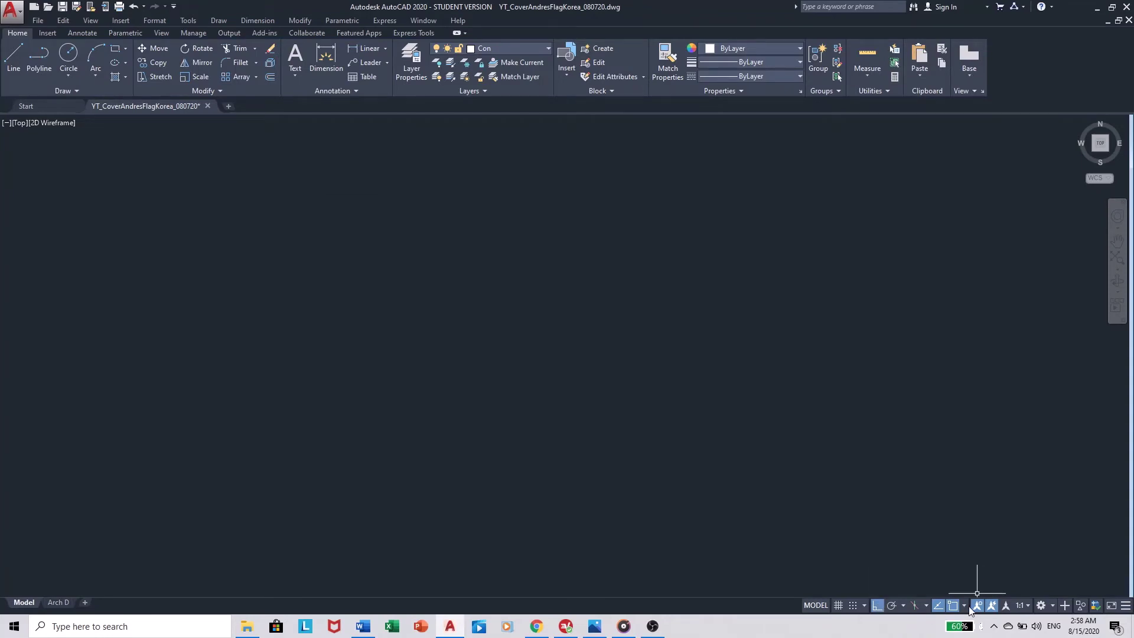
pyautogui.click(965, 608)
pyautogui.click(979, 593)
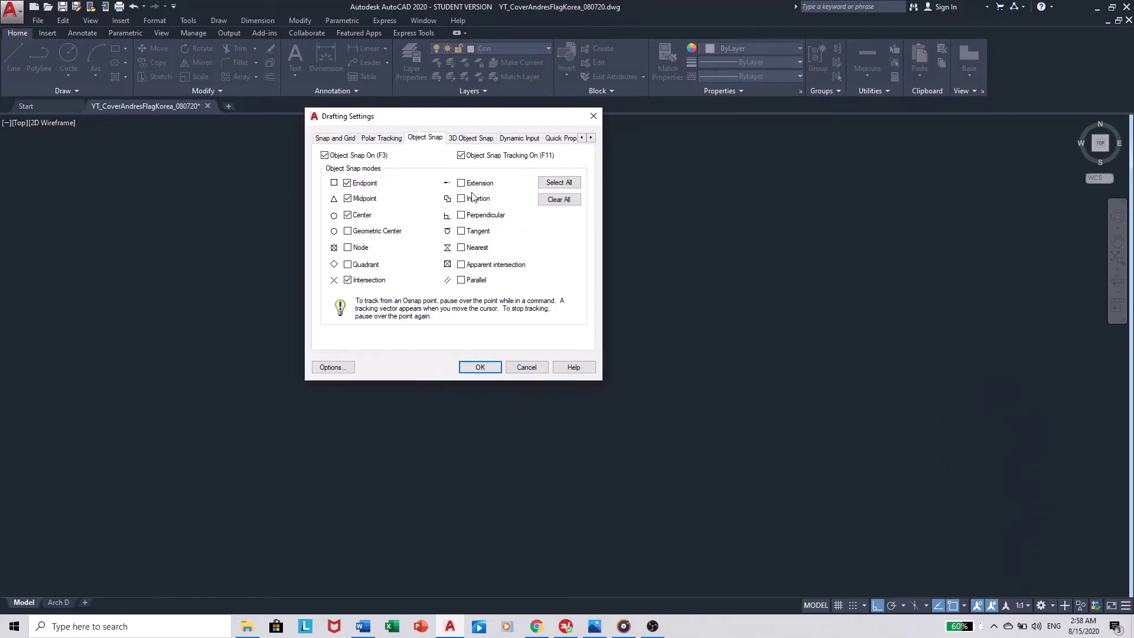
pyautogui.click(481, 367)
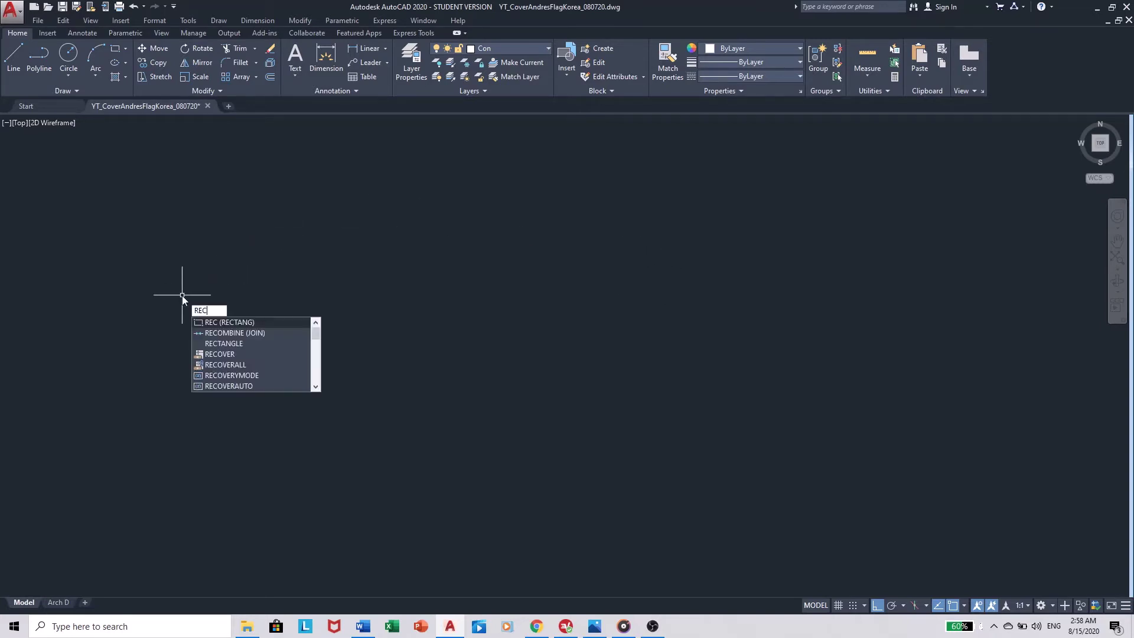
# Step: Turn ortho off and draw the flag outline as a rectangle starting at 0,0, 3 wide and 2 high
pyautogui.press('Return')
pyautogui.press('F8')
pyautogui.write('0,0')
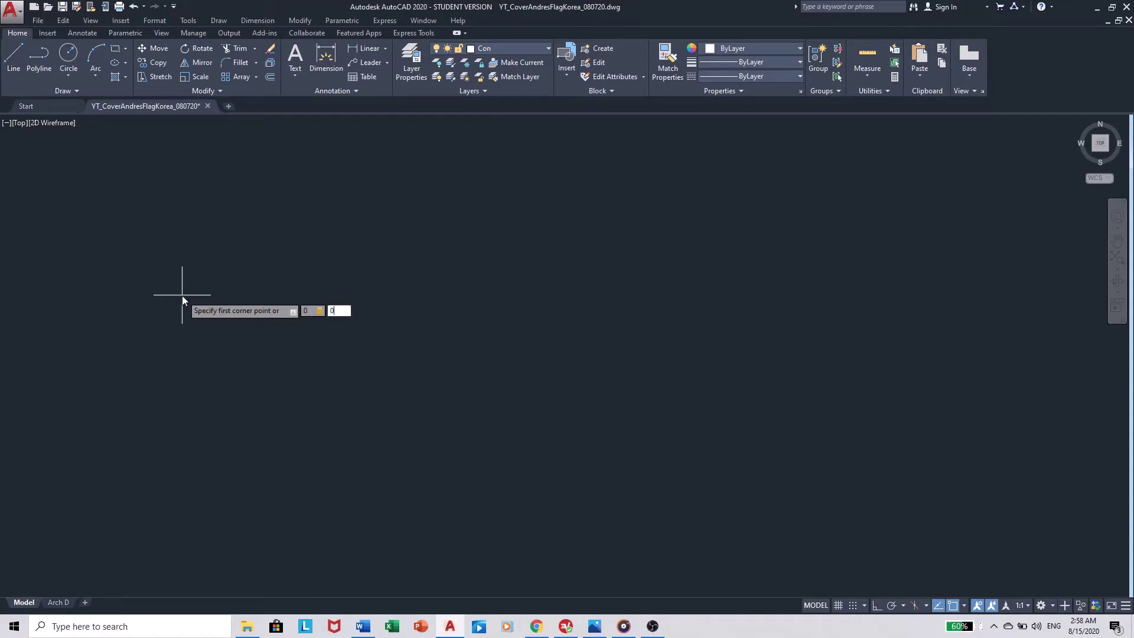
pyautogui.press('Return')
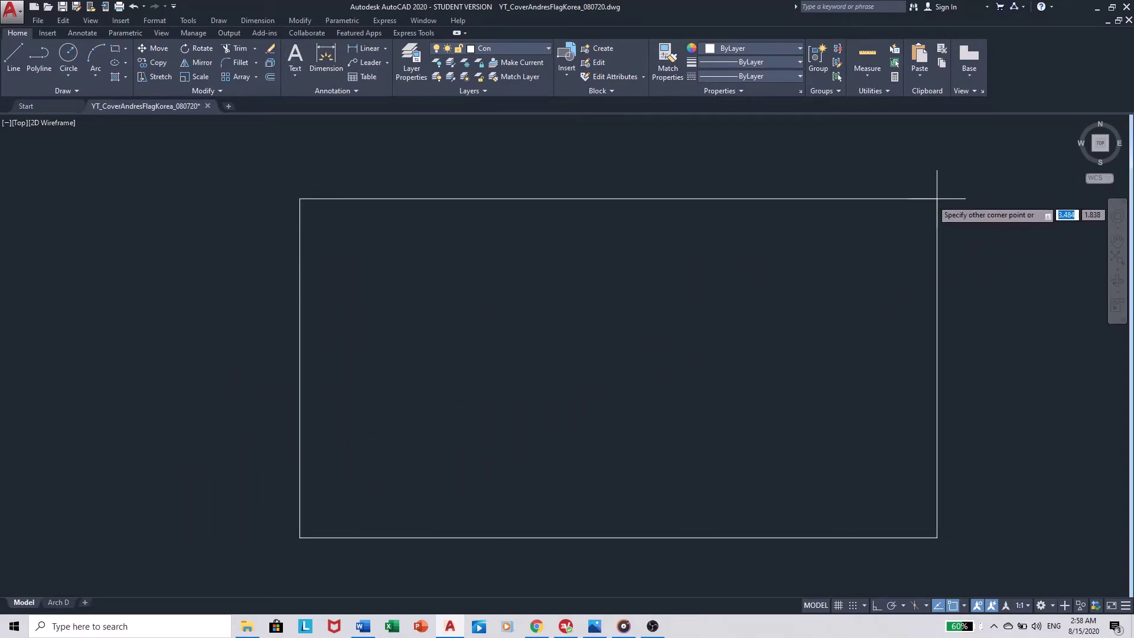
pyautogui.write('3,2')
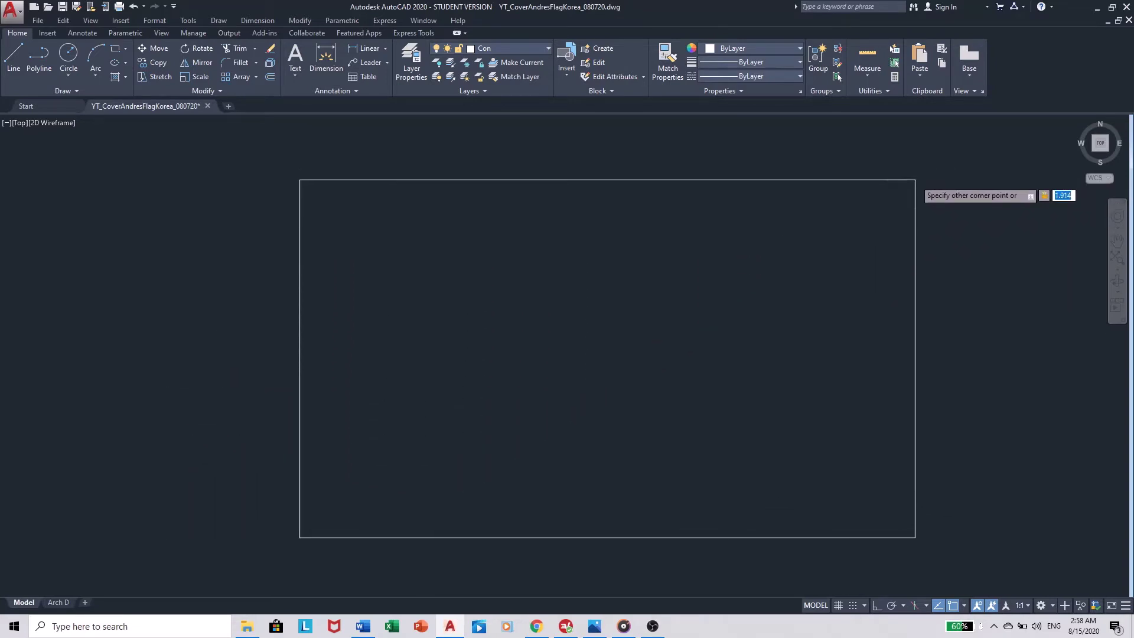
pyautogui.press('Return')
# Step: Draw a diagonal line from the rectangle's upper-left corner to its lower-right corner
pyautogui.write('l')
pyautogui.press('Return')
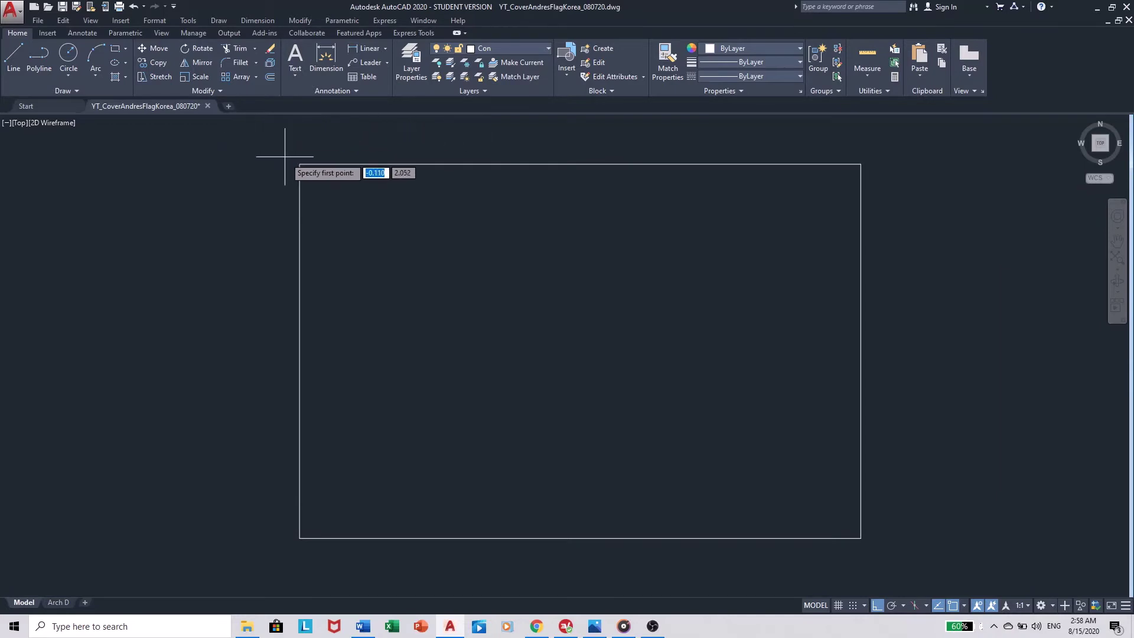
pyautogui.click(300, 164)
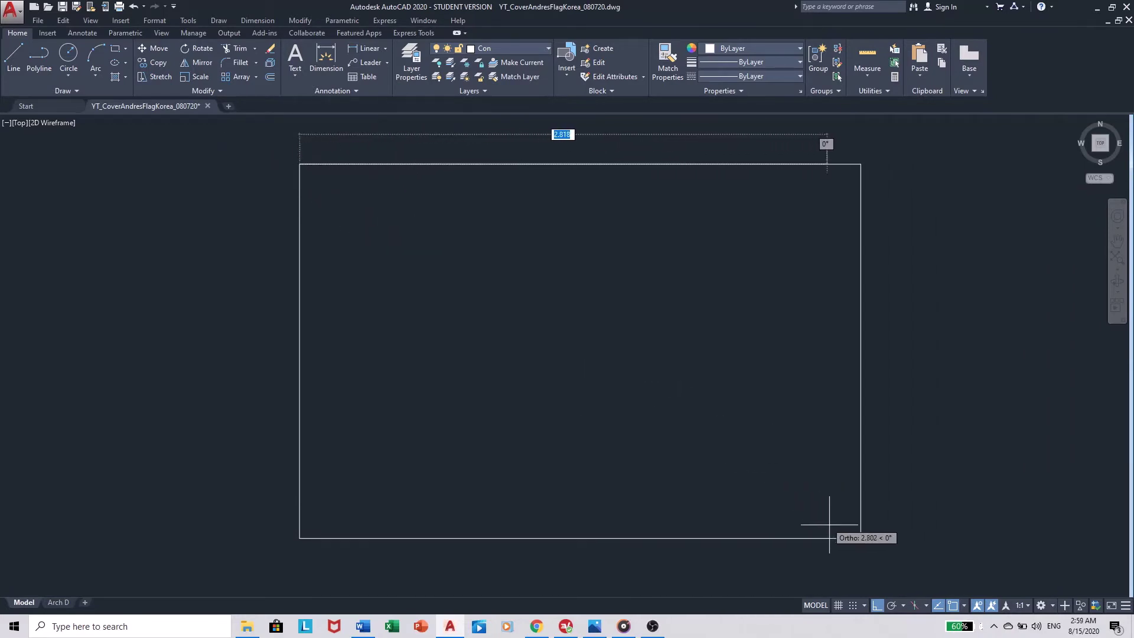
pyautogui.click(861, 537)
pyautogui.press('Return')
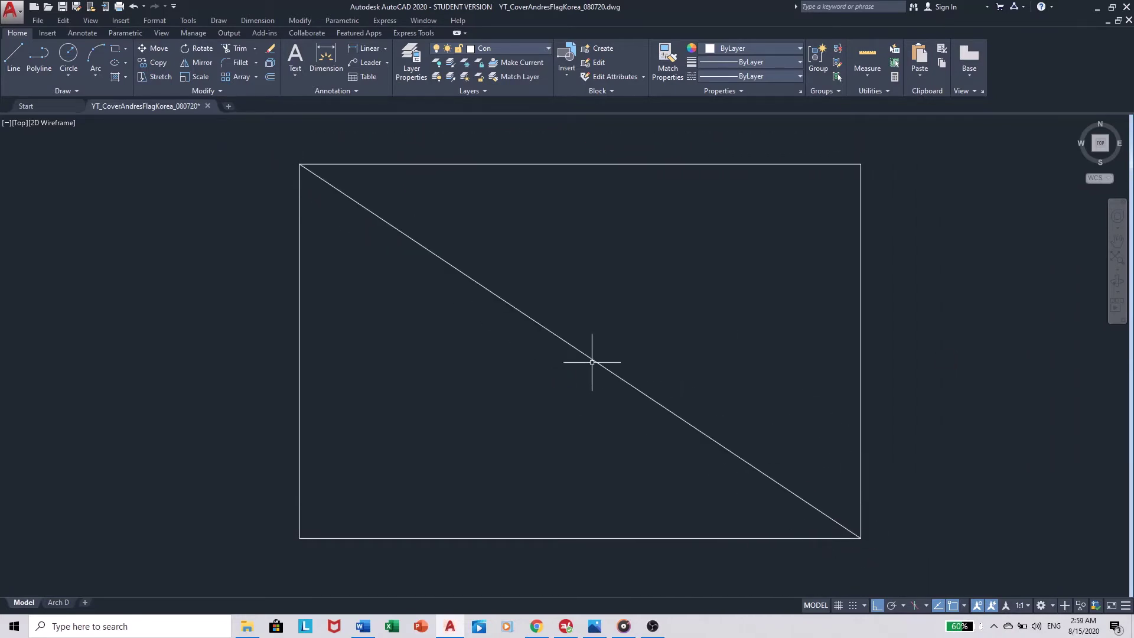
# Step: Draw a circle of radius 1/2 centred on the midpoint of the diagonal
pyautogui.write('c')
pyautogui.press('Return')
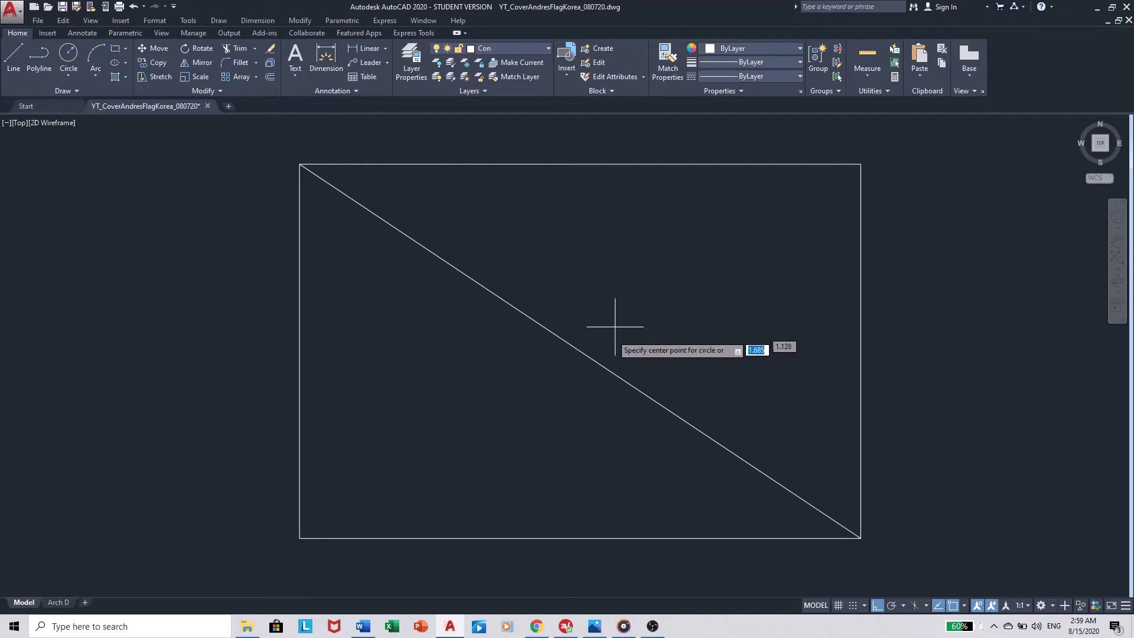
pyautogui.click(580, 351)
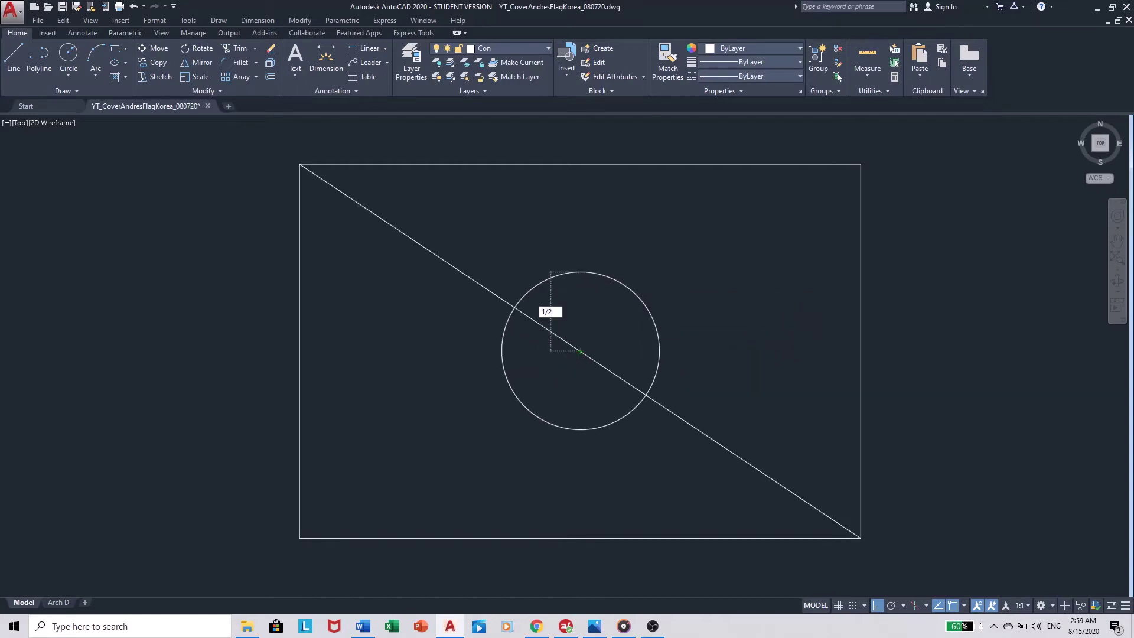
pyautogui.press('Return')
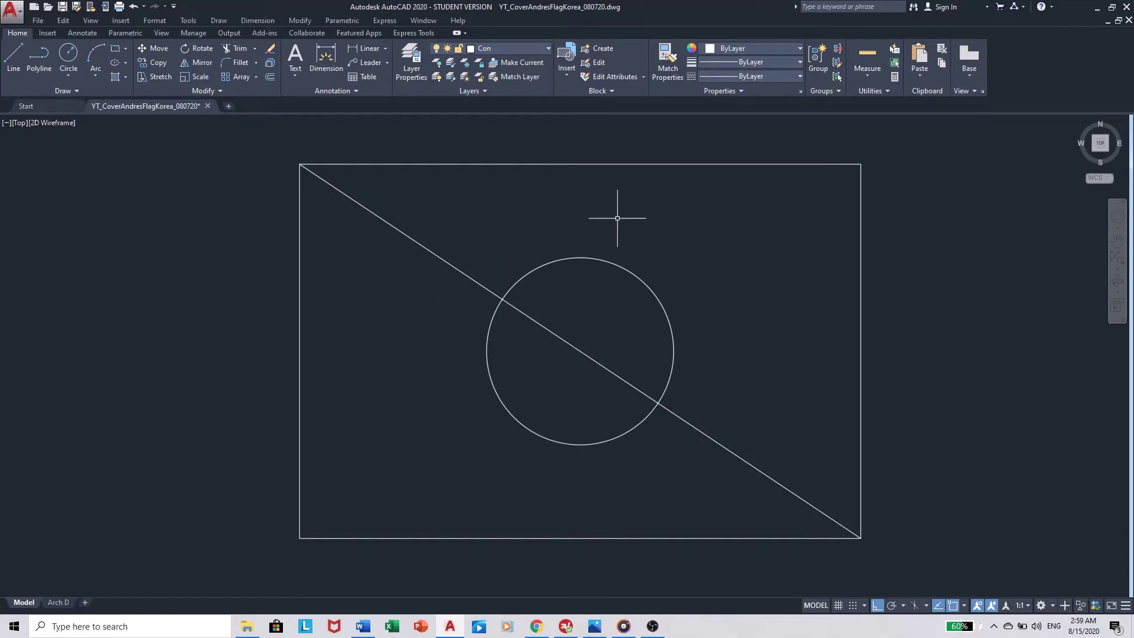
# Step: Draw a two-point circle from the large circle's upper-left intersection with the diagonal to the large circle's centre
pyautogui.moveTo(706, 250); pyautogui.dragTo(697, 248, button='middle')
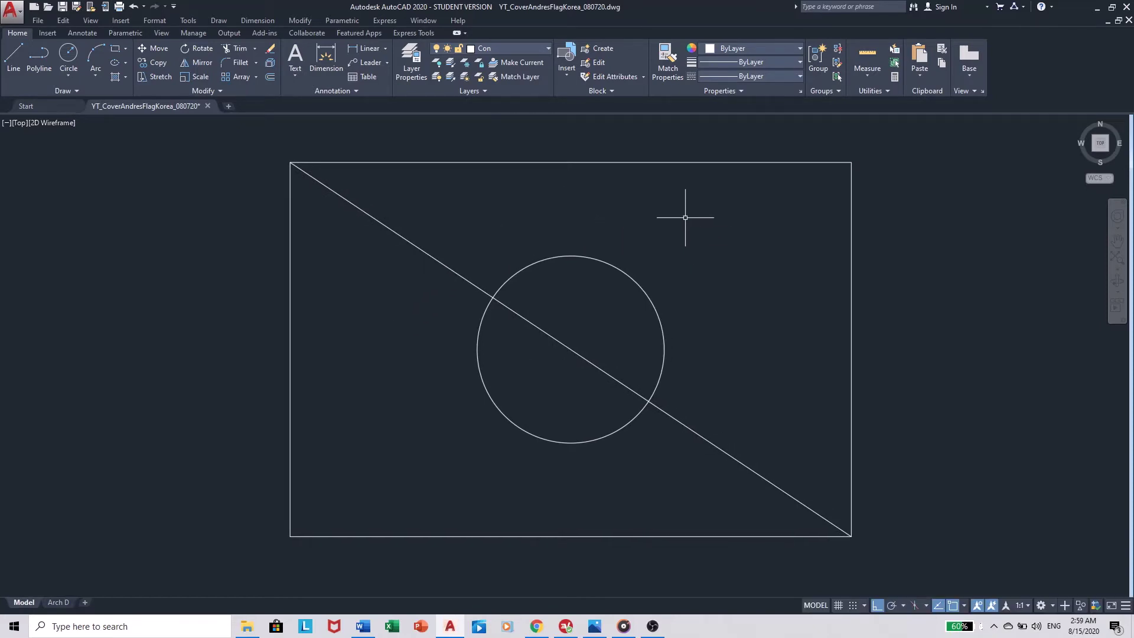
pyautogui.write('c')
pyautogui.press('Return')
pyautogui.write('2')
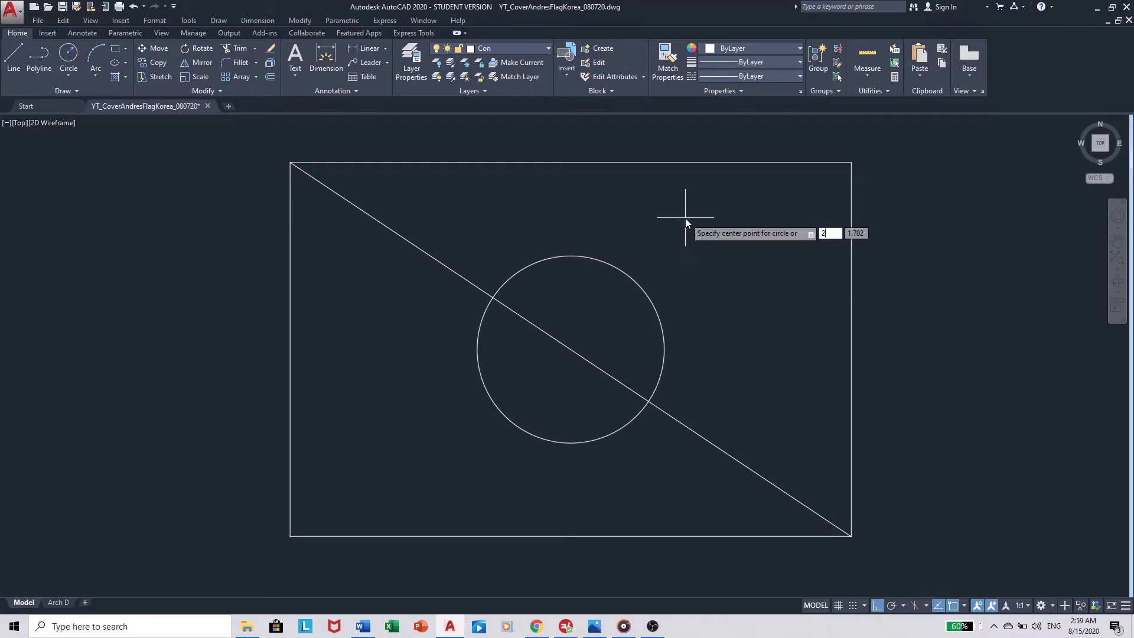
pyautogui.write('p')
pyautogui.press('Return')
pyautogui.scroll(2, 606, 299)
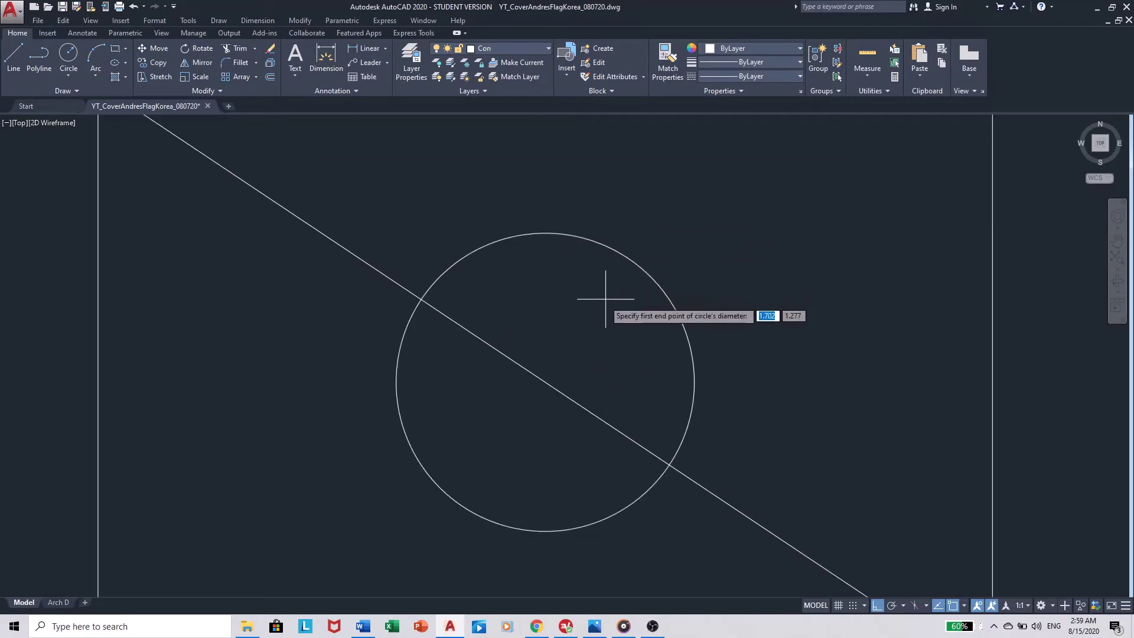
pyautogui.click(421, 299)
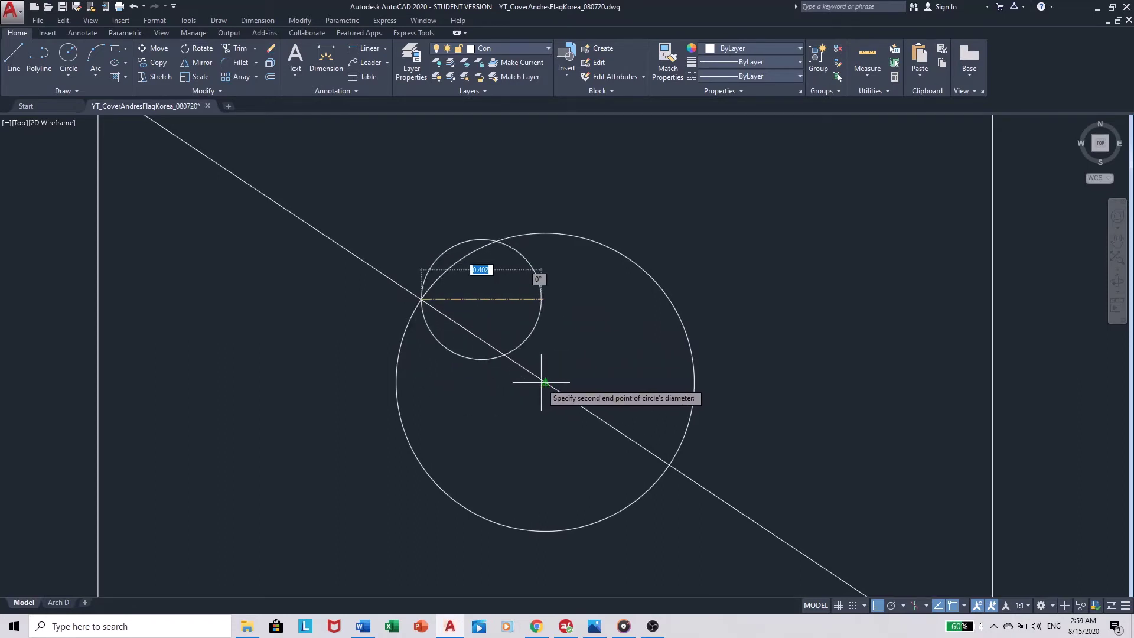
pyautogui.click(546, 383)
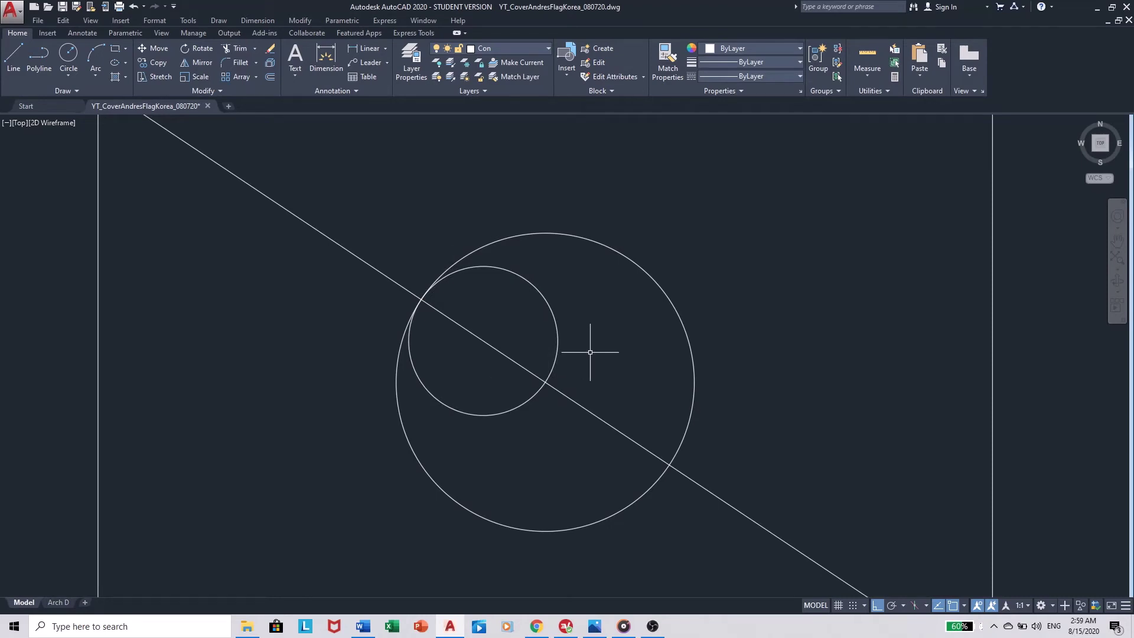
# Step: Draw a second two-point circle from the large circle's centre to its lower-right intersection with the diagonal
pyautogui.press('space')
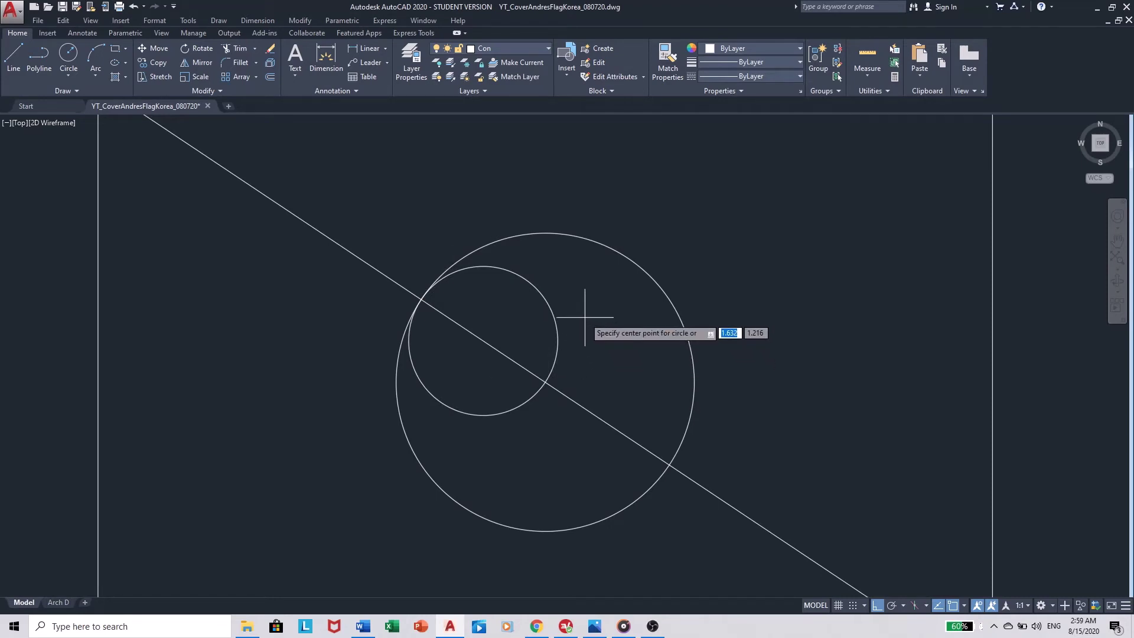
pyautogui.write('2p')
pyautogui.press('space')
pyautogui.click(545, 382)
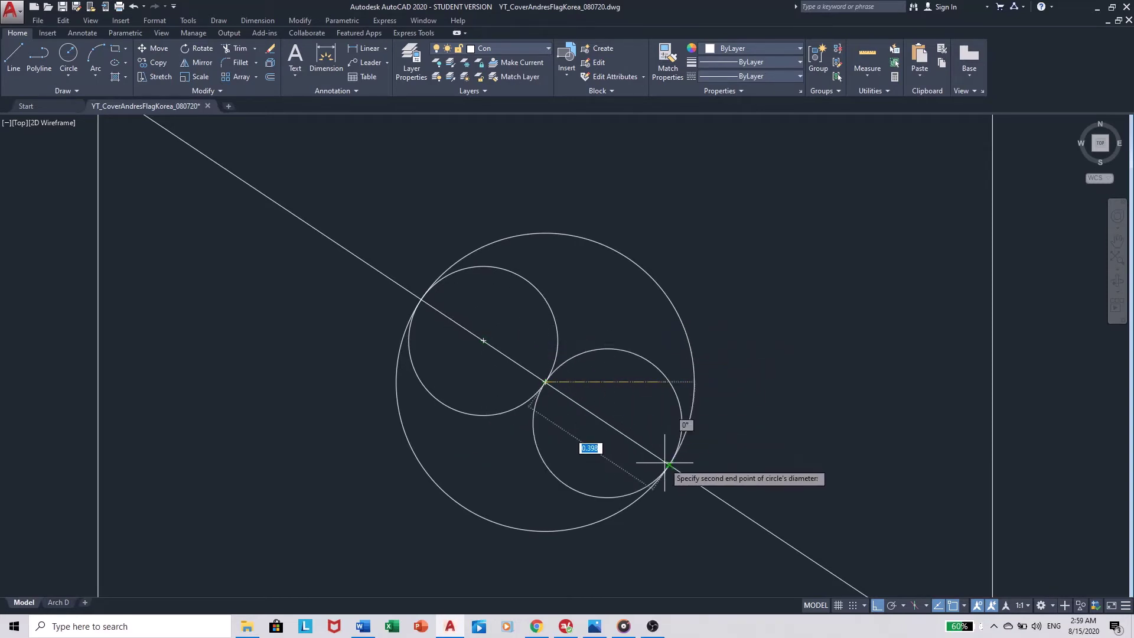
pyautogui.click(669, 465)
pyautogui.click(669, 465)
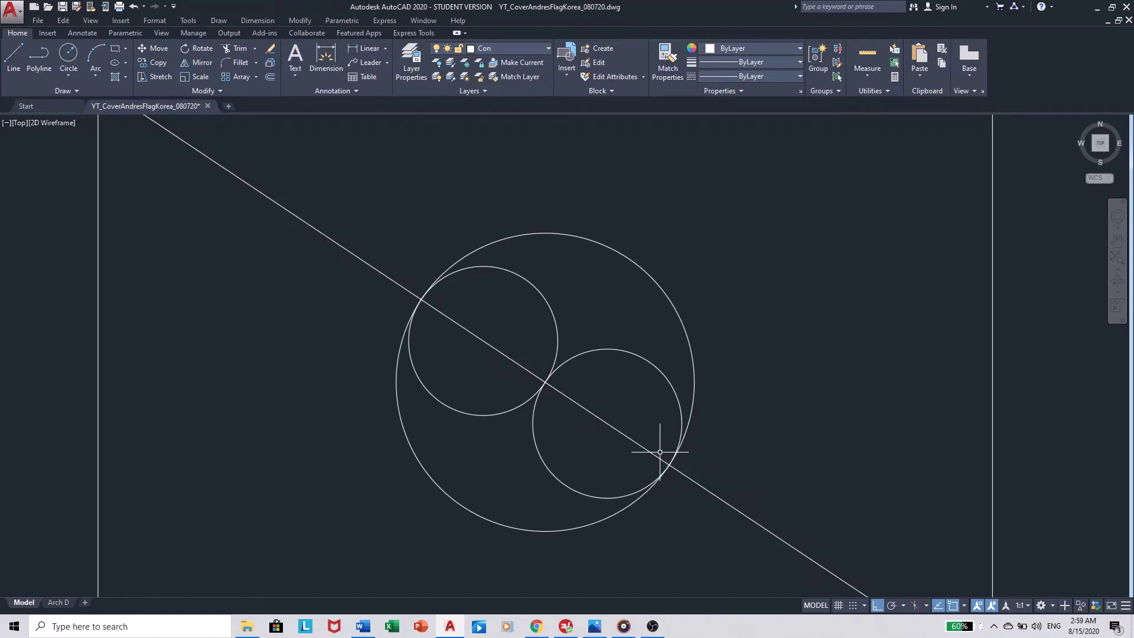
# Step: Define a three-point UCS with its origin at the circles' upper-left intersection with the diagonal, X running down the diagonal and Y above it
pyautogui.moveTo(314, 381); pyautogui.dragTo(328, 381, button='middle')
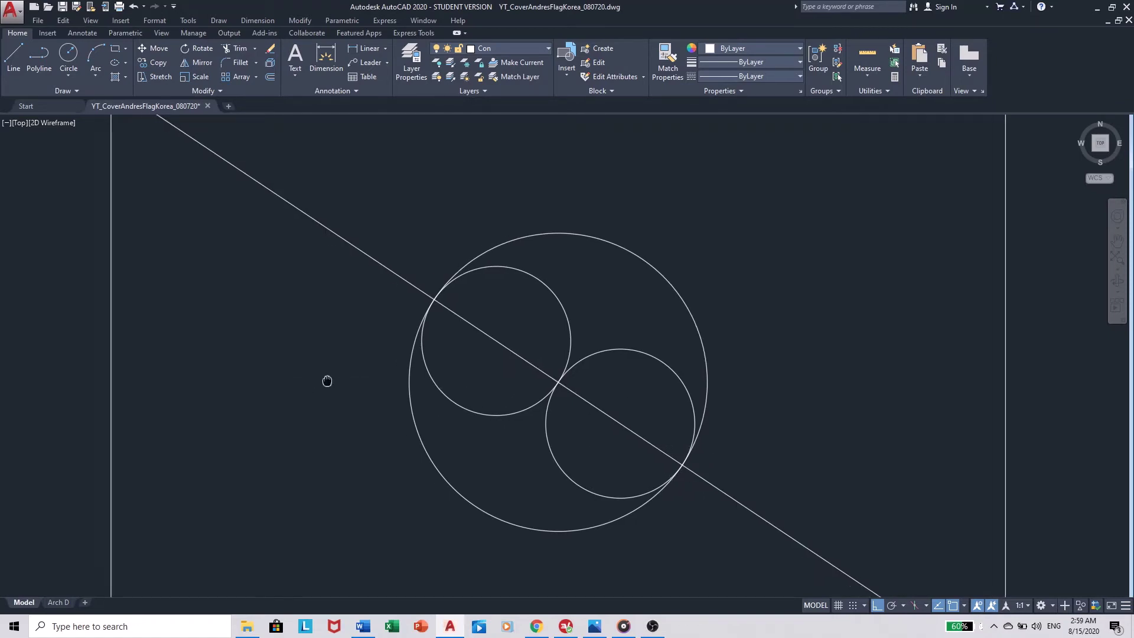
pyautogui.scroll(-2, 376, 389)
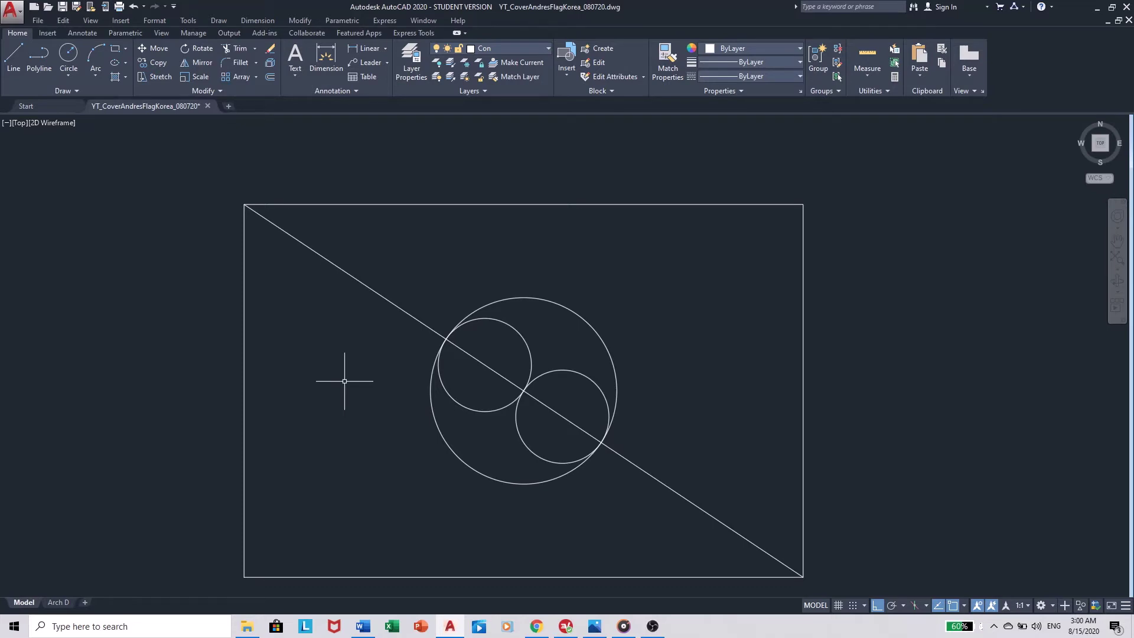
pyautogui.write('cs')
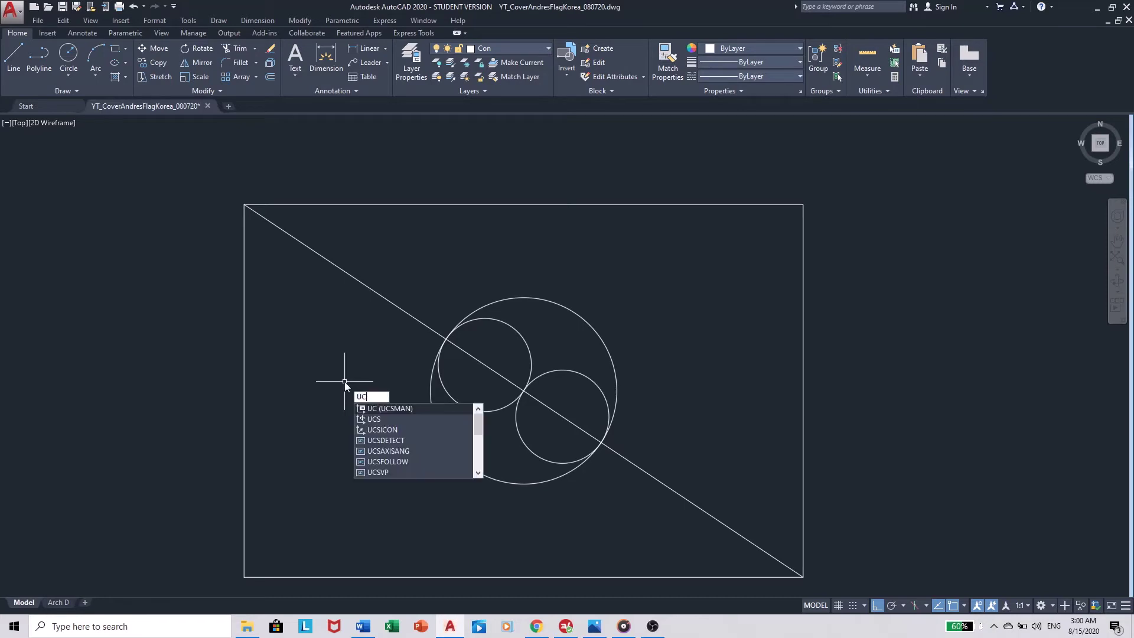
pyautogui.press('Return')
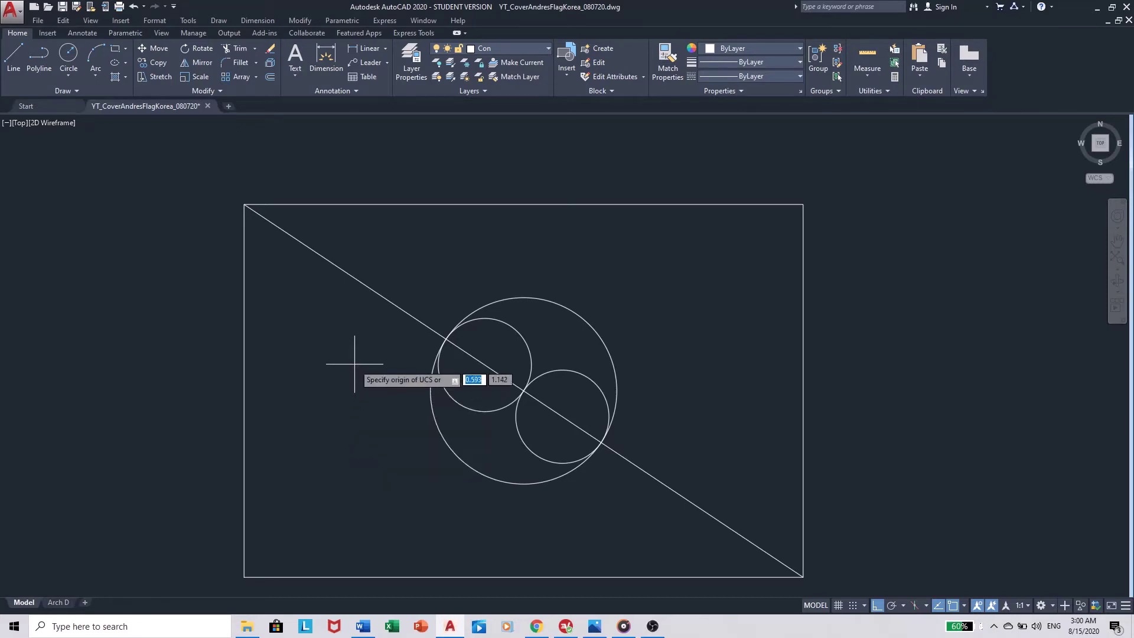
pyautogui.write('3p')
pyautogui.press('Return')
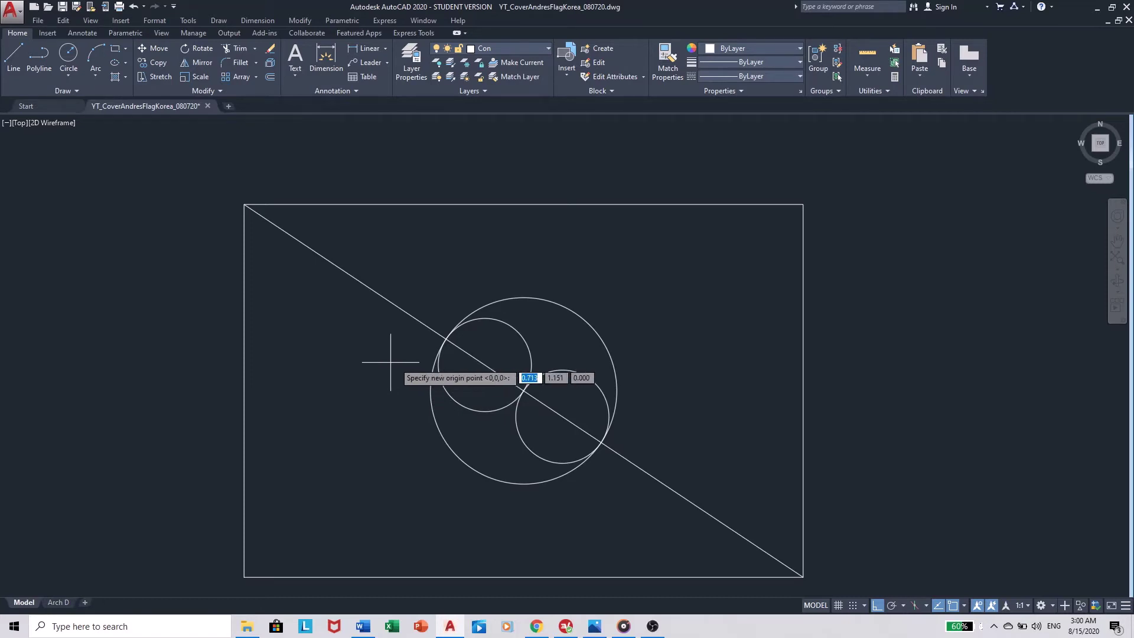
pyautogui.scroll(2, 445, 348)
pyautogui.scroll(4, 481, 329)
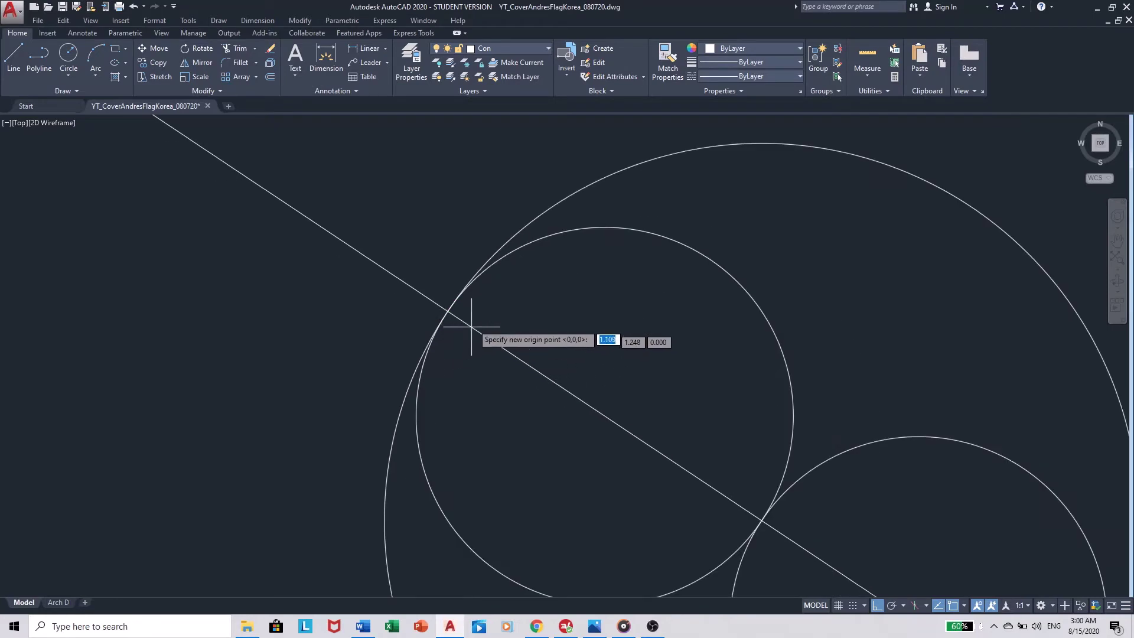
pyautogui.click(448, 309)
pyautogui.scroll(-2, 449, 310)
pyautogui.scroll(-4, 514, 299)
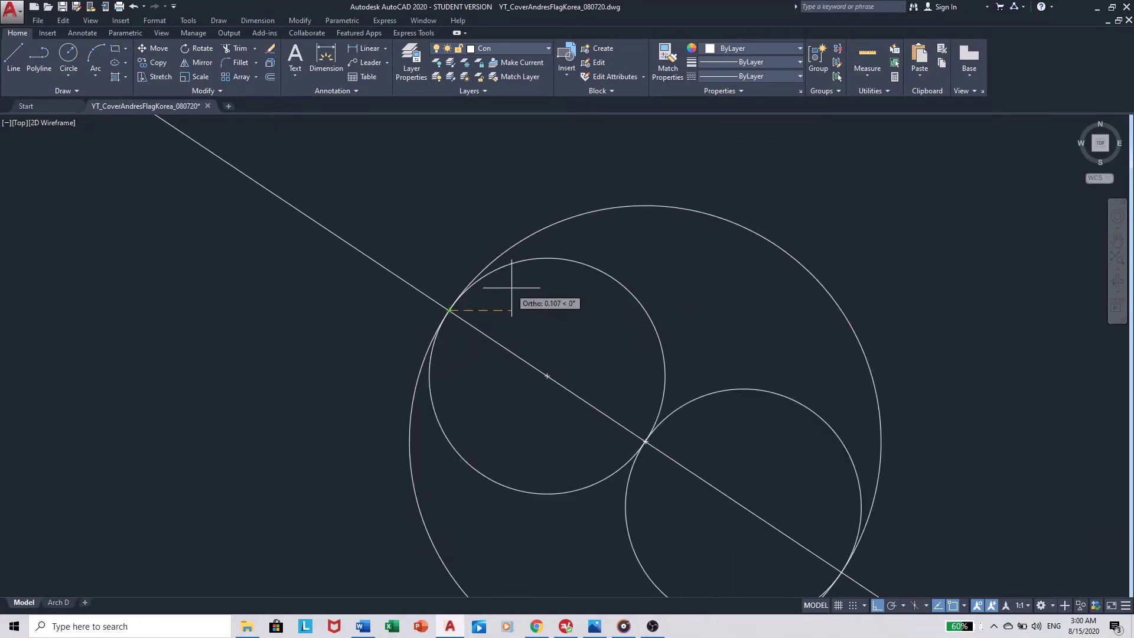
pyautogui.scroll(6, 635, 399)
pyautogui.click(638, 401)
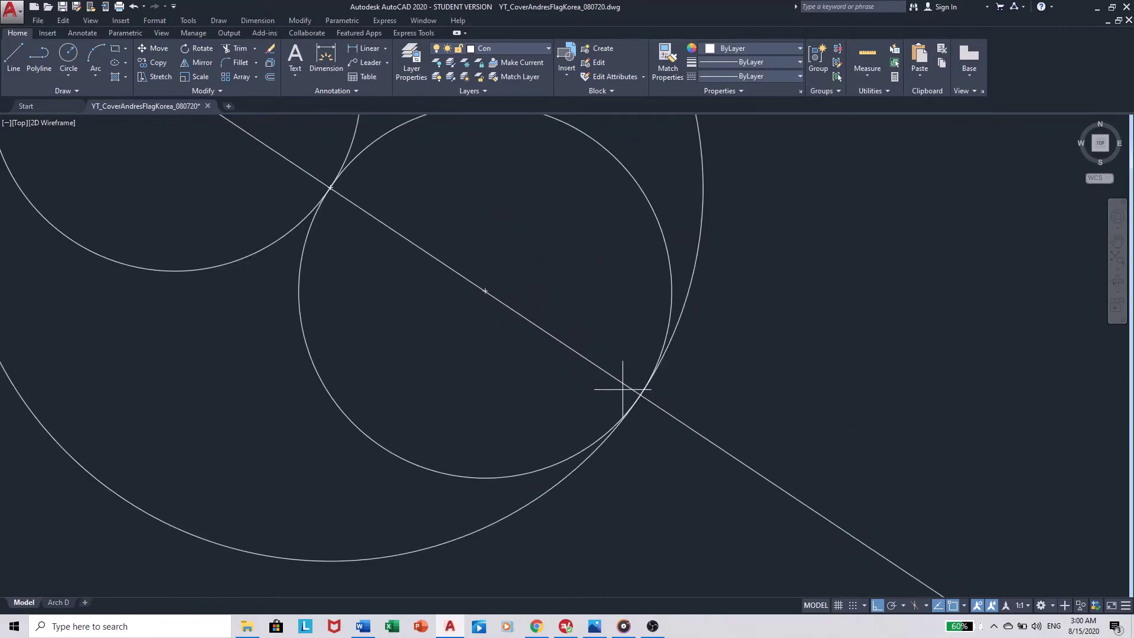
pyautogui.scroll(-3, 638, 390)
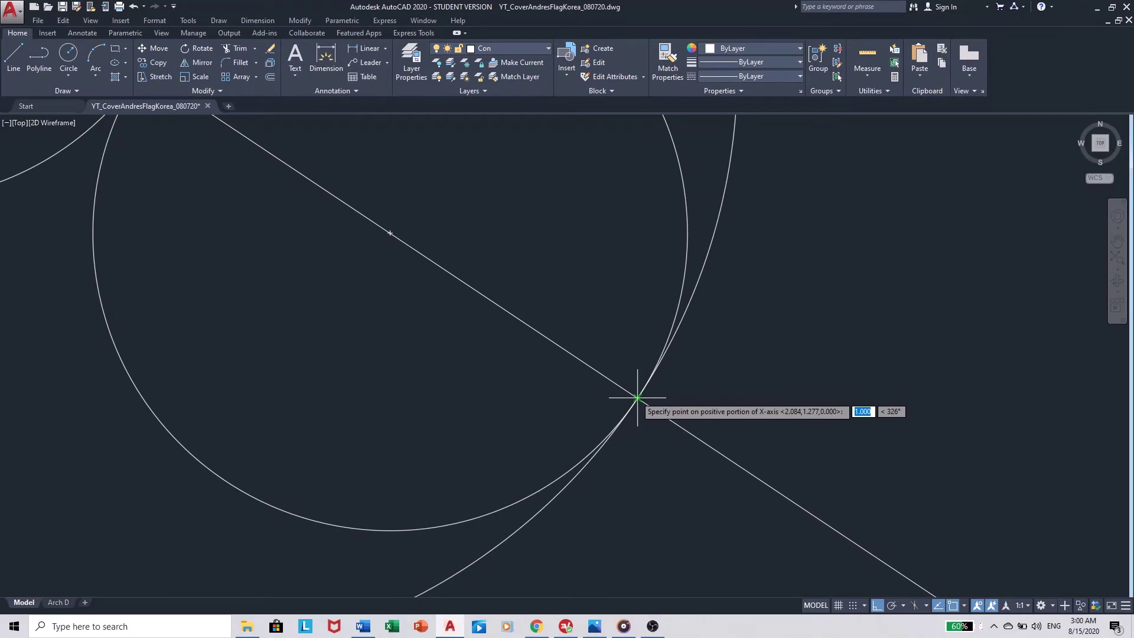
pyautogui.click(561, 309)
pyautogui.scroll(-2, 547, 331)
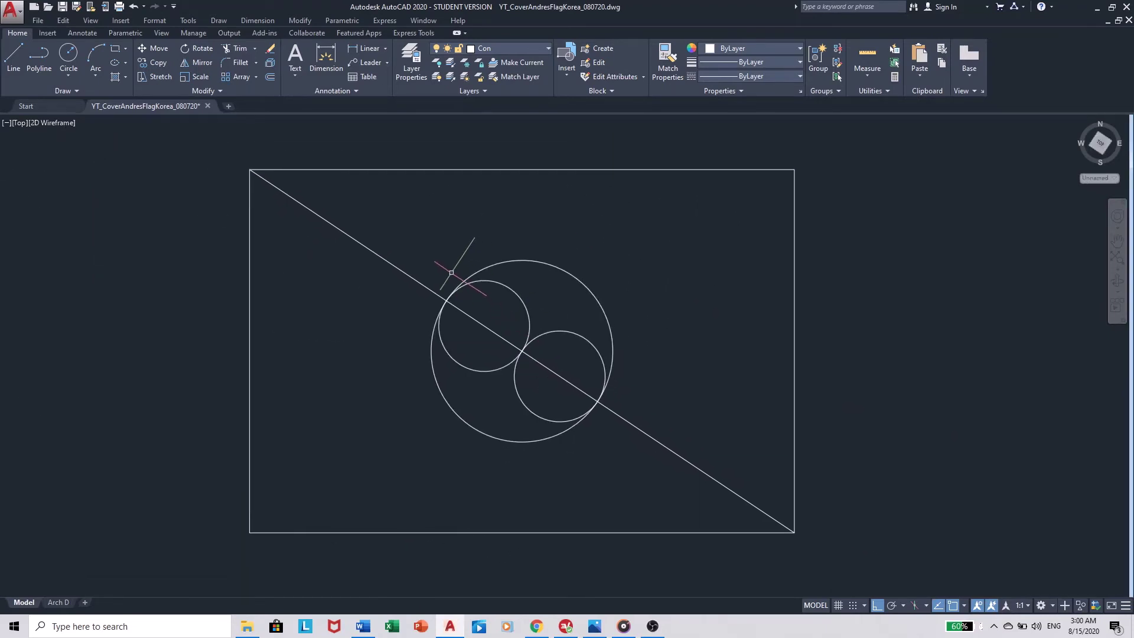
# Step: Draw a rectangle from the UCS origin 0,0 with its other corner at -1/12 in X and .5 in Y
pyautogui.scroll(2, 450, 260)
pyautogui.scroll(-2, 423, 254)
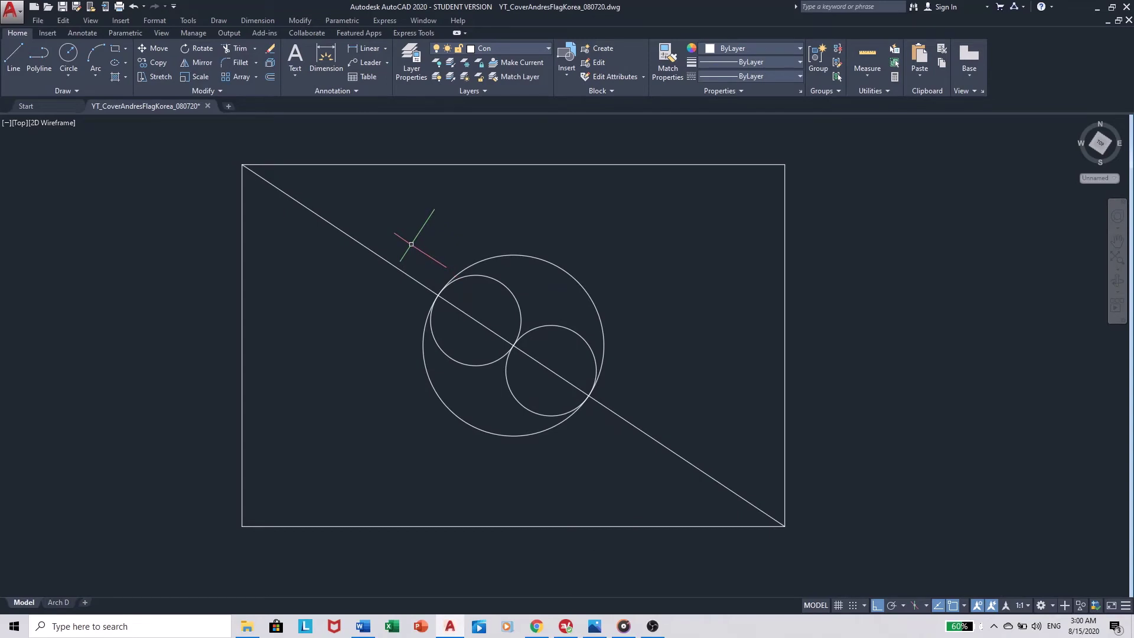
pyautogui.scroll(4, 435, 292)
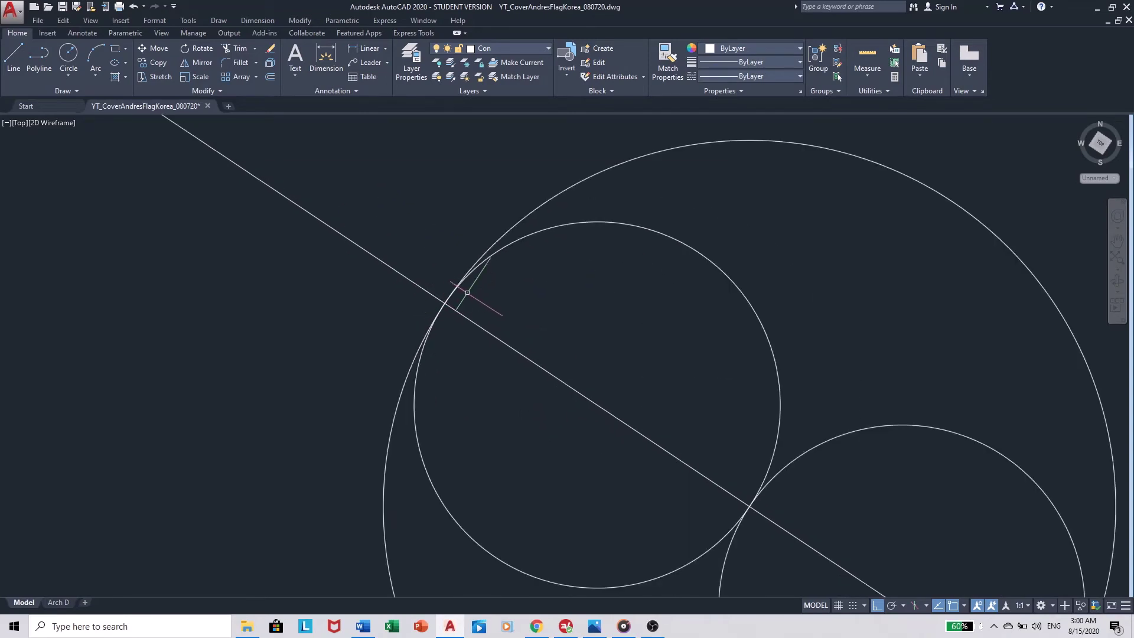
pyautogui.scroll(-4, 443, 248)
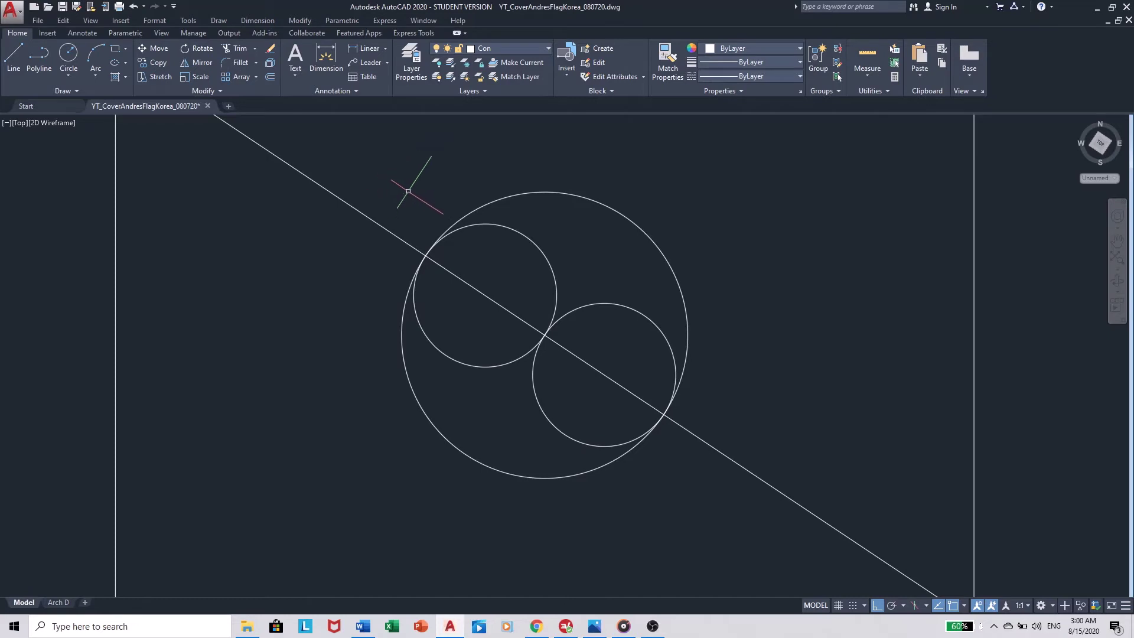
pyautogui.scroll(-3, 405, 189)
pyautogui.moveTo(393, 182); pyautogui.dragTo(378, 262, button='middle')
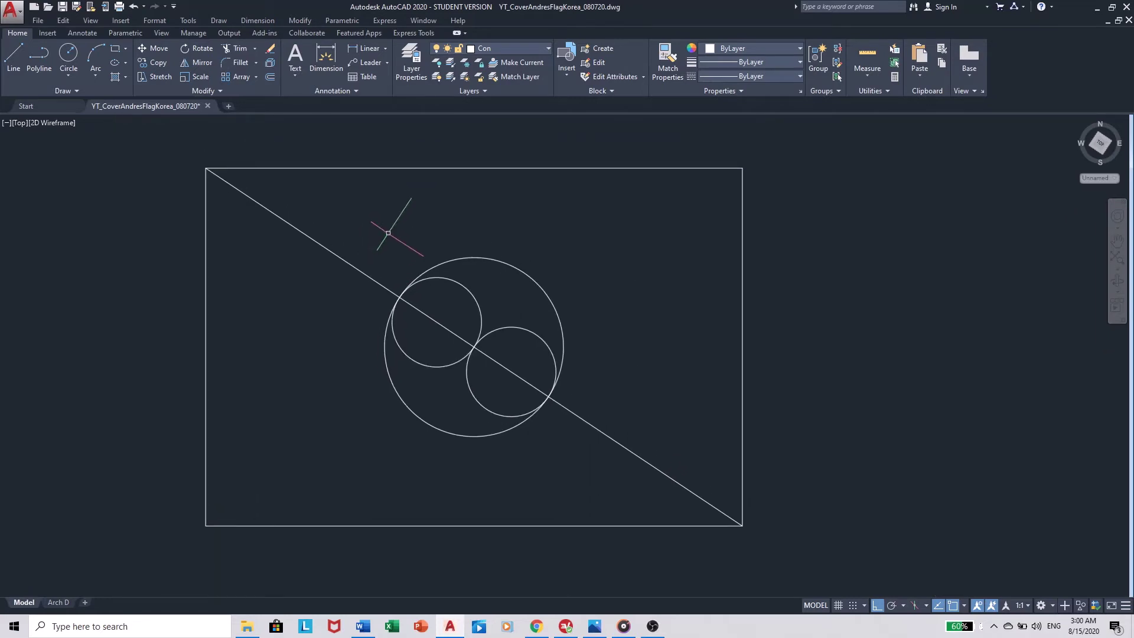
pyautogui.write('re')
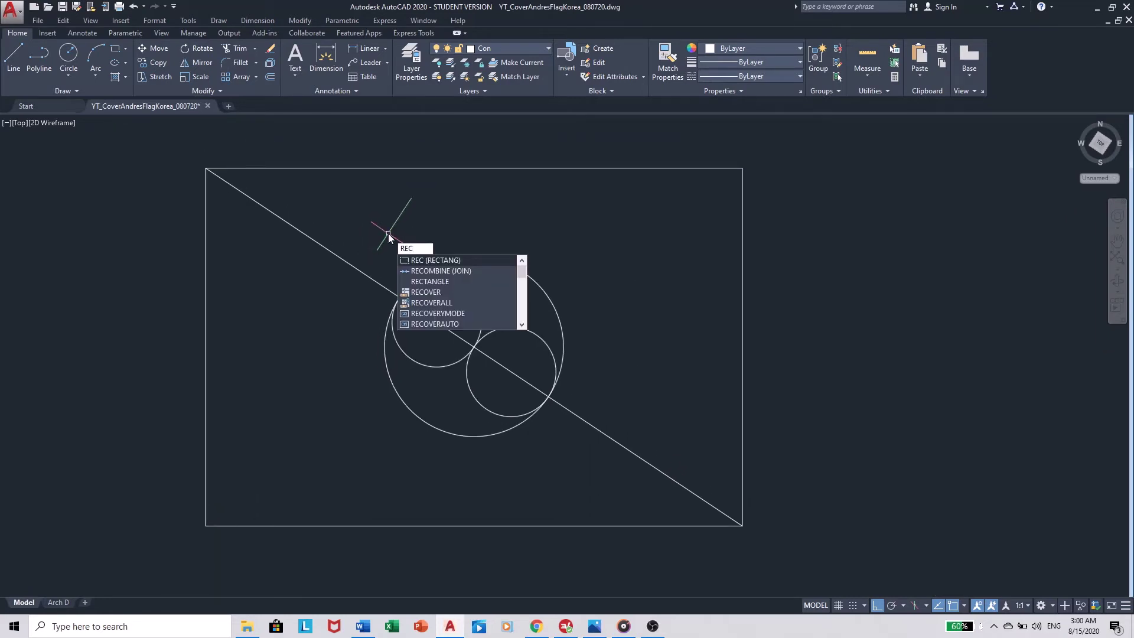
pyautogui.press('Return')
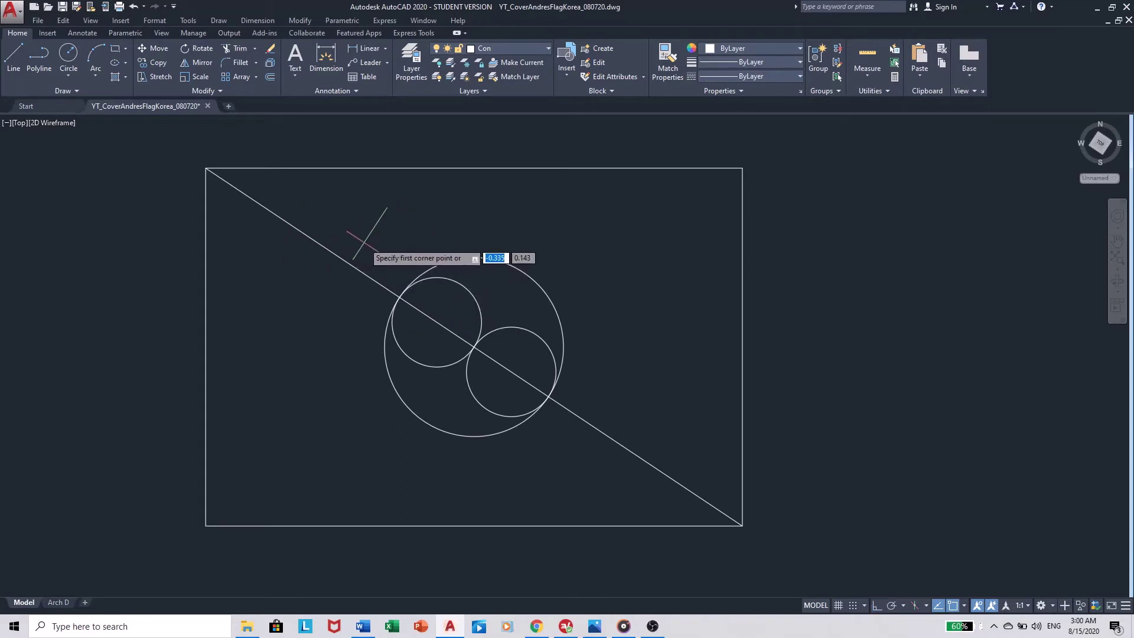
pyautogui.write('0,0')
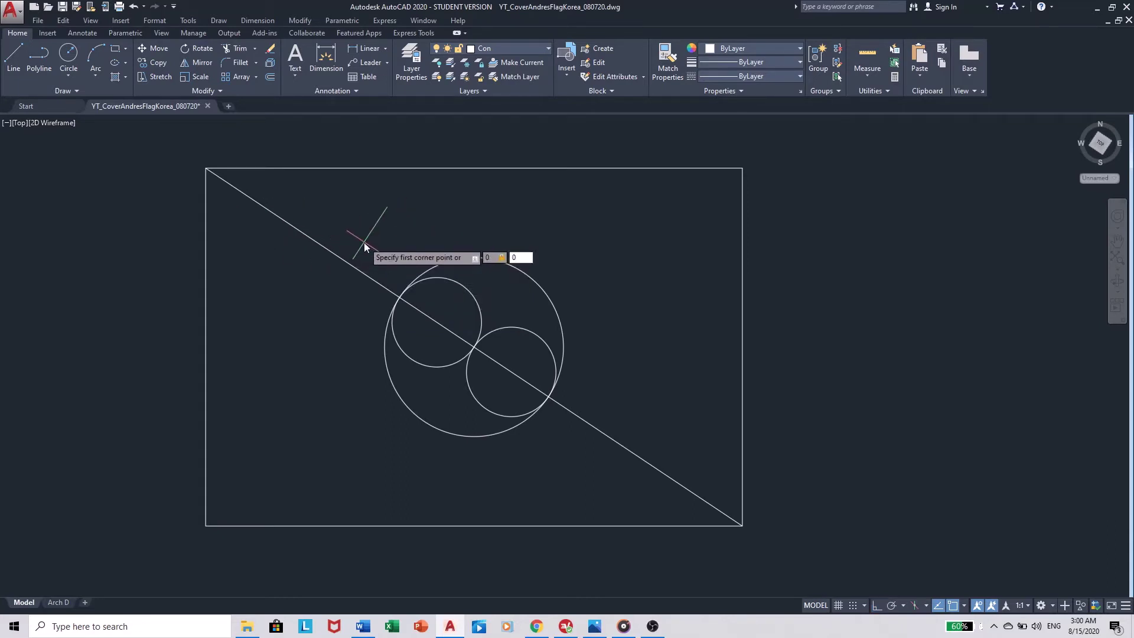
pyautogui.press('Return')
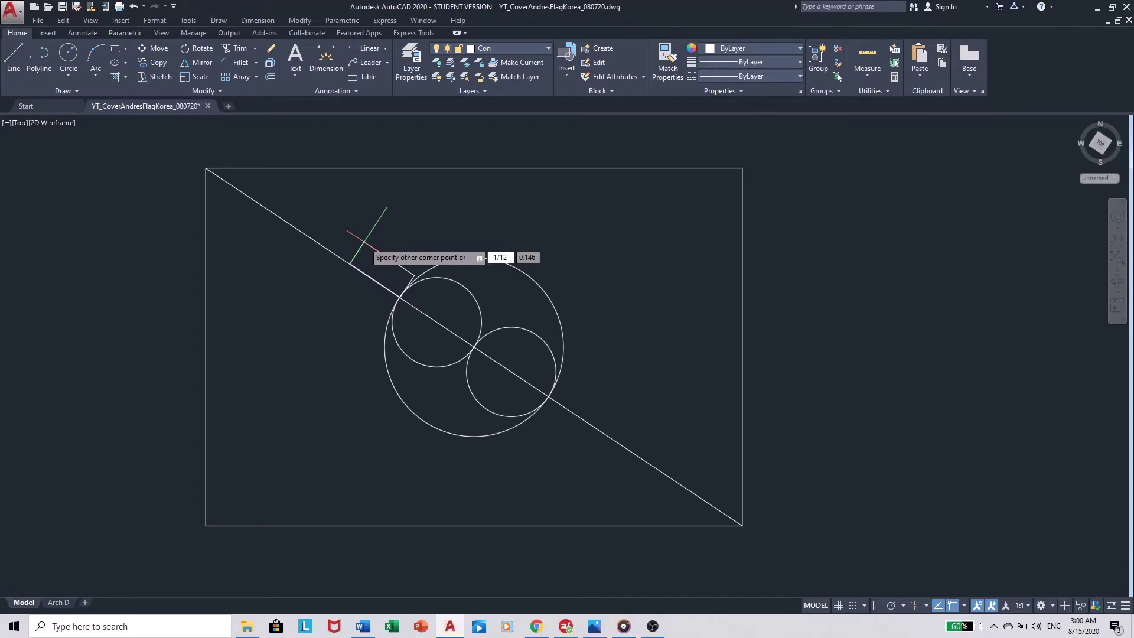
pyautogui.press('Tab')
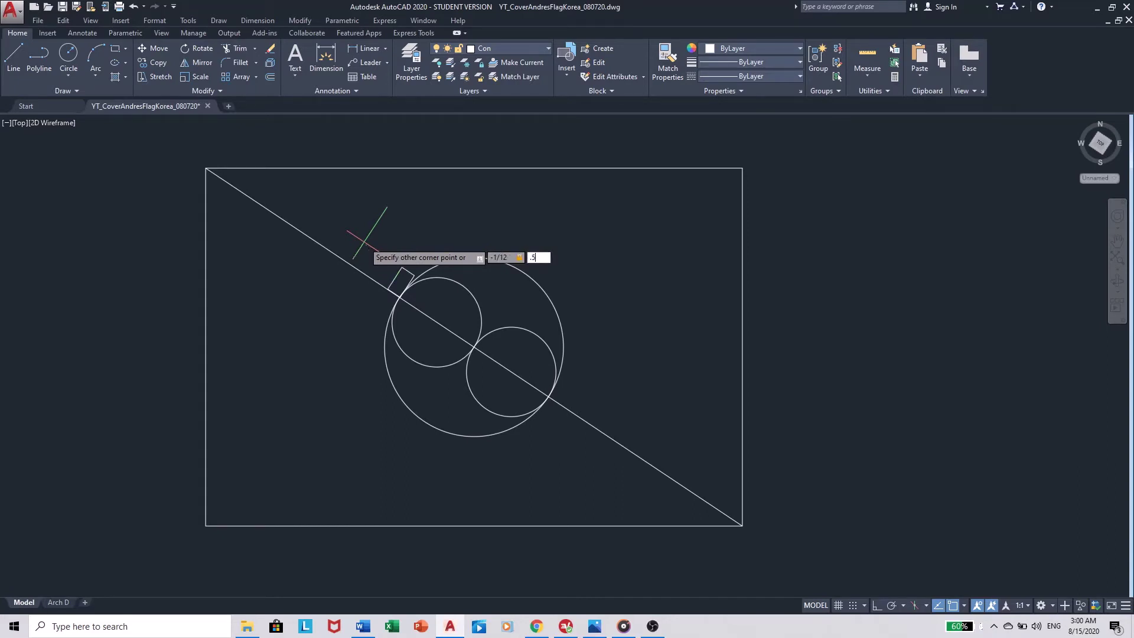
pyautogui.press('Return')
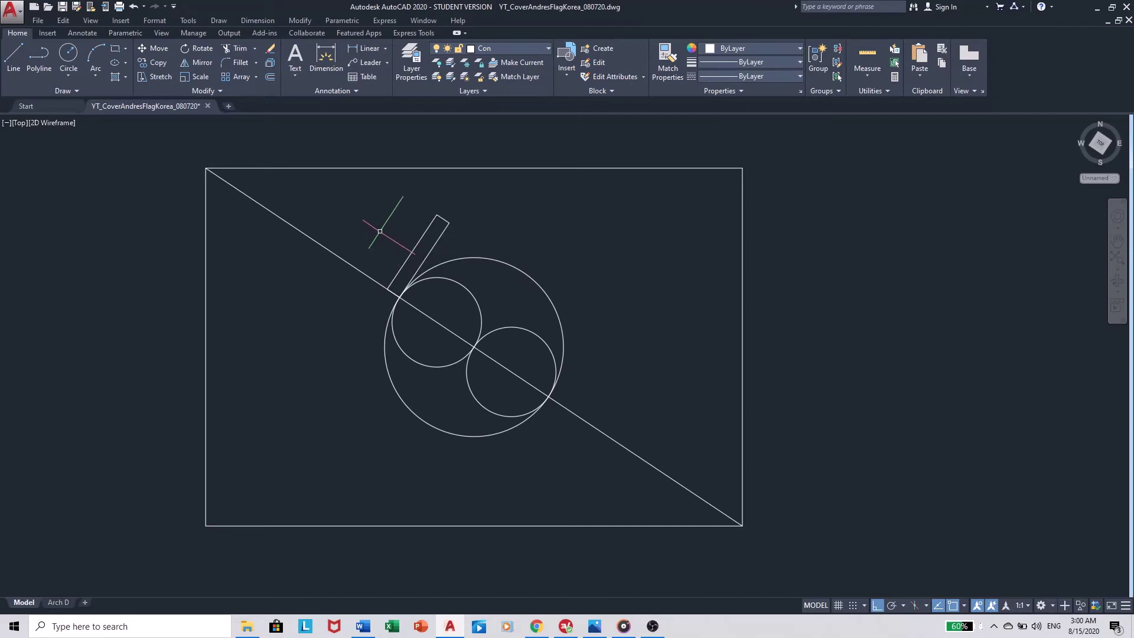
# Step: Move the rectangular bar -.25 along the UCS X axis and down in Y so that it is centred on the diagonal
pyautogui.scroll(2, 381, 232)
pyautogui.click(507, 238)
pyautogui.click(433, 200)
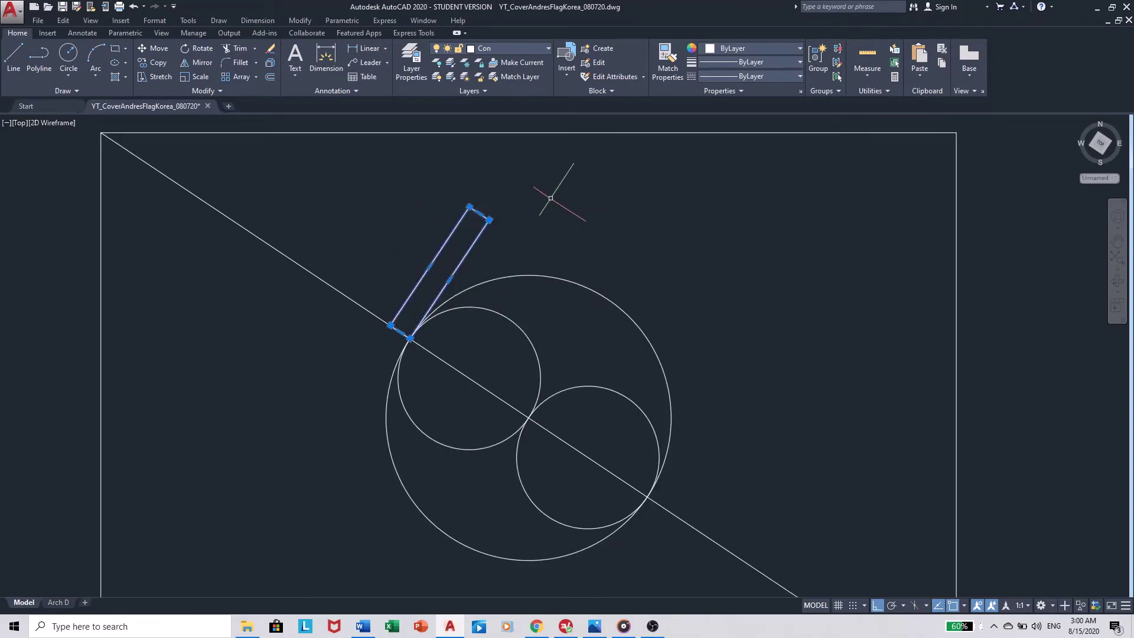
pyautogui.write('m')
pyautogui.press('Return')
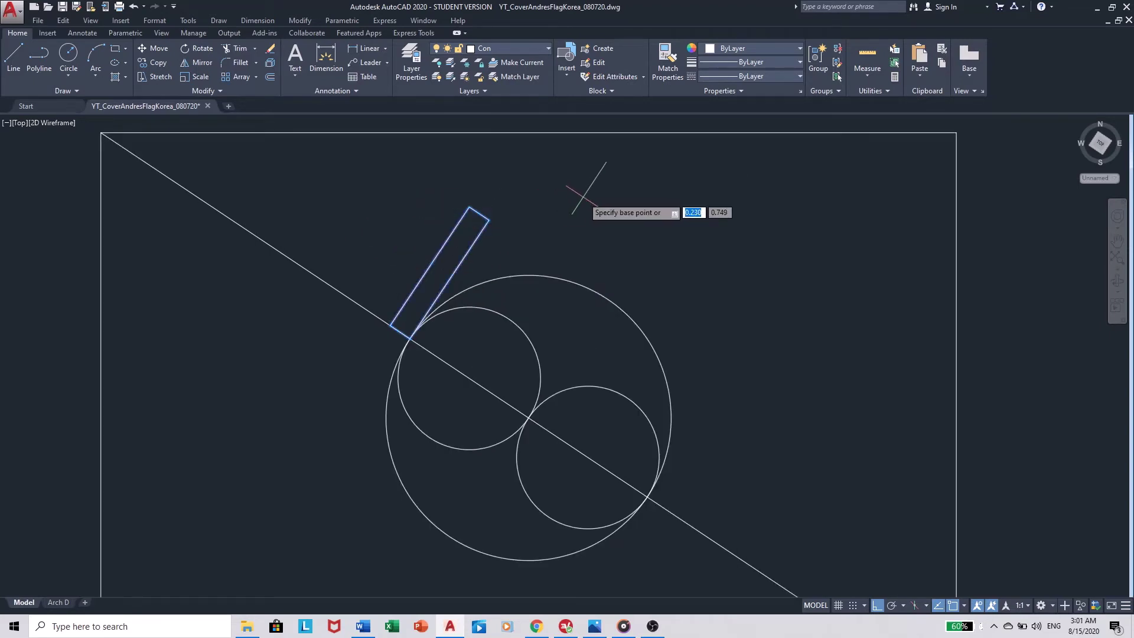
pyautogui.write('-.25')
pyautogui.press('Tab')
pyautogui.press('Return')
pyautogui.scroll(-4, 424, 301)
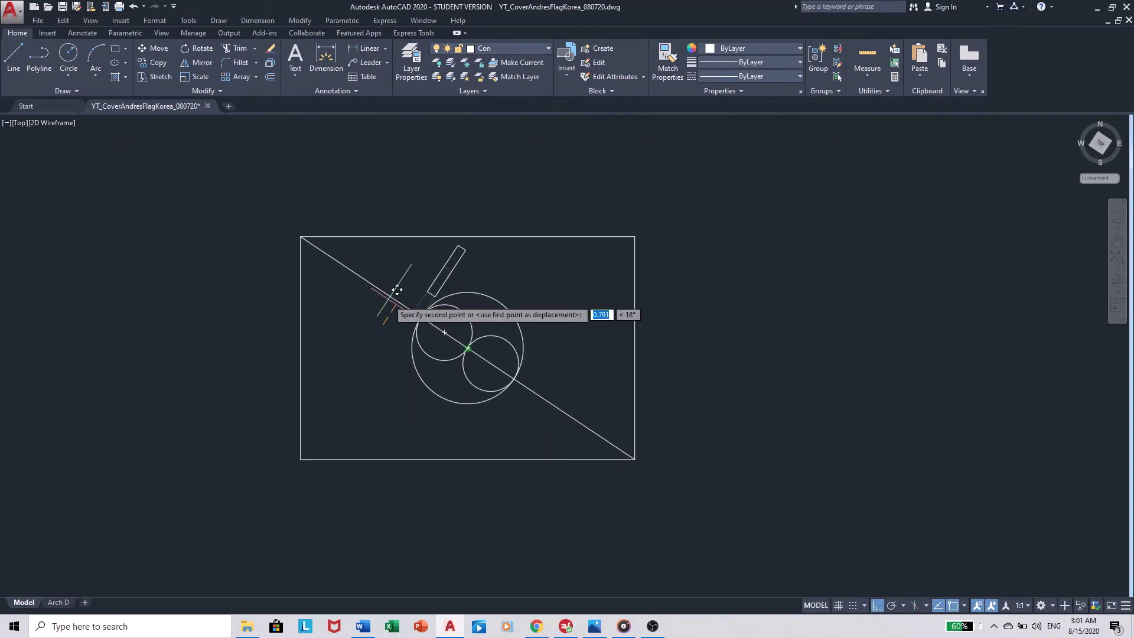
pyautogui.scroll(2, 387, 288)
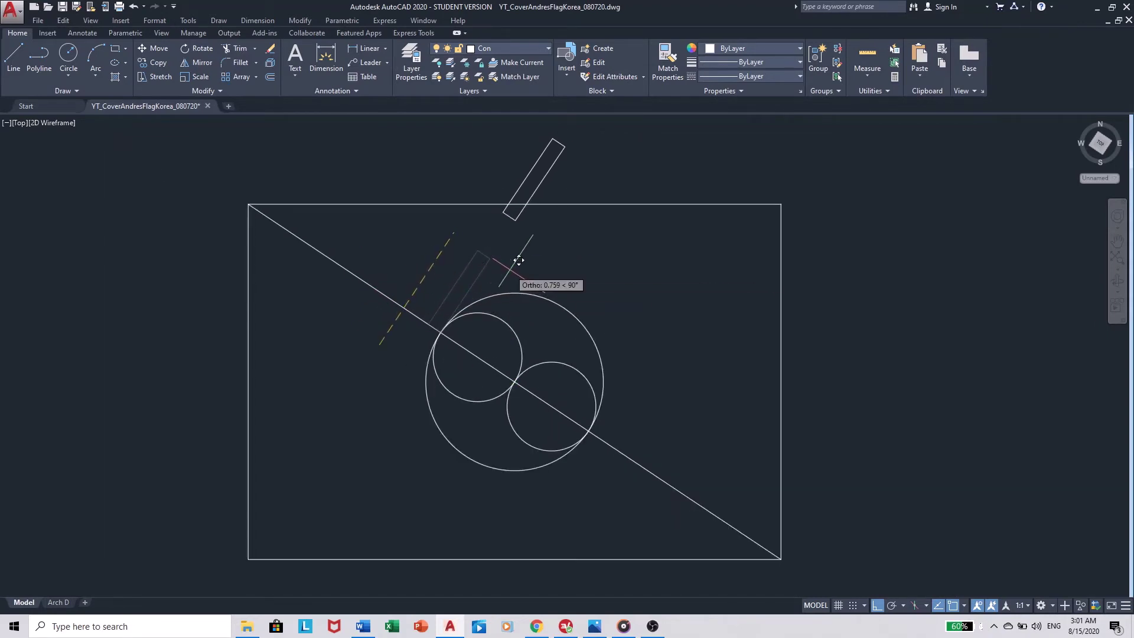
pyautogui.press('Escape')
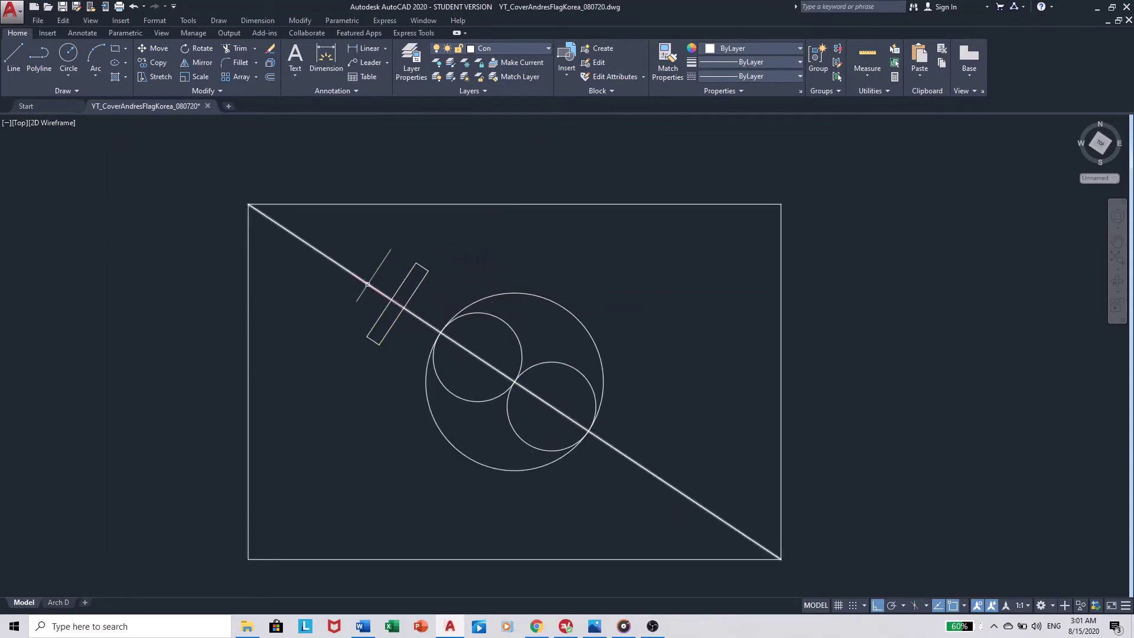
# Step: Copy the bar twice up the diagonal toward the flag's upper-left corner, spacing the copies .125 apart
pyautogui.scroll(2, 453, 287)
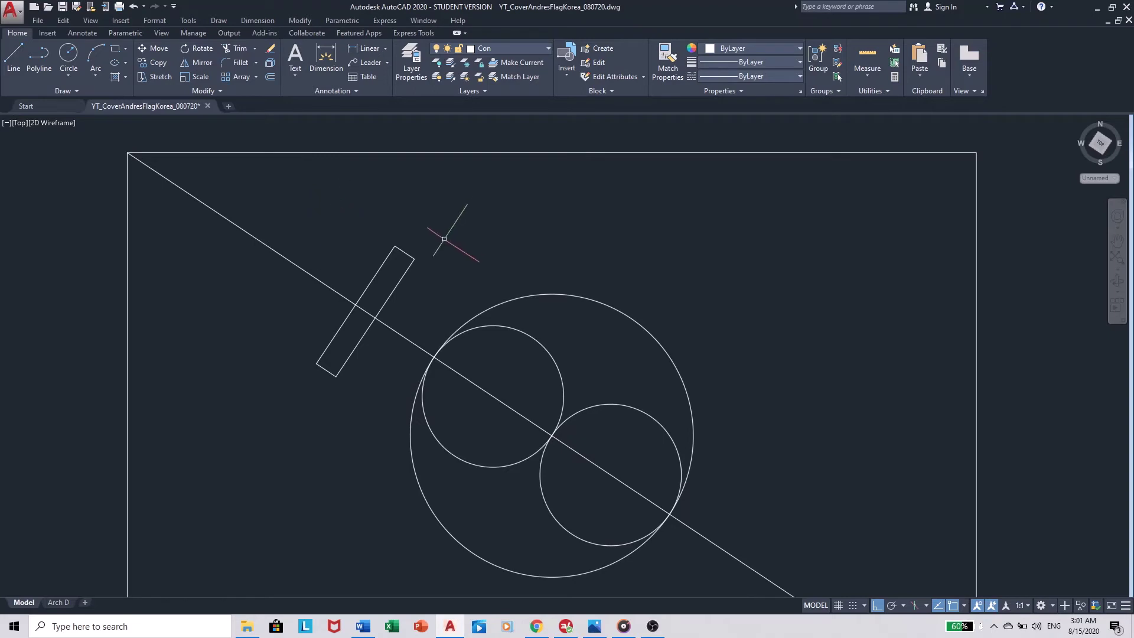
pyautogui.scroll(3, 374, 346)
pyautogui.scroll(1, 403, 425)
pyautogui.scroll(-2, 404, 425)
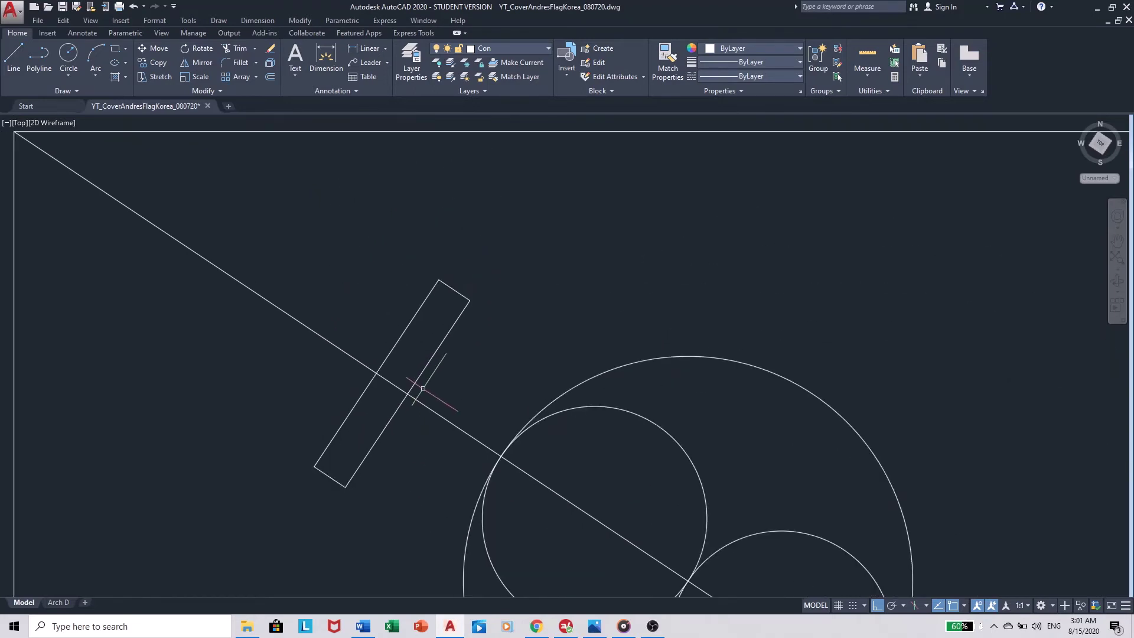
pyautogui.click(476, 361)
pyautogui.click(439, 257)
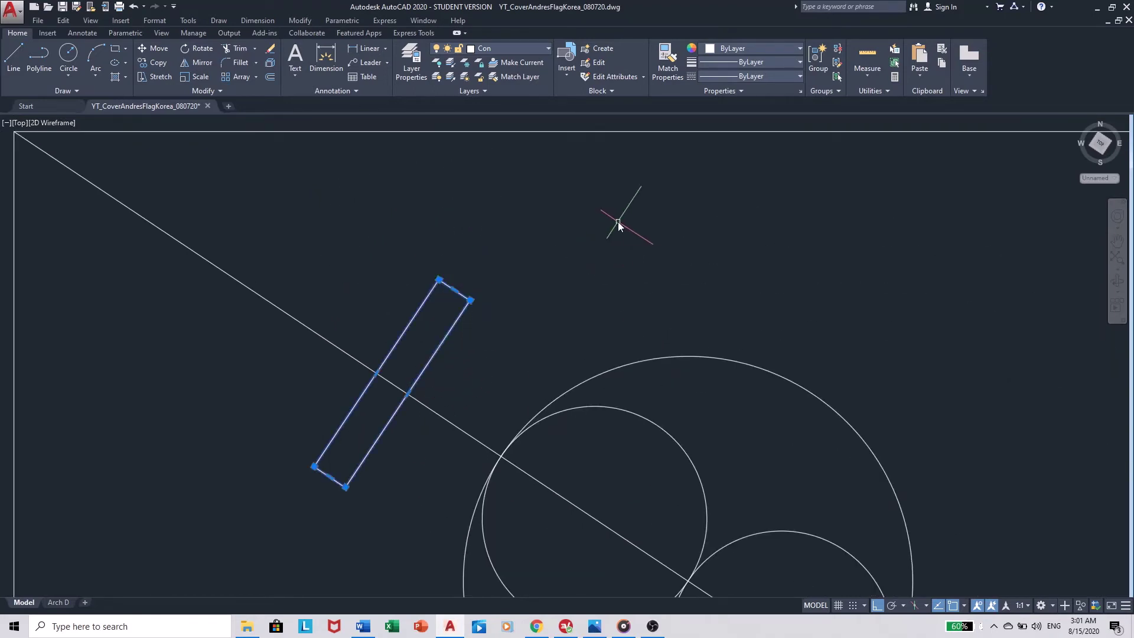
pyautogui.write('co')
pyautogui.press('Return')
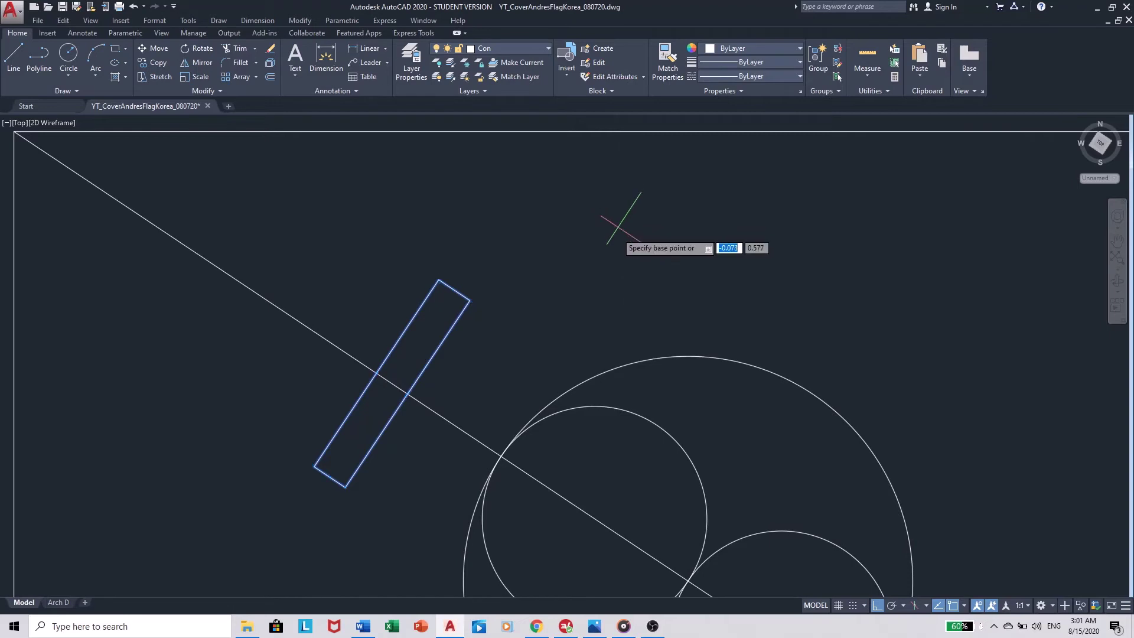
pyautogui.click(740, 295)
pyautogui.click(745, 289)
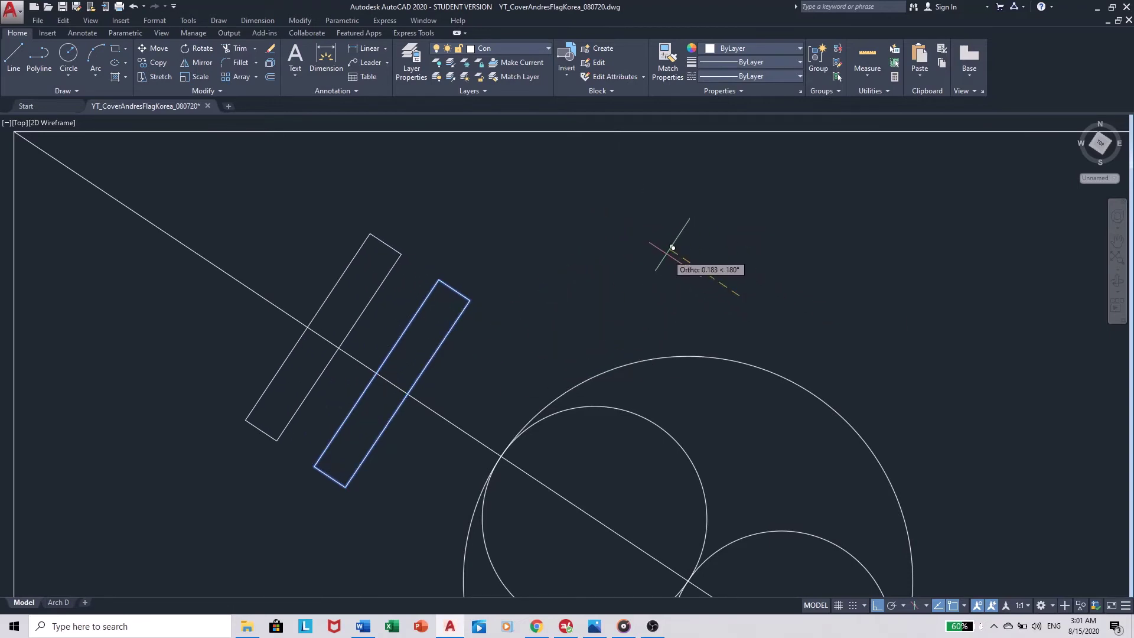
pyautogui.write('.1')
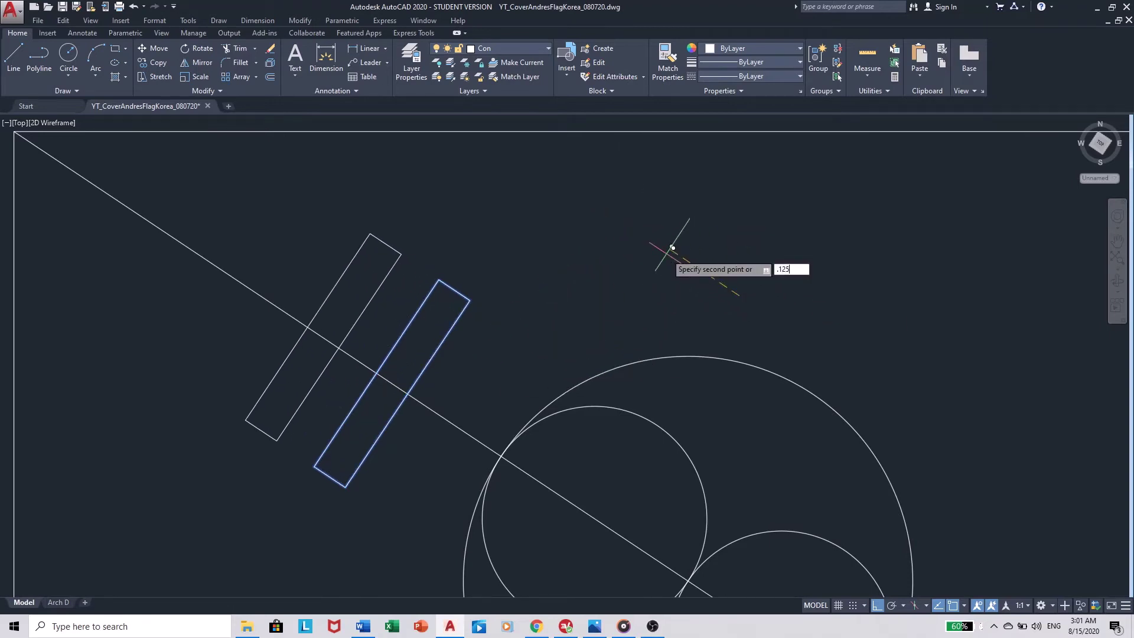
pyautogui.write('25')
pyautogui.press('Return')
pyautogui.write('.')
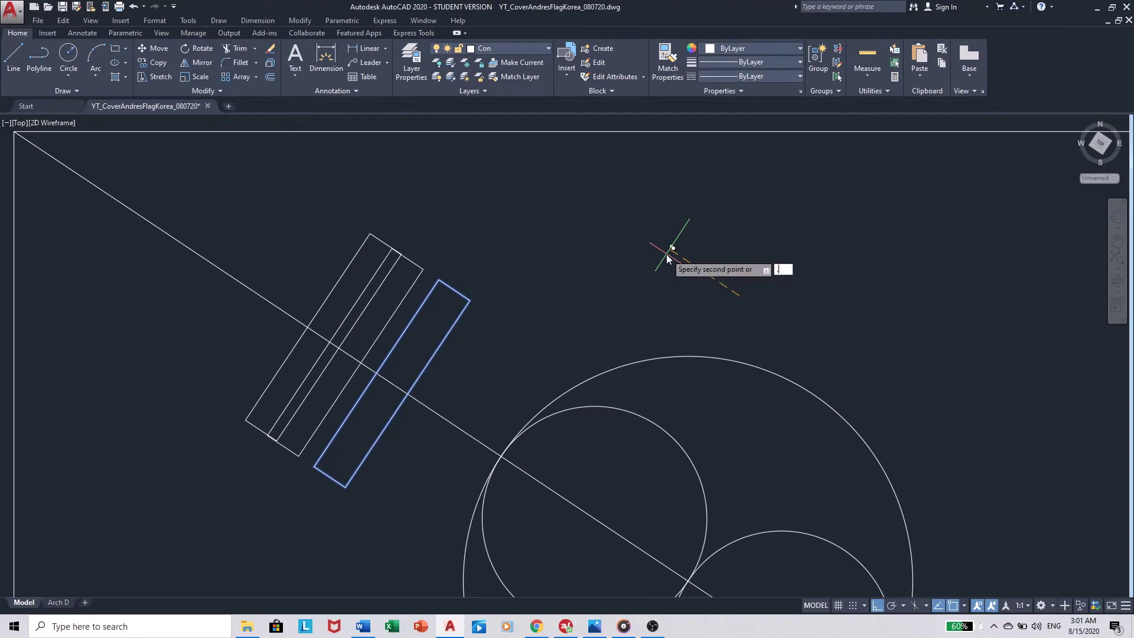
pyautogui.press('Return')
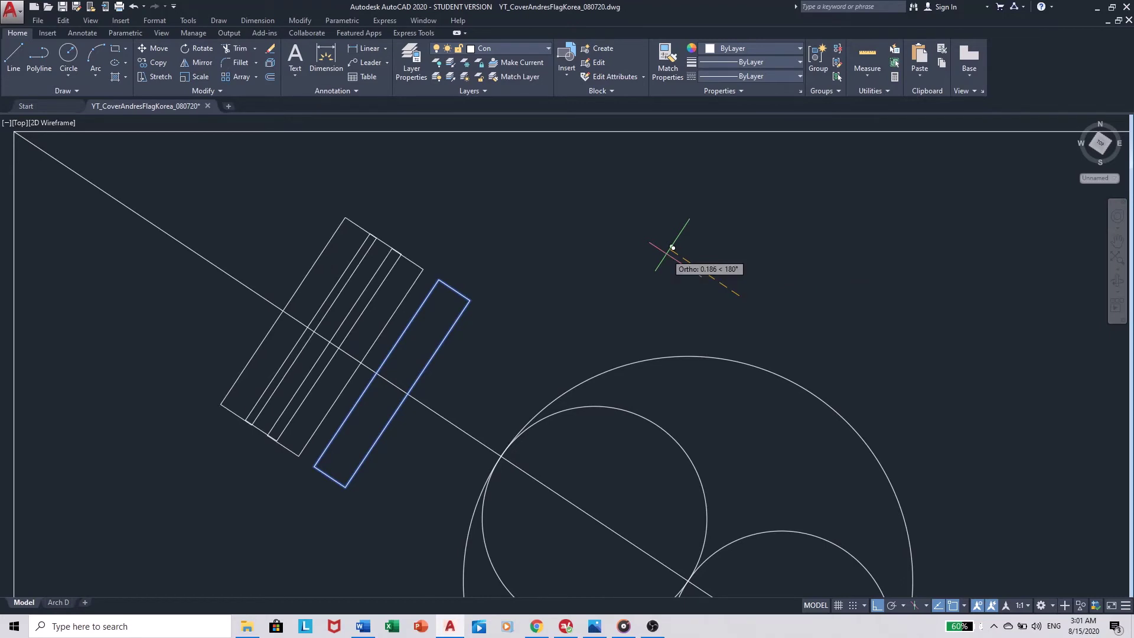
pyautogui.press('Escape')
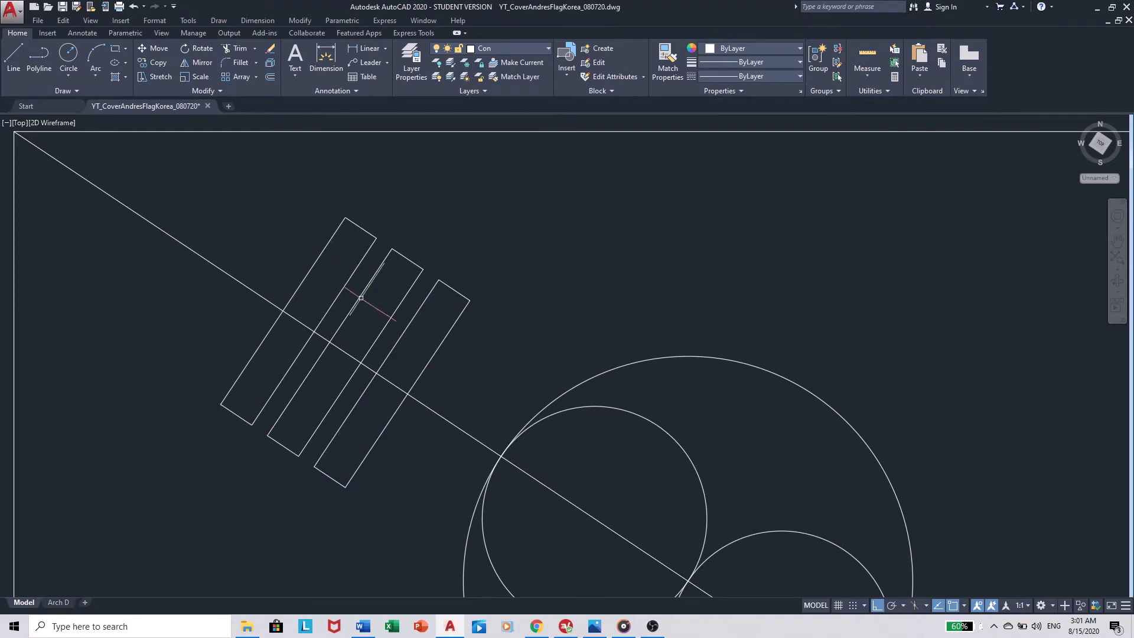
# Step: Set the UCS back to World
pyautogui.scroll(-3, 440, 375)
pyautogui.moveTo(453, 368); pyautogui.dragTo(489, 272, button='middle')
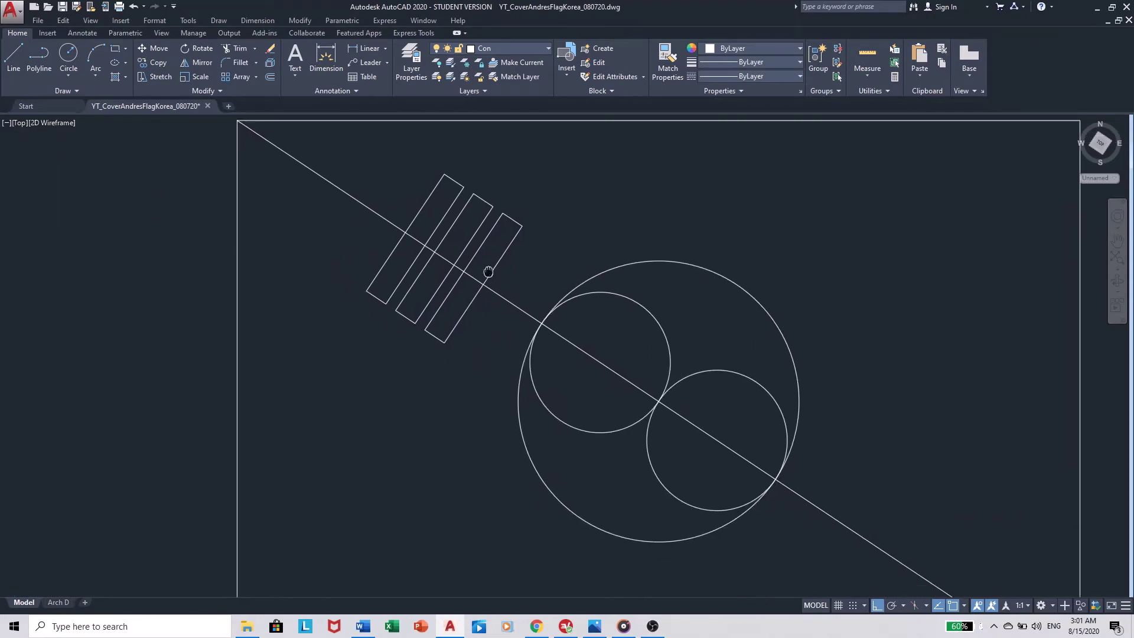
pyautogui.write('ucs')
pyautogui.press('Return')
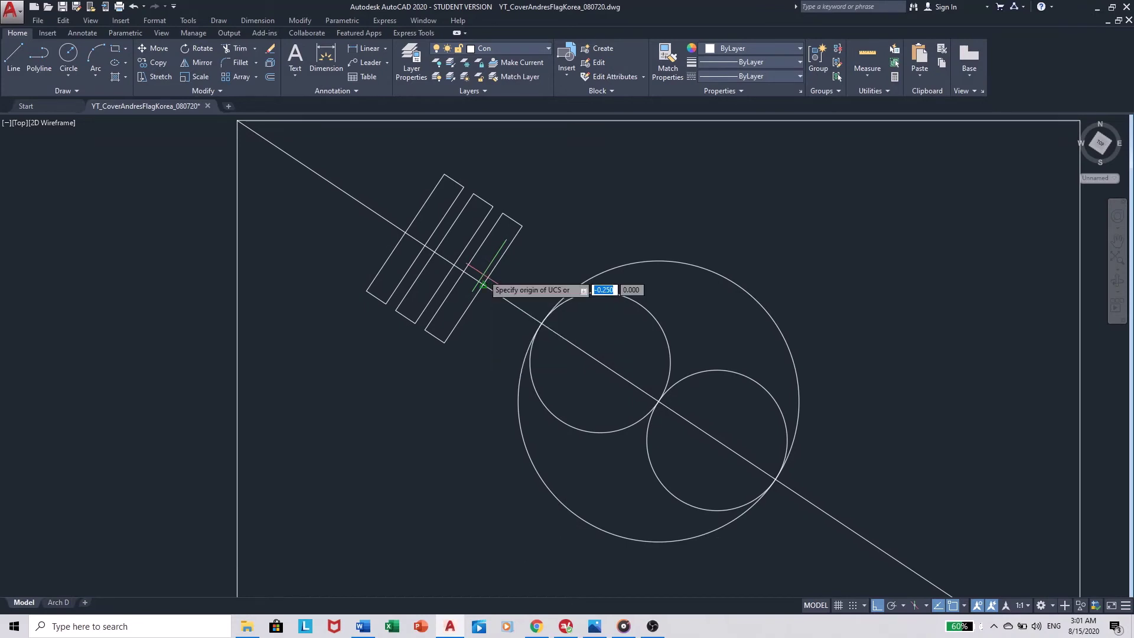
pyautogui.write('w')
pyautogui.press('Return')
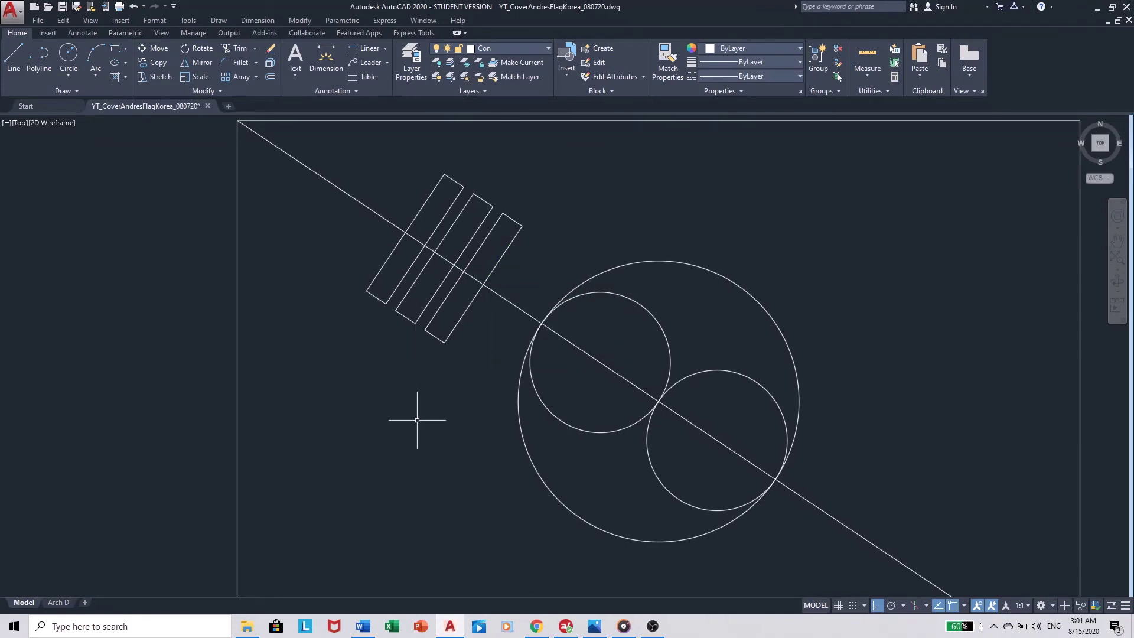
# Step: Mirror the three bars across the flag's horizontal centre line, keeping the originals
pyautogui.scroll(-2, 392, 423)
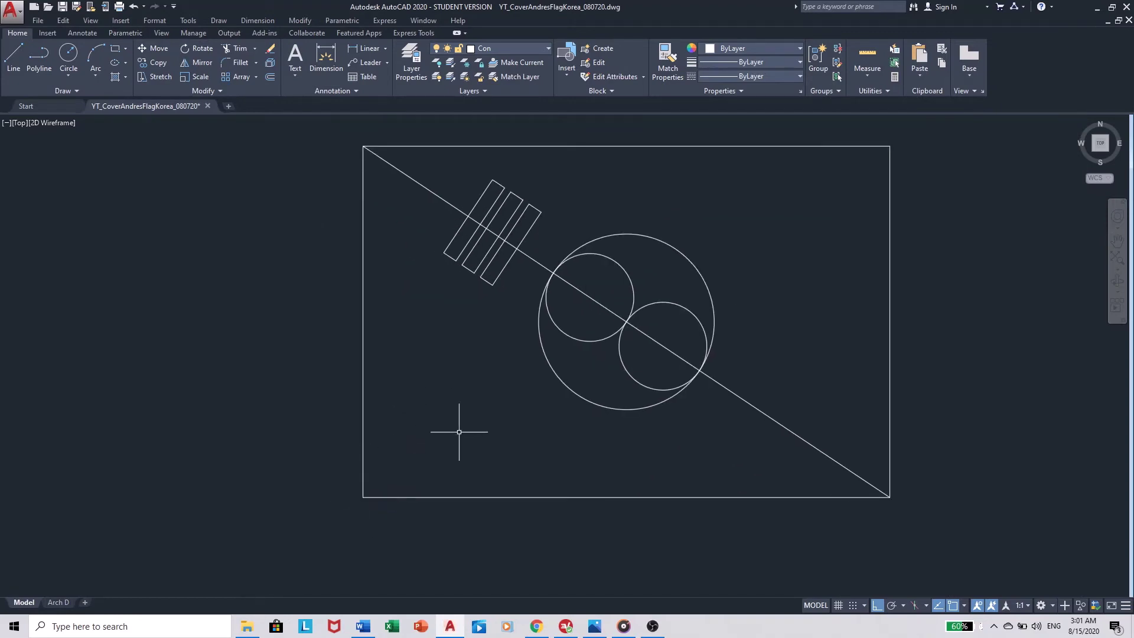
pyautogui.moveTo(489, 406); pyautogui.dragTo(415, 426, button='middle')
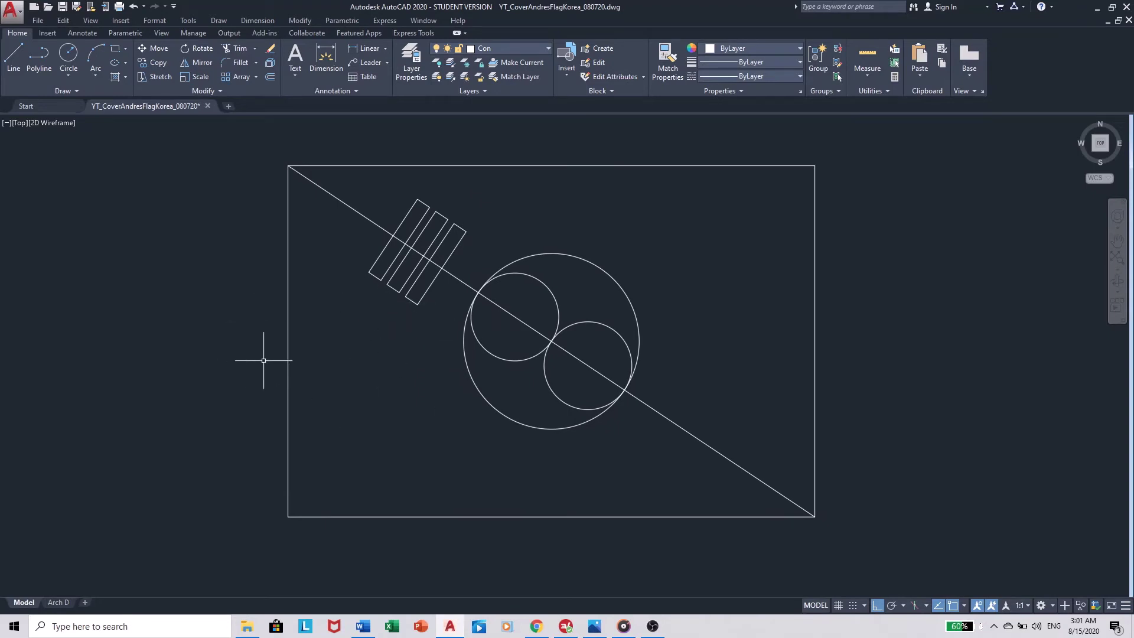
pyautogui.scroll(5, 372, 242)
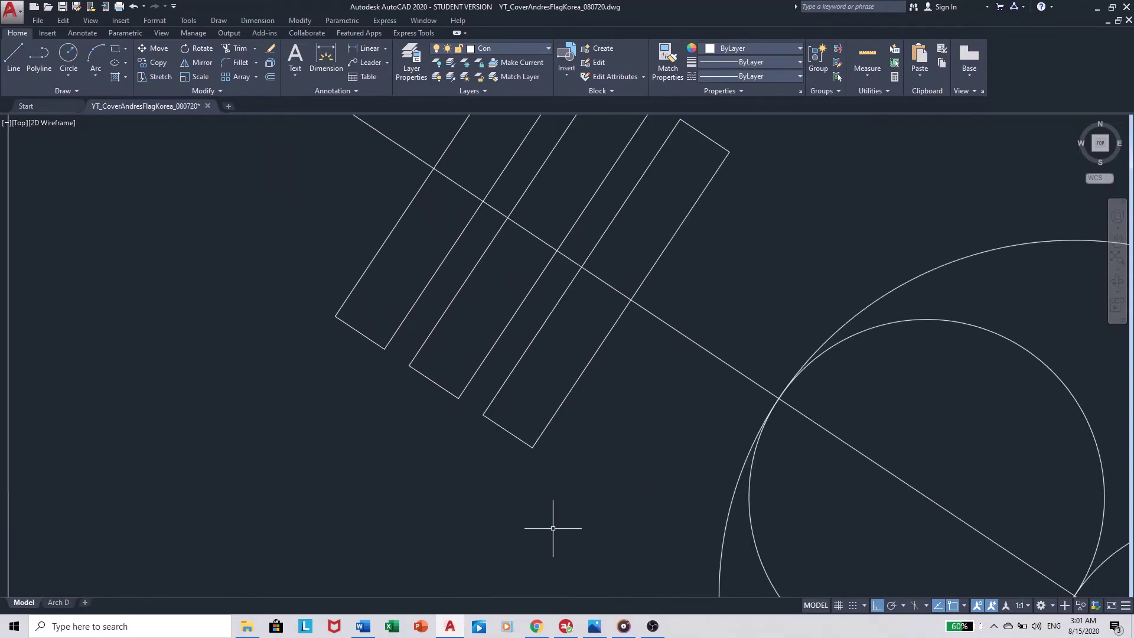
pyautogui.click(576, 534)
pyautogui.click(235, 304)
pyautogui.scroll(-6, 242, 307)
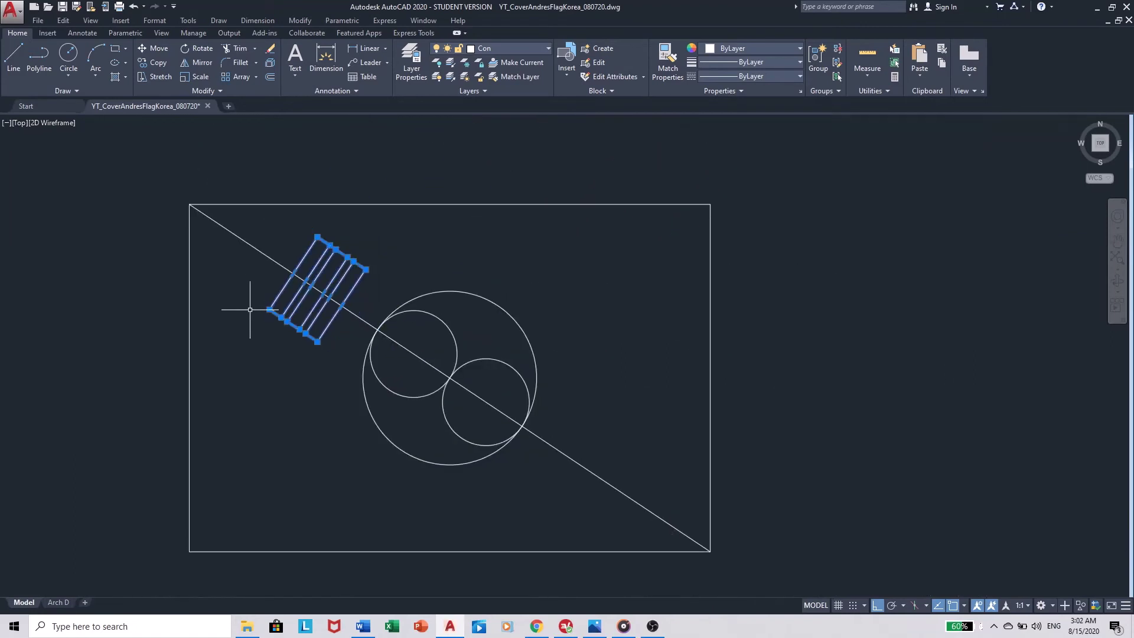
pyautogui.write('MI')
pyautogui.press('Return')
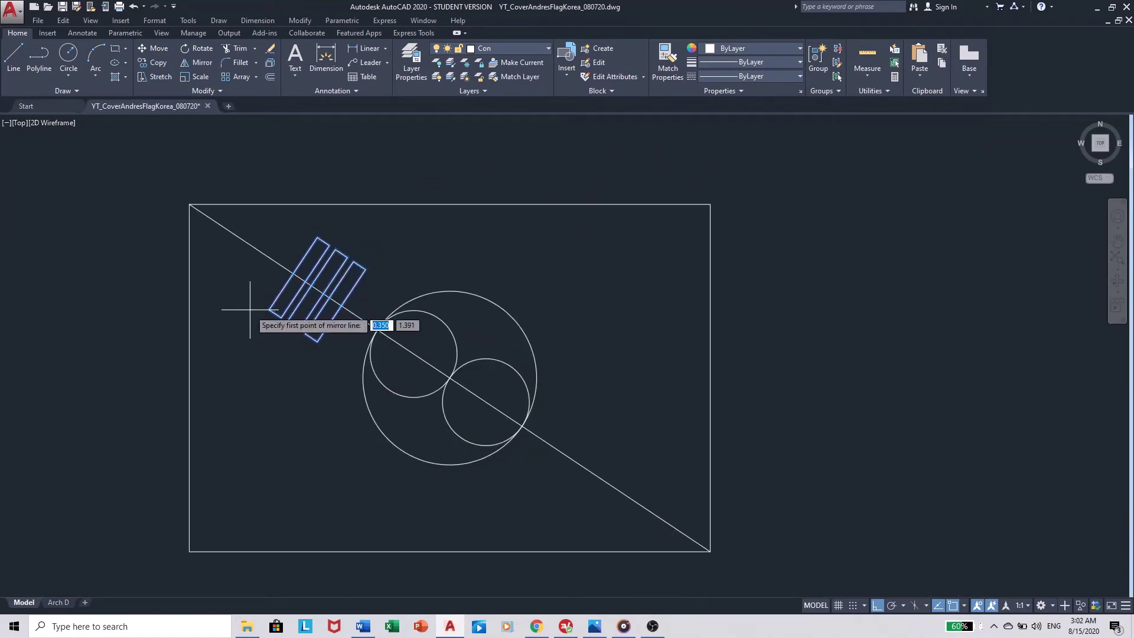
pyautogui.moveTo(189, 378)
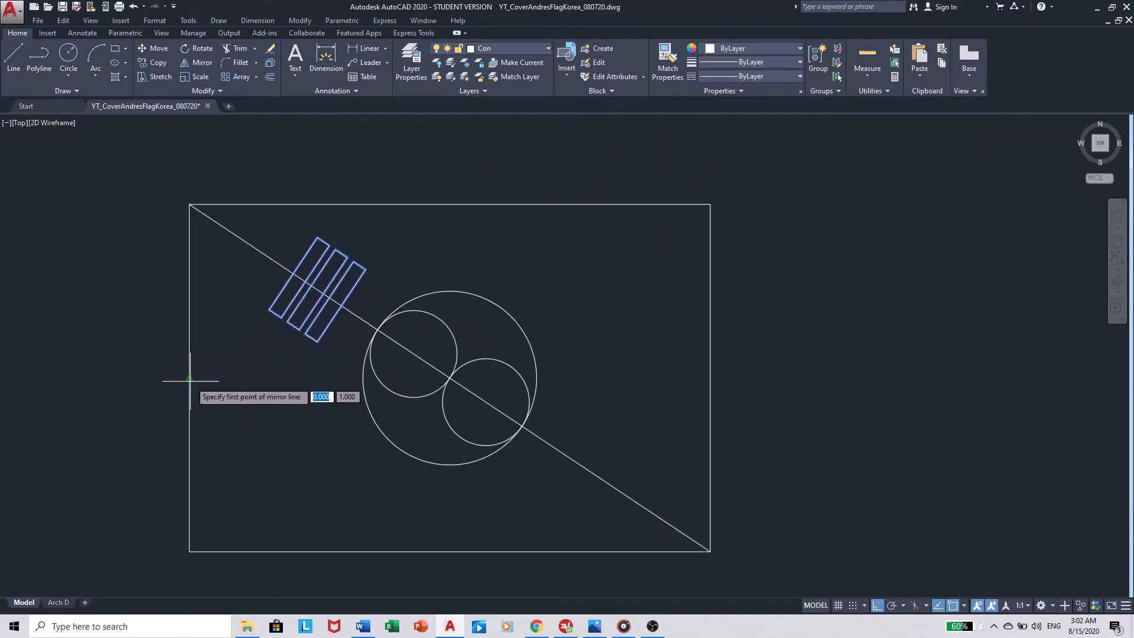
pyautogui.click(710, 377)
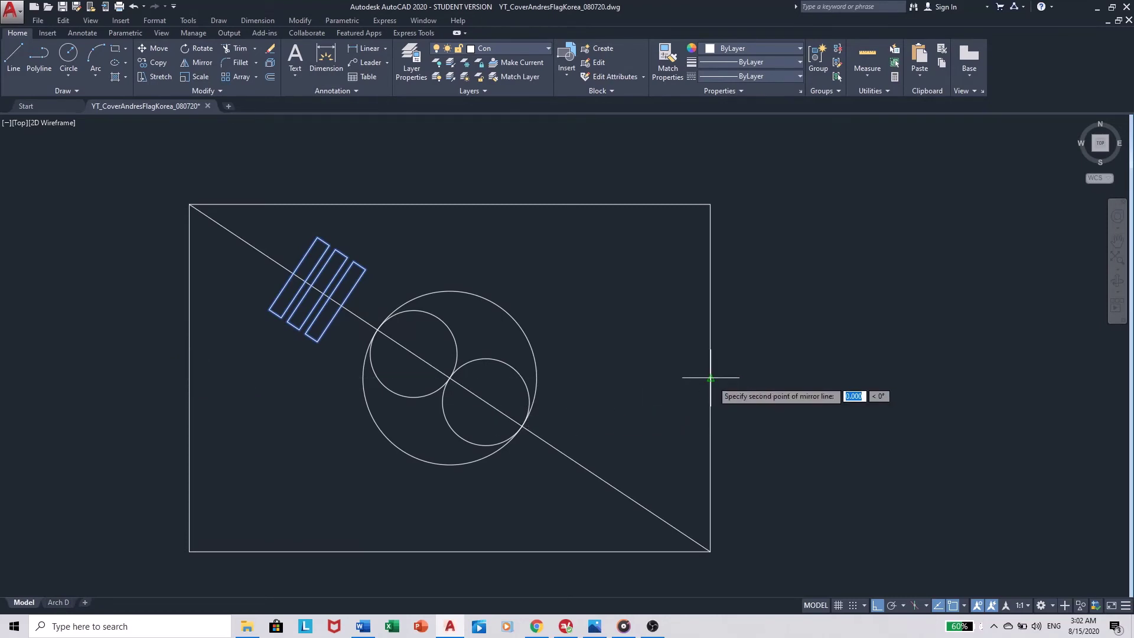
pyautogui.click(130, 371)
pyautogui.press('Return')
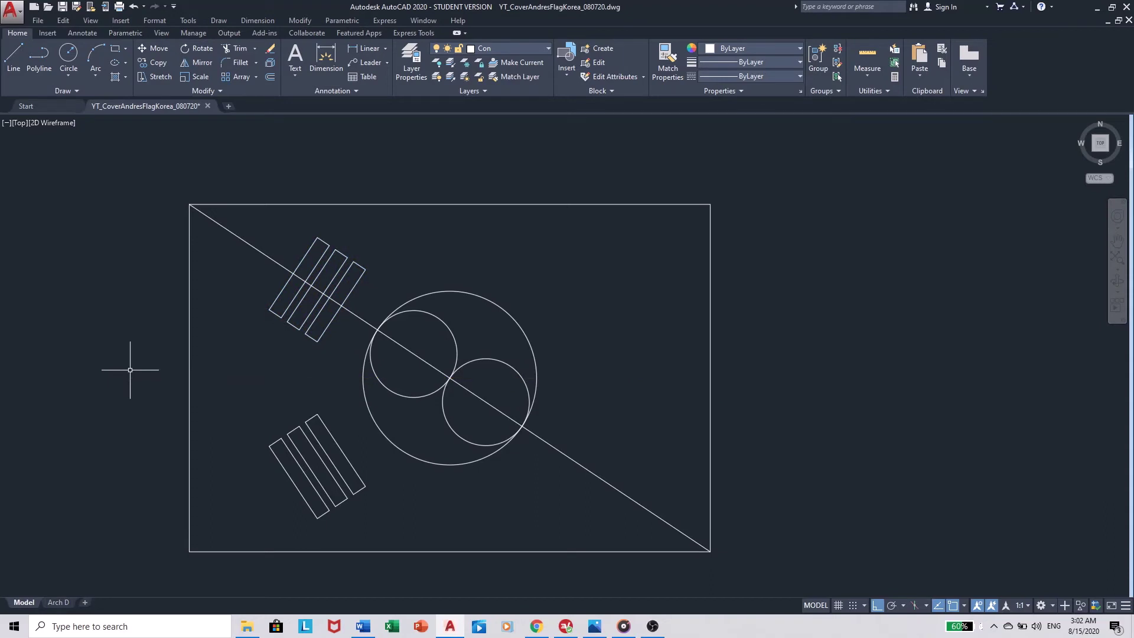
# Step: Draw a line across the middle bar of the lower-left trigram, joining the midpoints of its two long sides
pyautogui.moveTo(334, 421); pyautogui.dragTo(410, 380, button='middle')
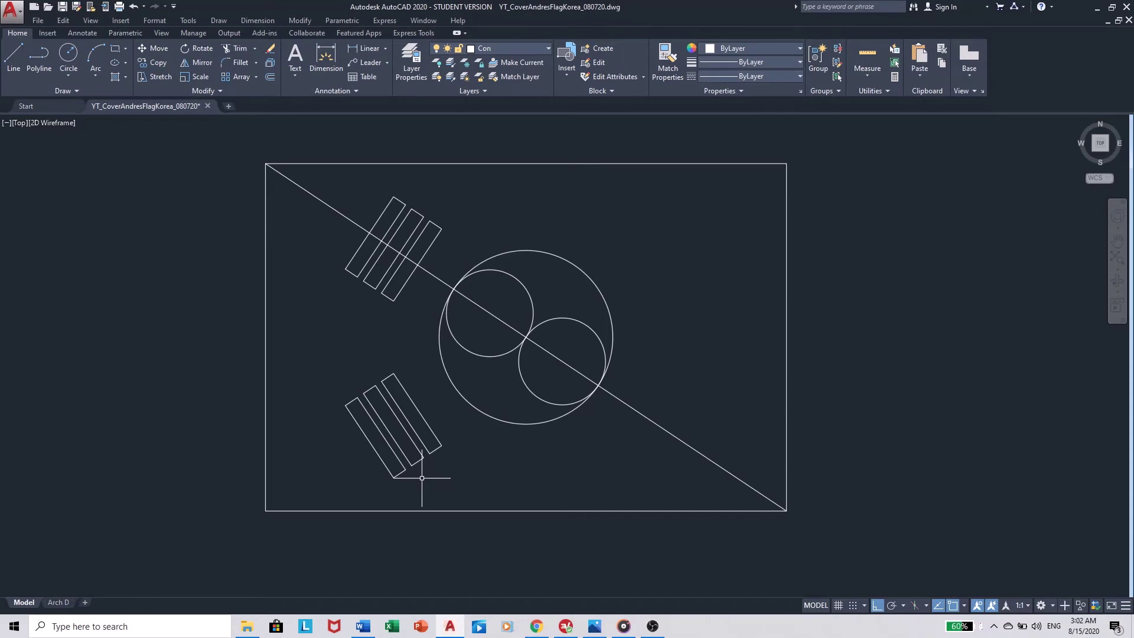
pyautogui.scroll(6, 393, 455)
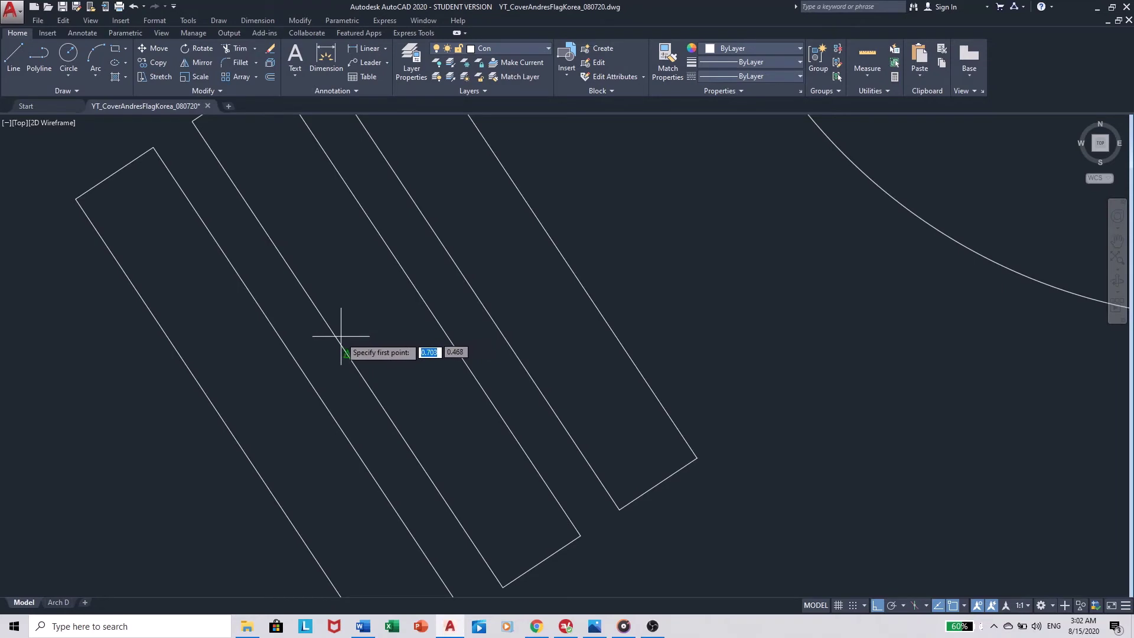
pyautogui.click(347, 354)
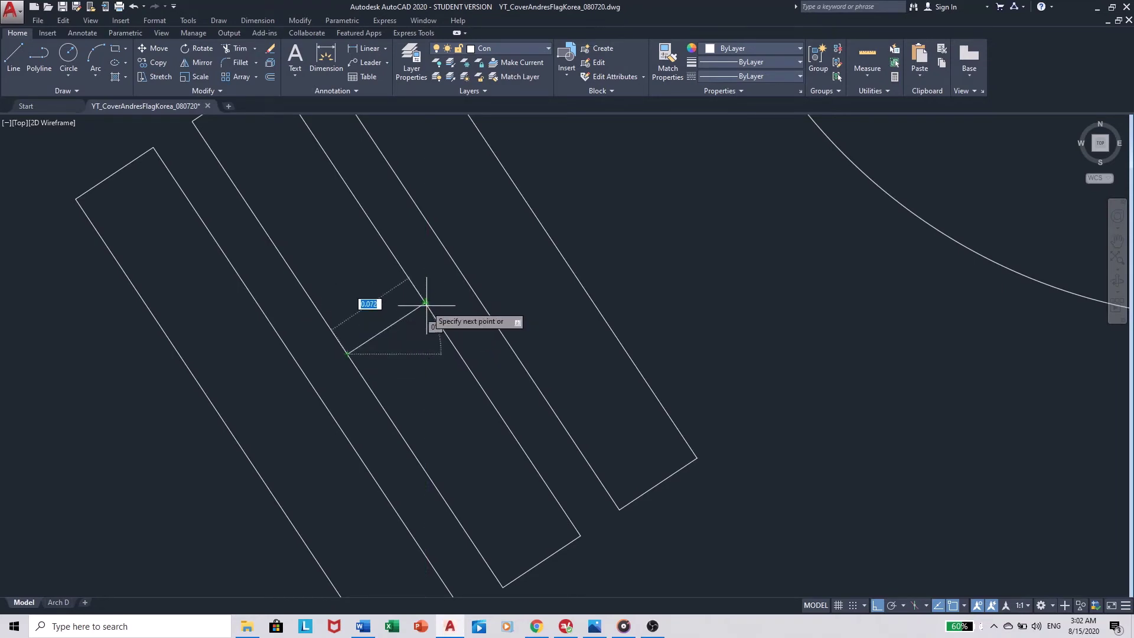
pyautogui.click(425, 302)
pyautogui.press('Return')
# Step: Offset the line across the middle bar by 1/48 to both sides
pyautogui.write('o')
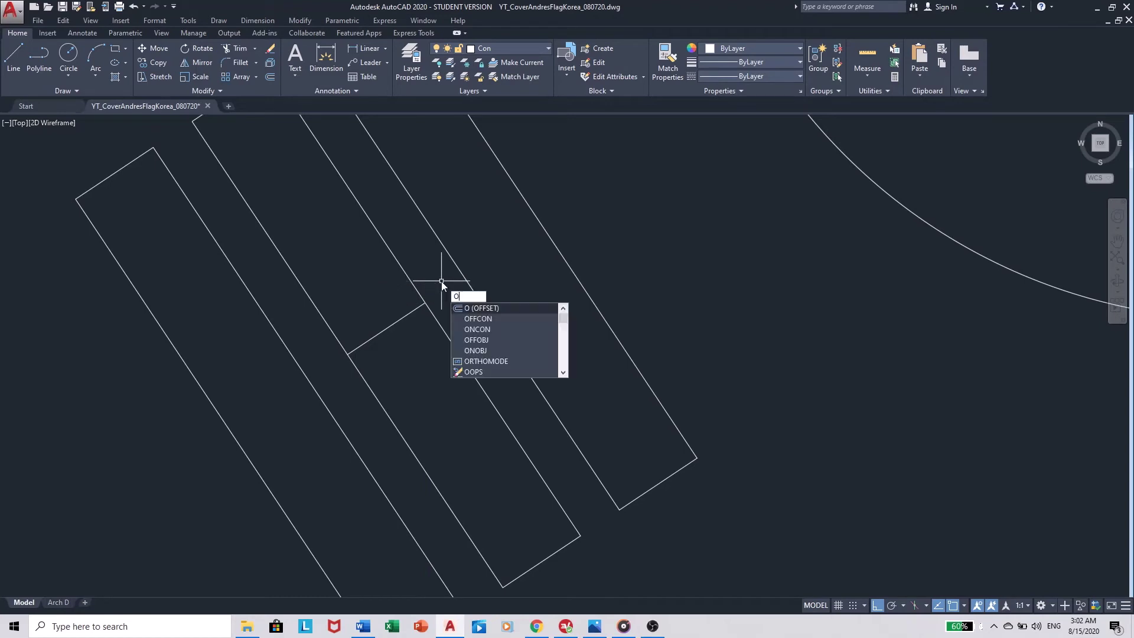
pyautogui.press('Return')
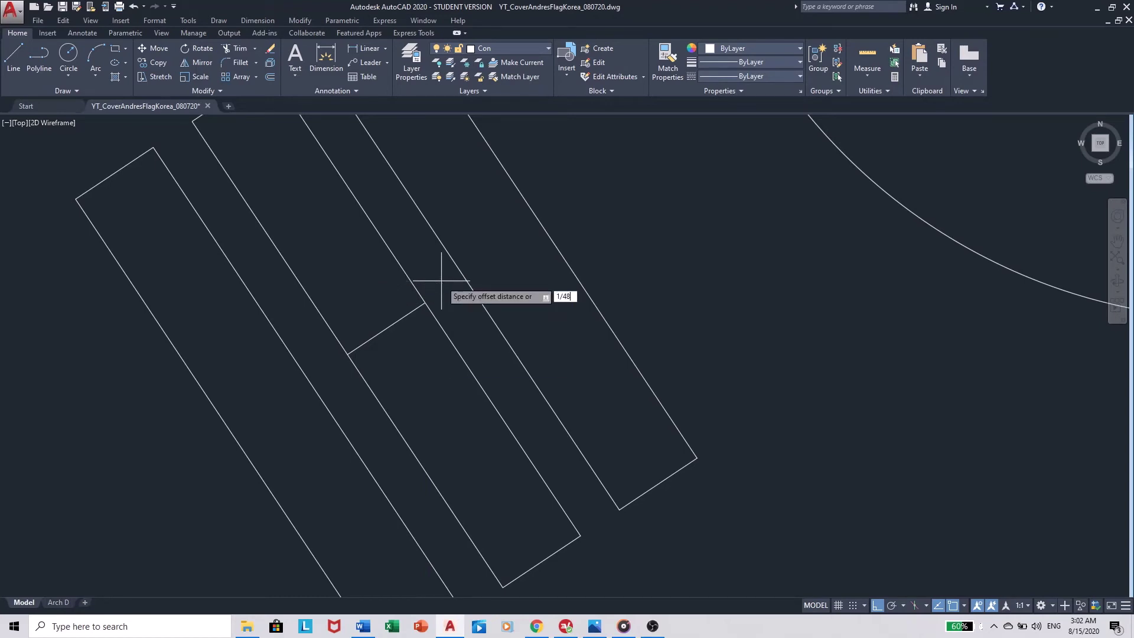
pyautogui.press('Return')
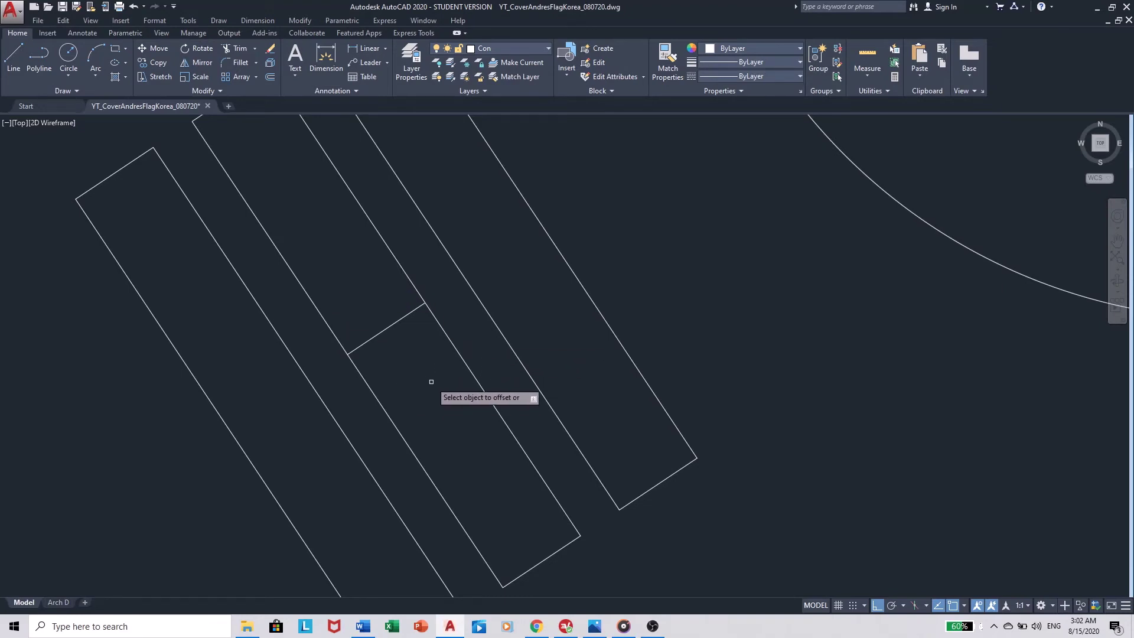
pyautogui.click(398, 319)
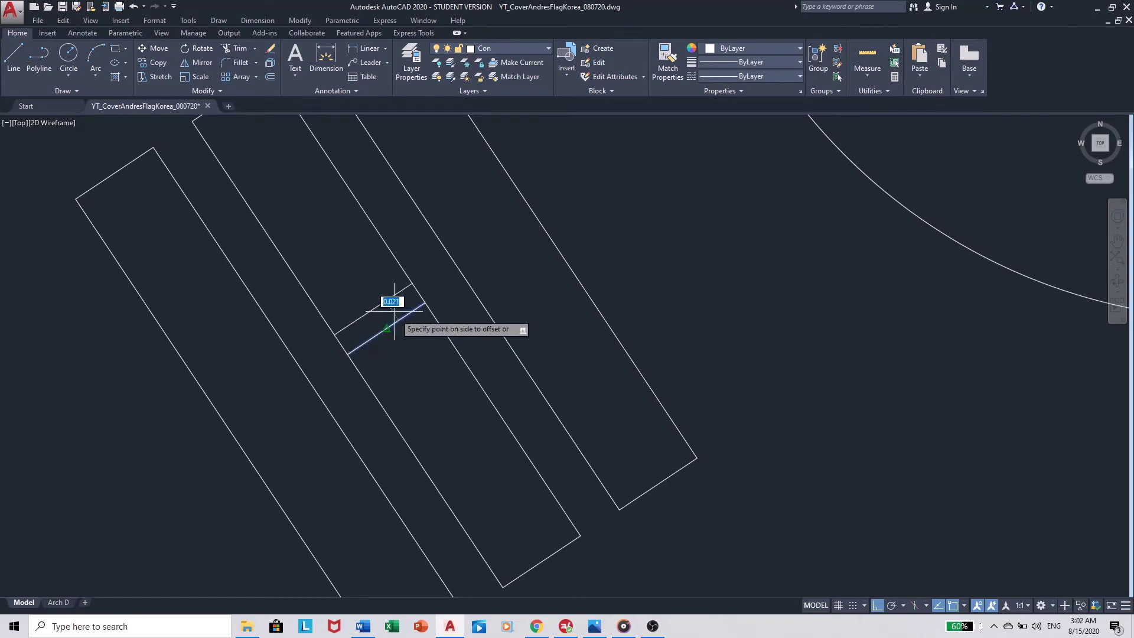
pyautogui.click(326, 254)
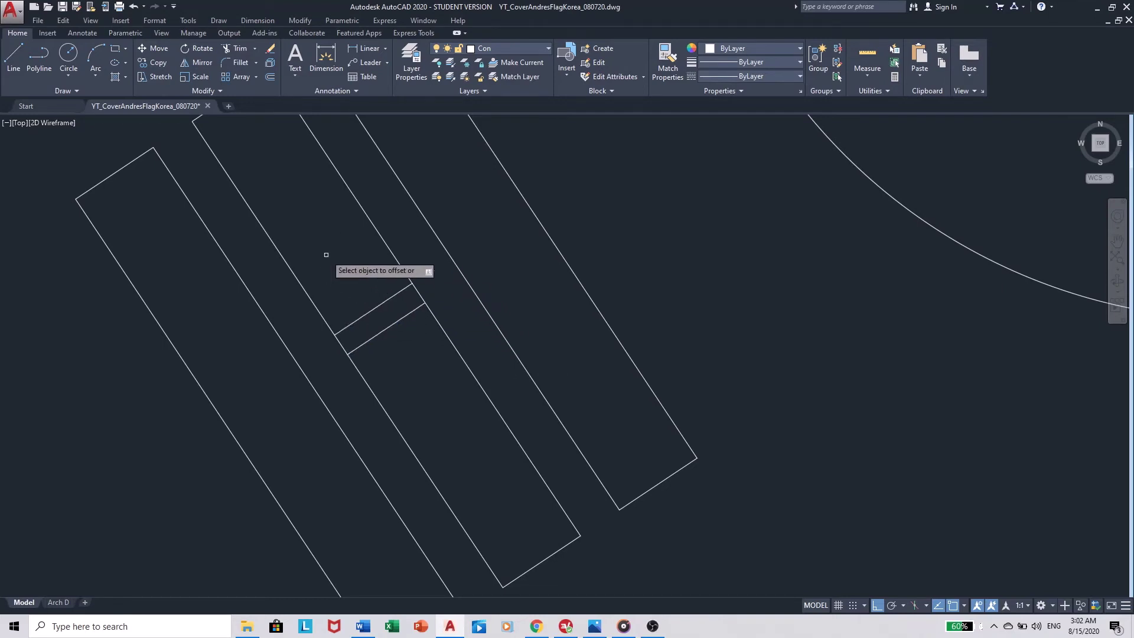
pyautogui.click(393, 324)
pyautogui.click(438, 394)
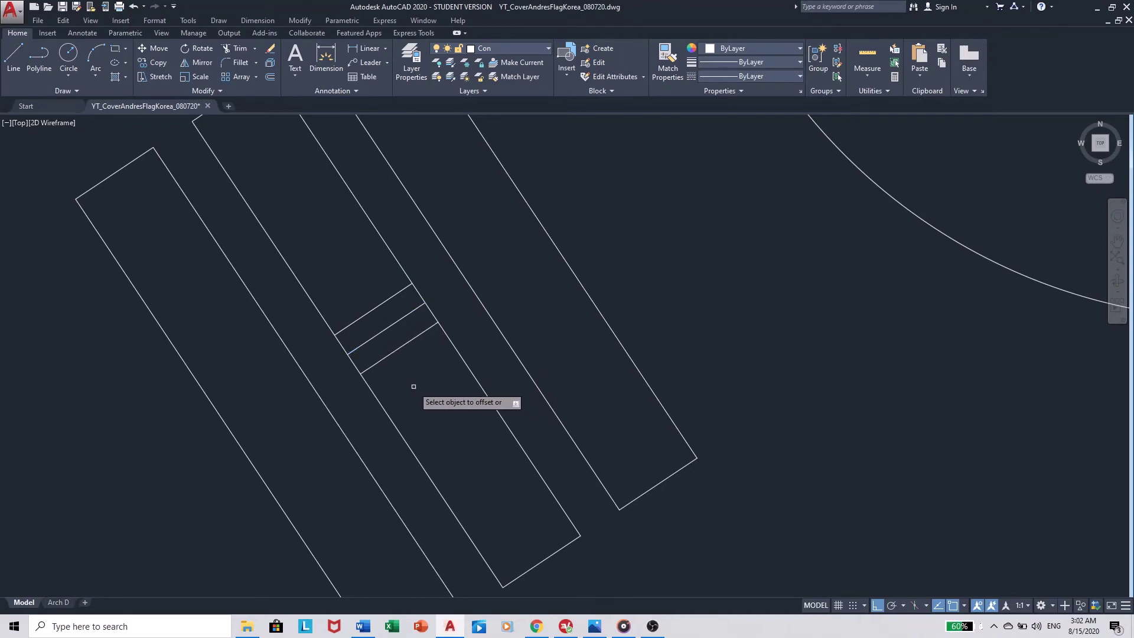
pyautogui.press('Escape')
pyautogui.moveTo(406, 392); pyautogui.dragTo(452, 415, button='middle')
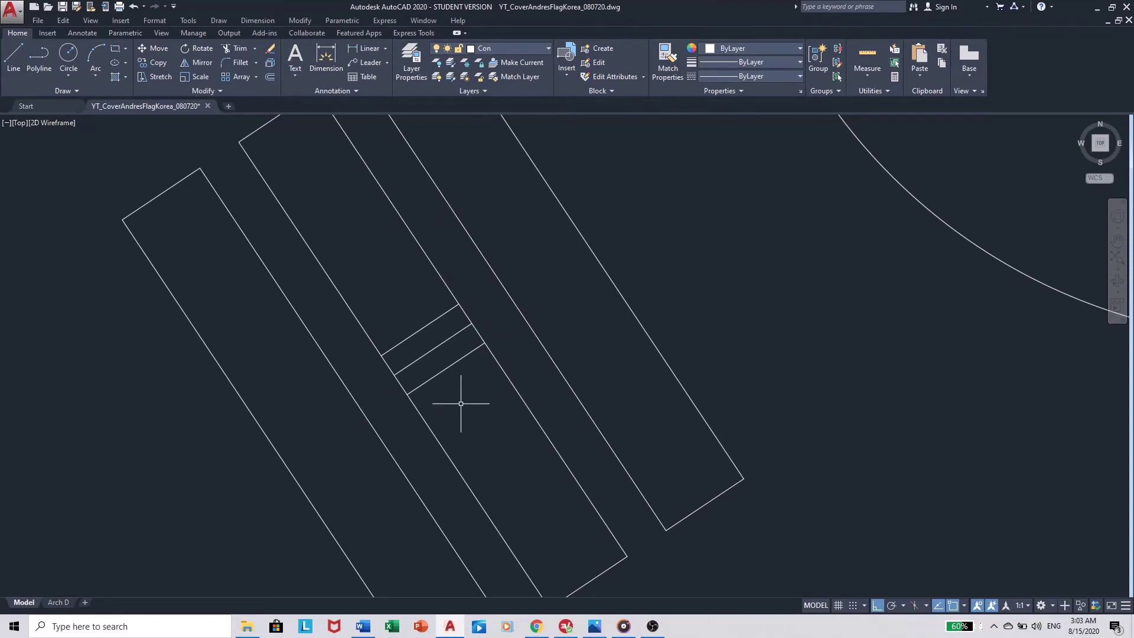
# Step: Trim the long sides of the lower-left trigram's middle bar between the two offset lines to split the bar
pyautogui.scroll(-6, 461, 404)
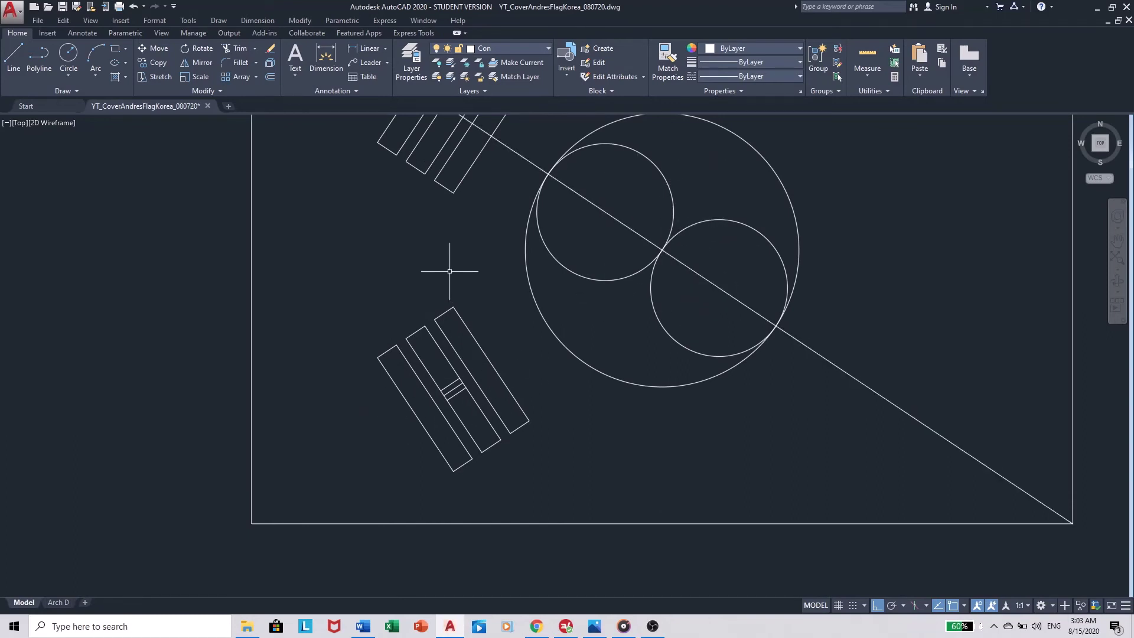
pyautogui.press('Return')
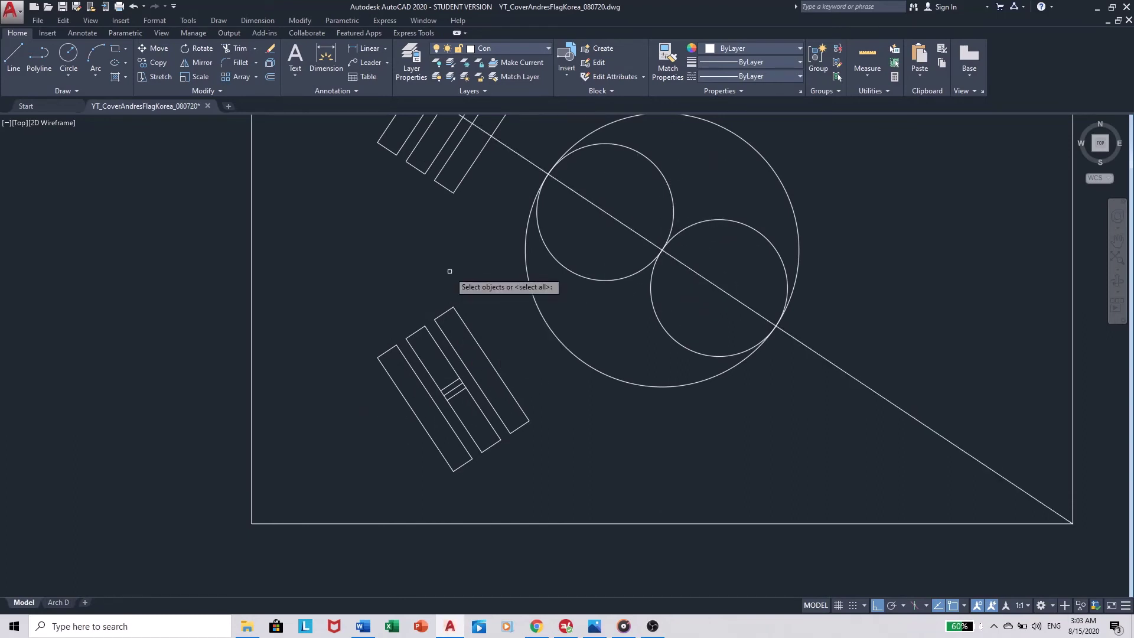
pyautogui.press('Return')
pyautogui.scroll(5, 442, 390)
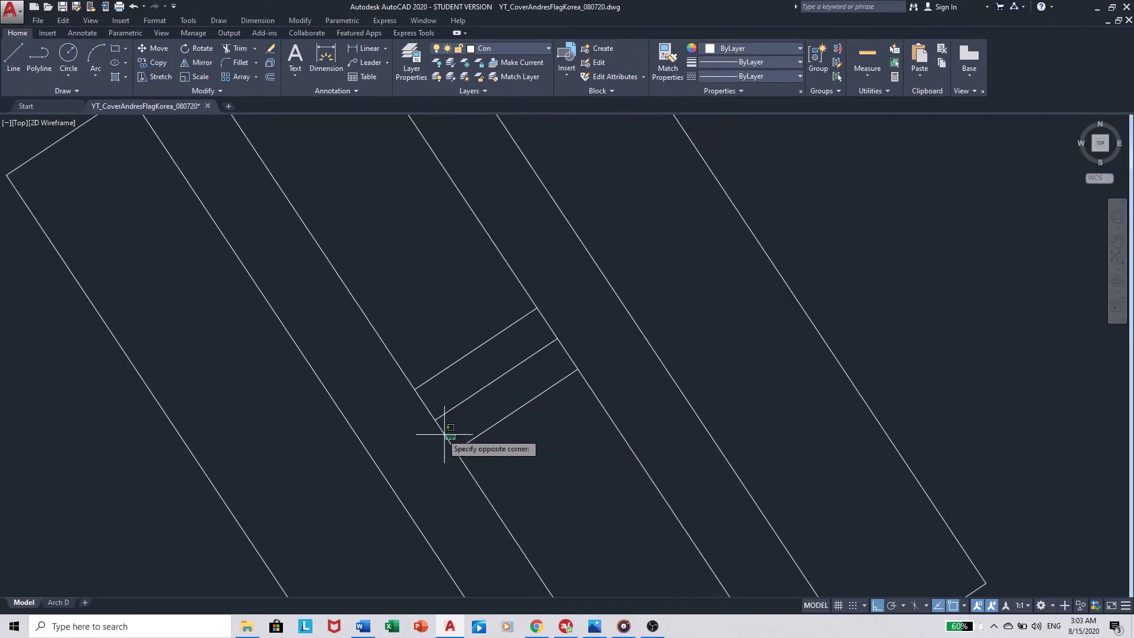
pyautogui.click(417, 396)
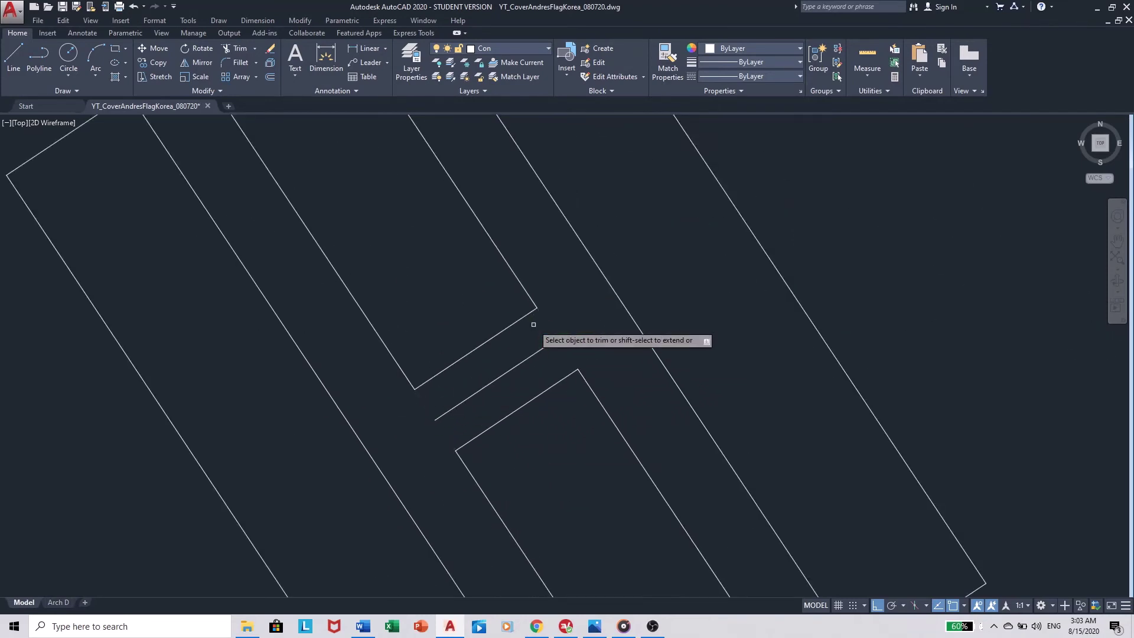
# Step: Trim the upper half of the left small circle and the lower half of the right one, leaving an S-curve inside the large circle
pyautogui.scroll(-5, 578, 361)
pyautogui.click(788, 145)
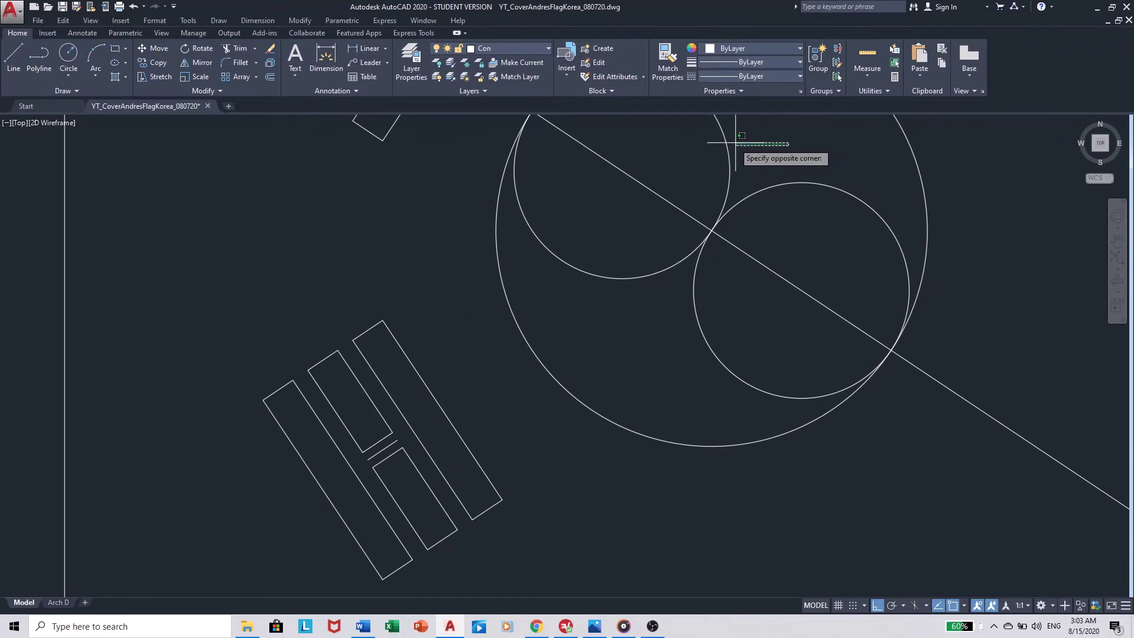
pyautogui.moveTo(734, 161); pyautogui.dragTo(582, 252, button='middle')
pyautogui.click(532, 175)
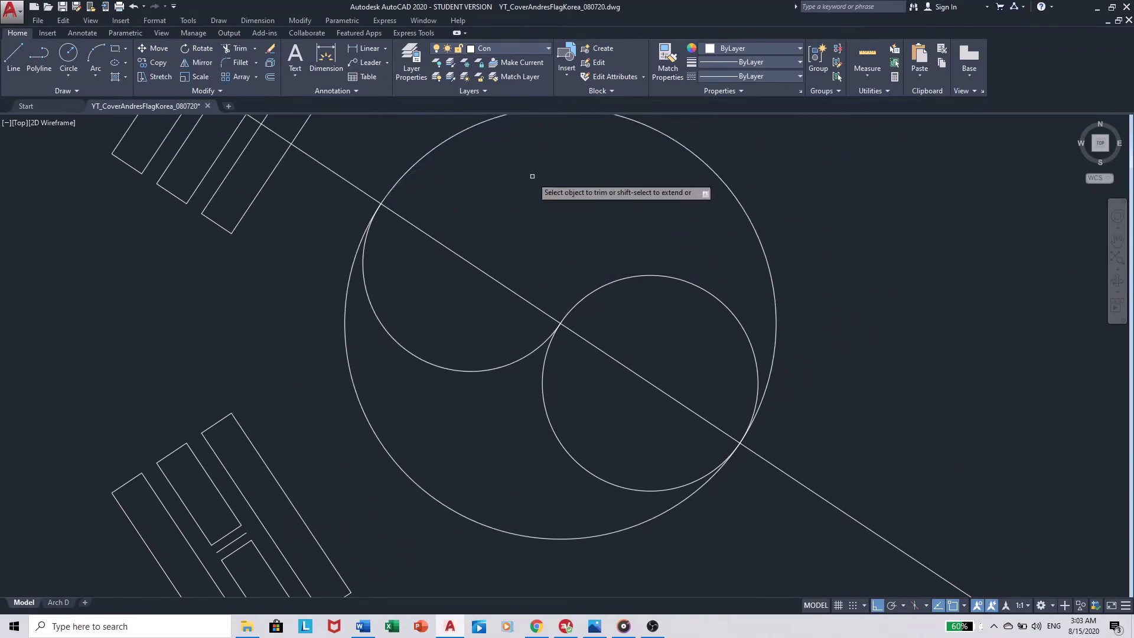
pyautogui.click(613, 459)
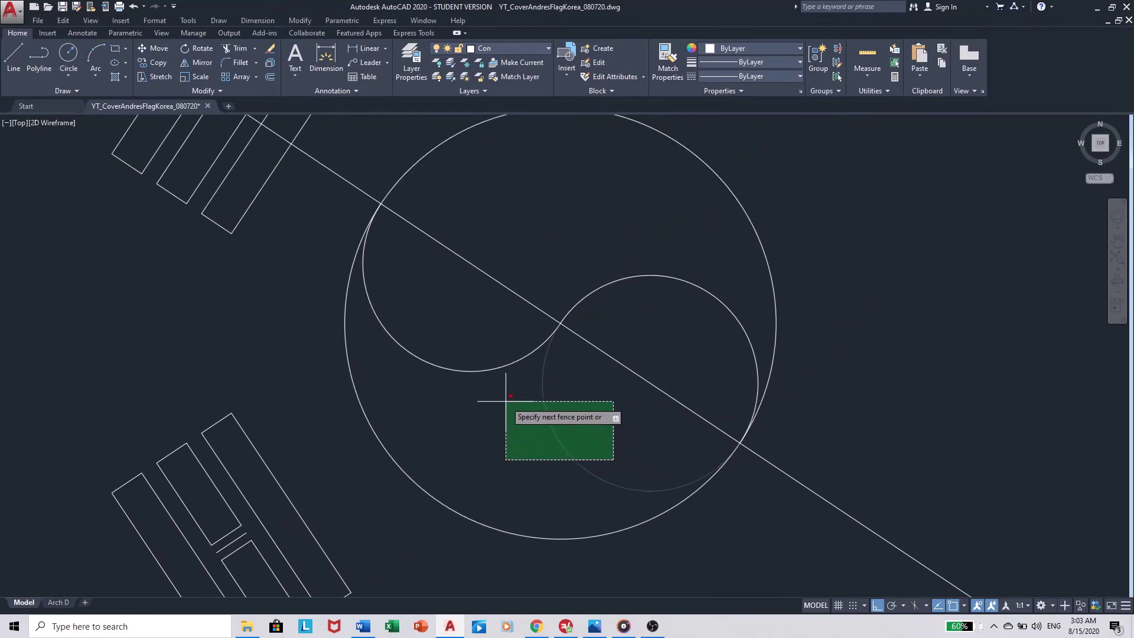
pyautogui.click(505, 401)
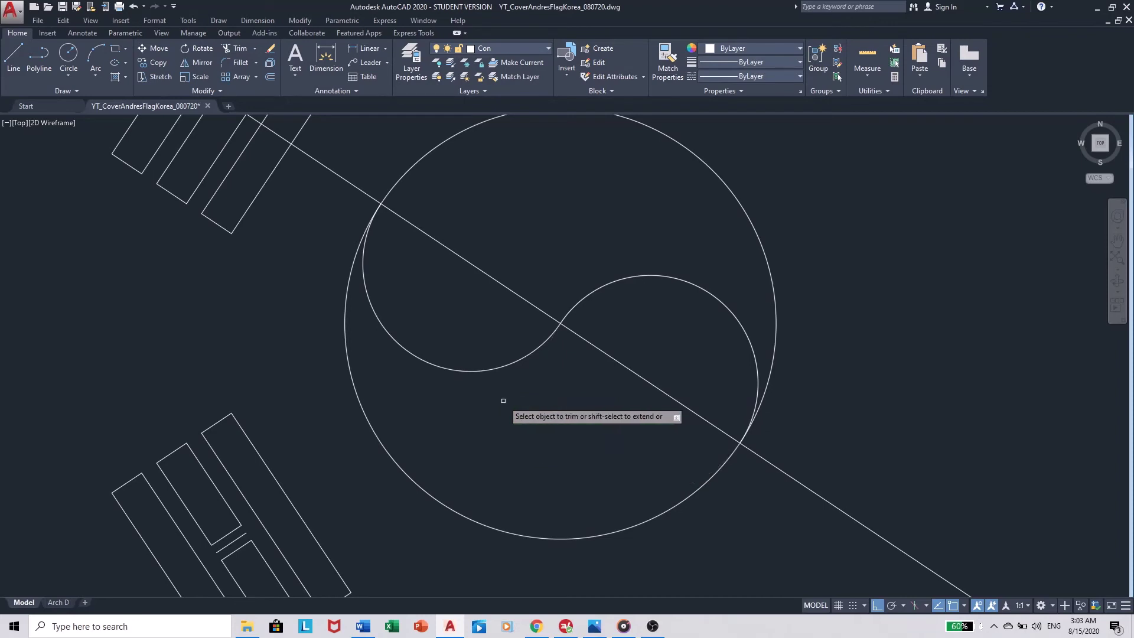
pyautogui.press('Escape')
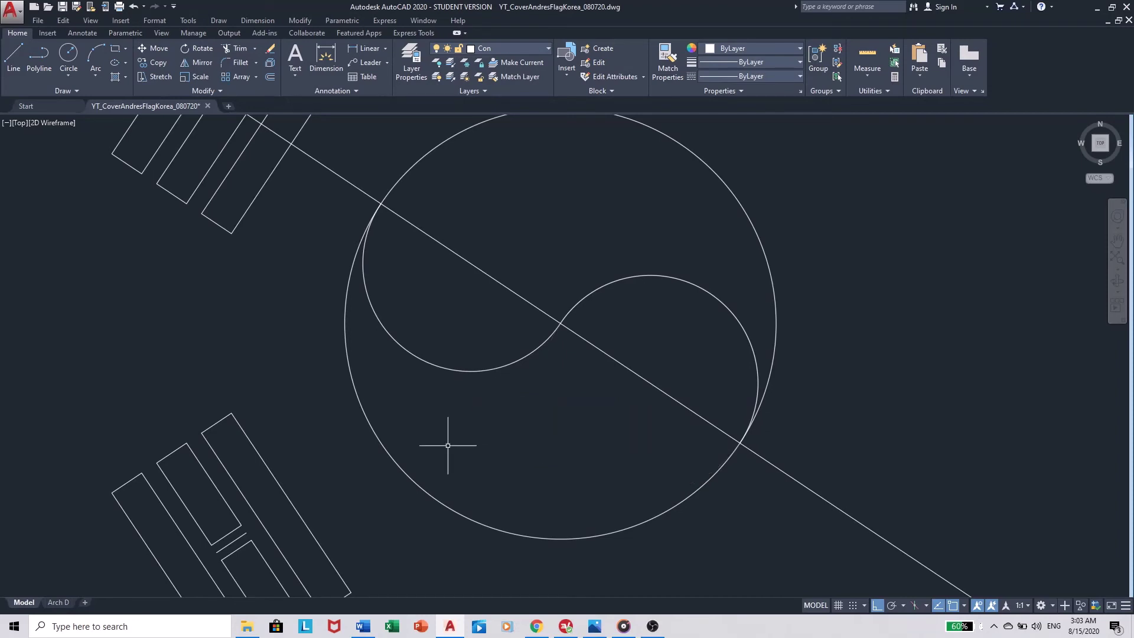
# Step: Delete the short line in the gap of the split bar and the diagonal line through the flag
pyautogui.click(238, 538)
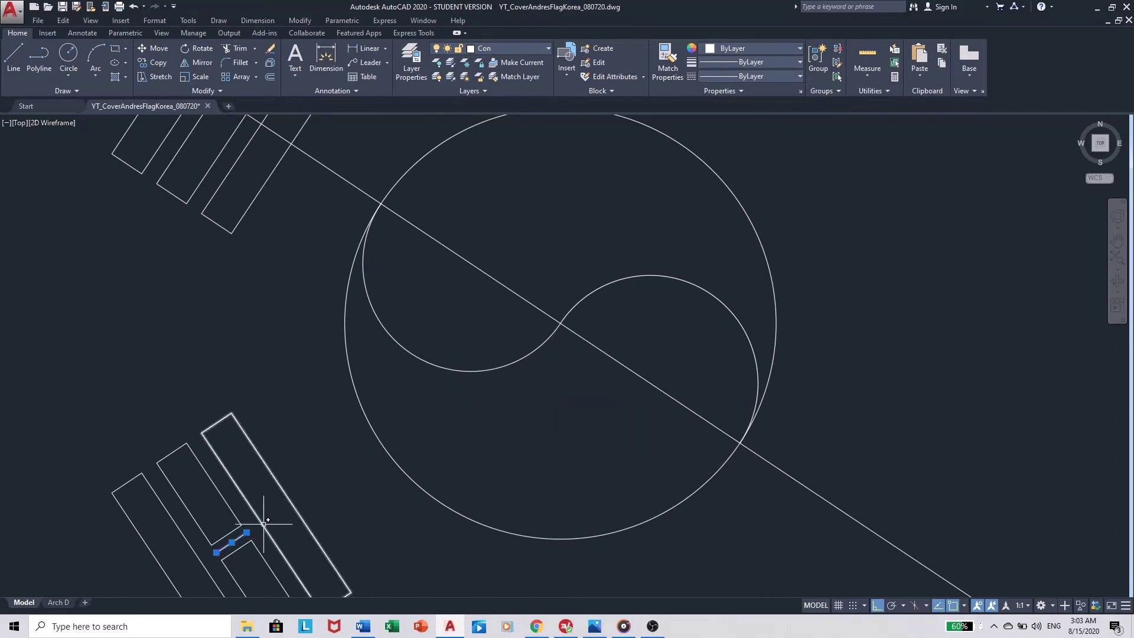
pyautogui.click(491, 278)
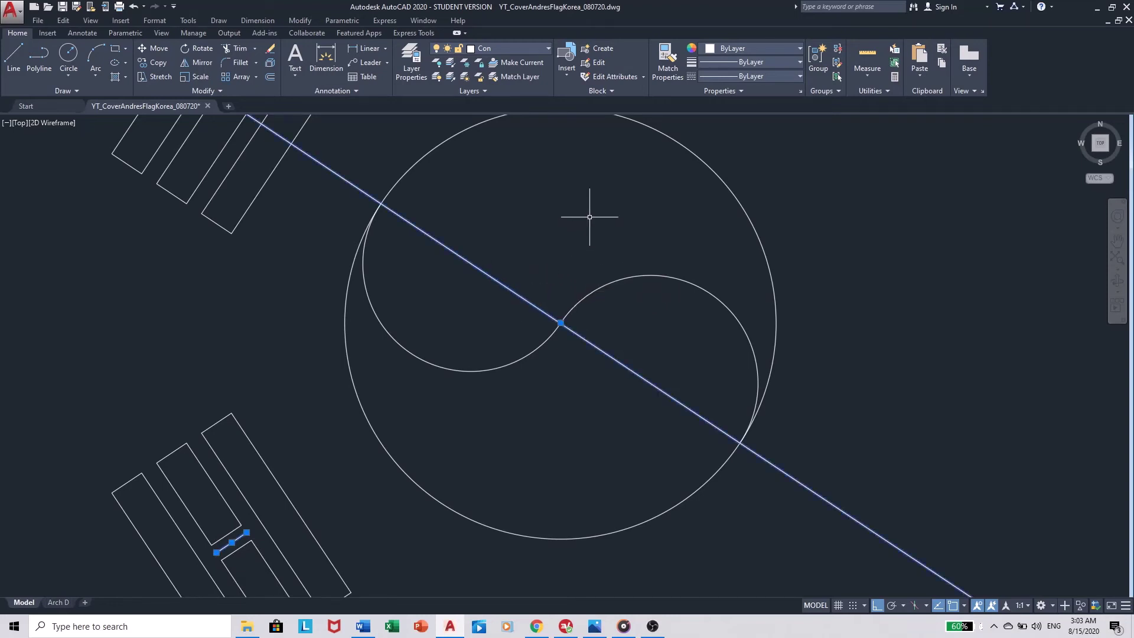
pyautogui.press('Delete')
# Step: Select everything in the drawing and join the connected segments with the Join command
pyautogui.scroll(-5, 589, 217)
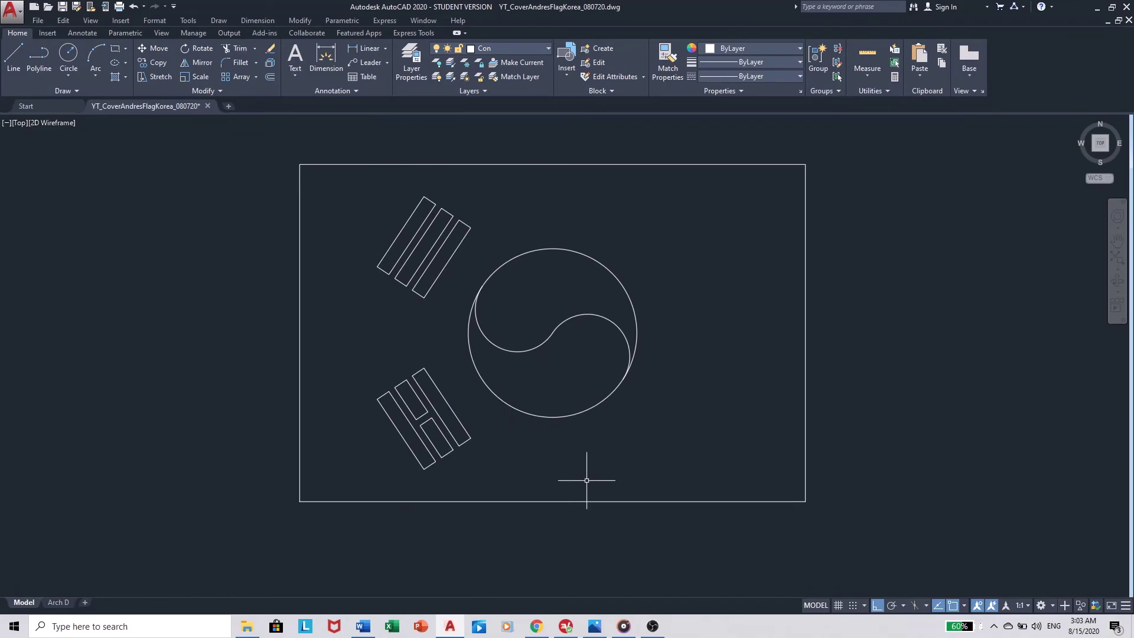
pyautogui.hotkey('ctrl', 'a')
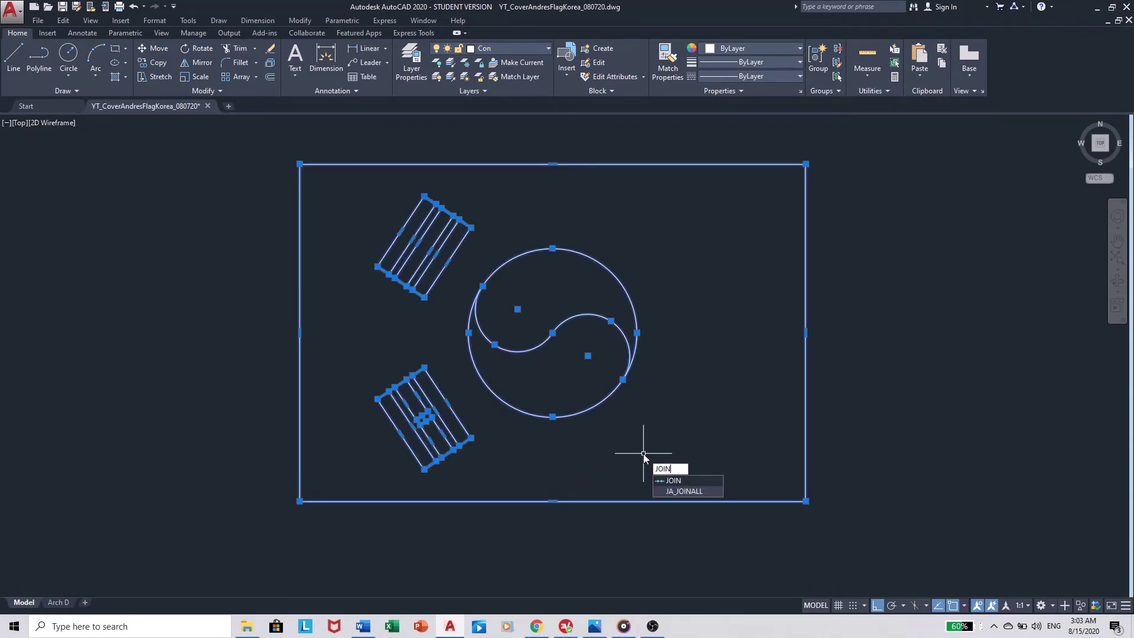
pyautogui.press('Return')
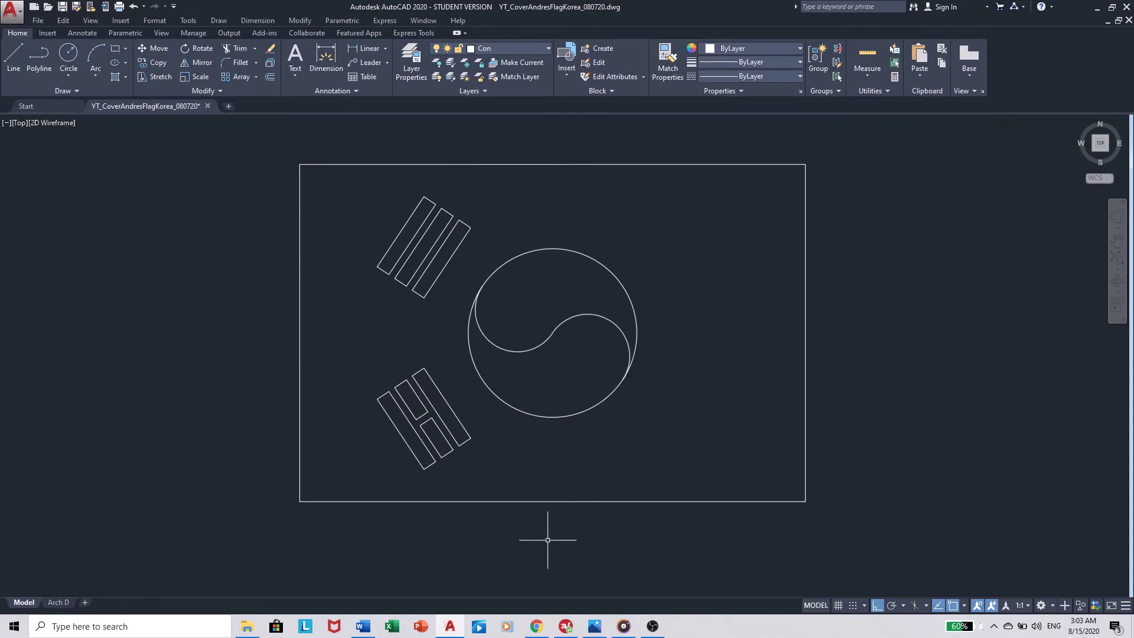
# Step: Mirror the middle bars of both left trigrams across the flag's vertical centre line, keeping the originals
pyautogui.click(408, 257)
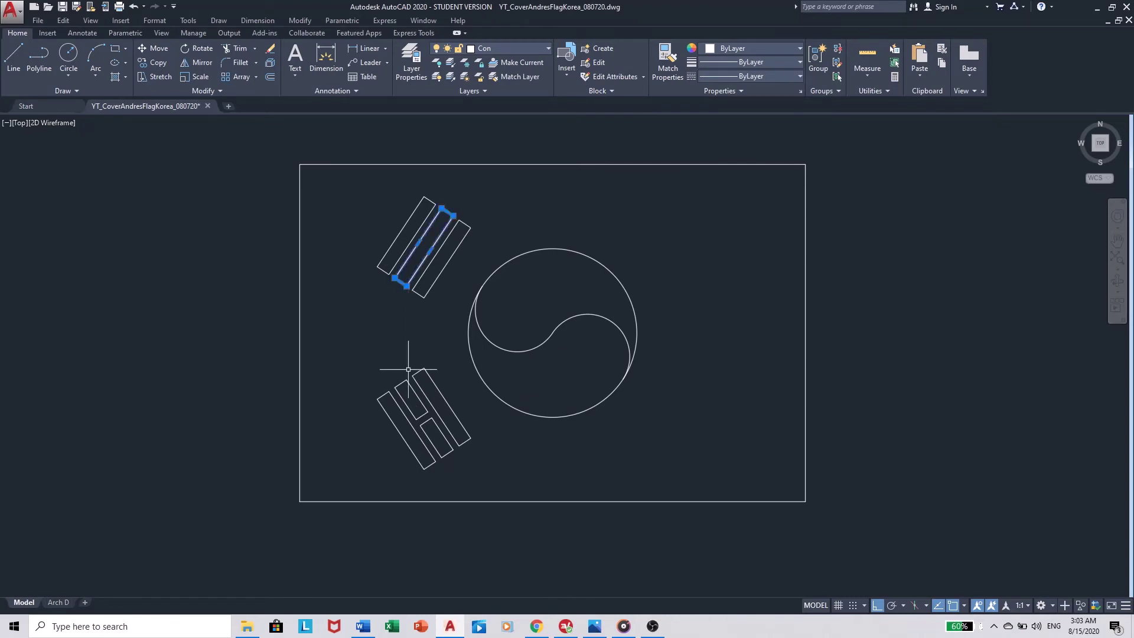
pyautogui.click(423, 405)
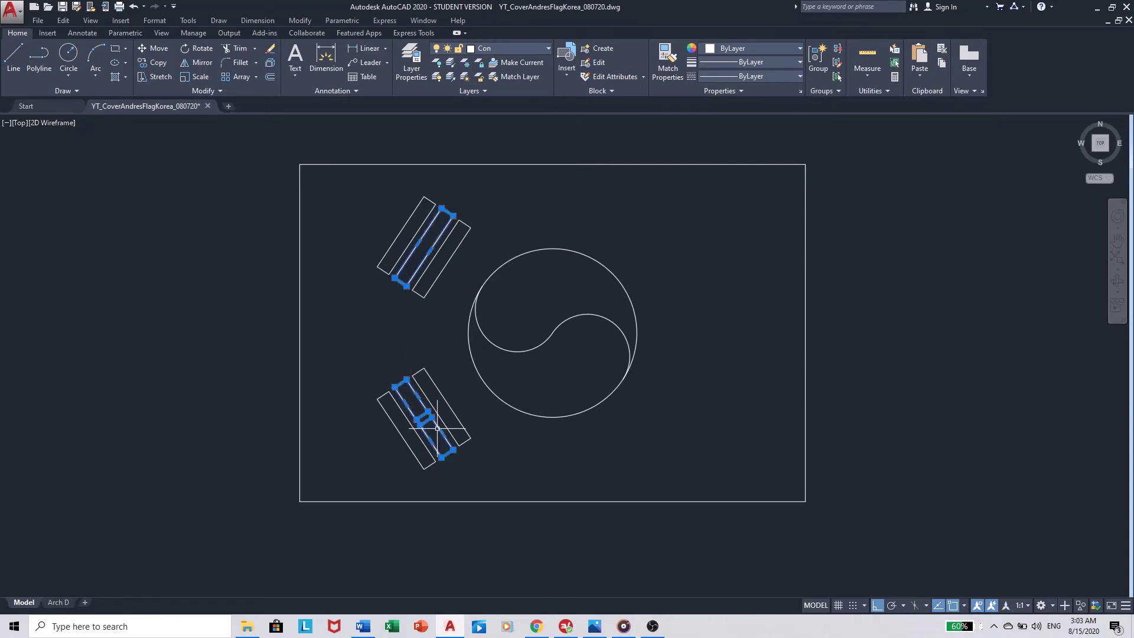
pyautogui.write('mi')
pyautogui.press('Return')
pyautogui.click(552, 502)
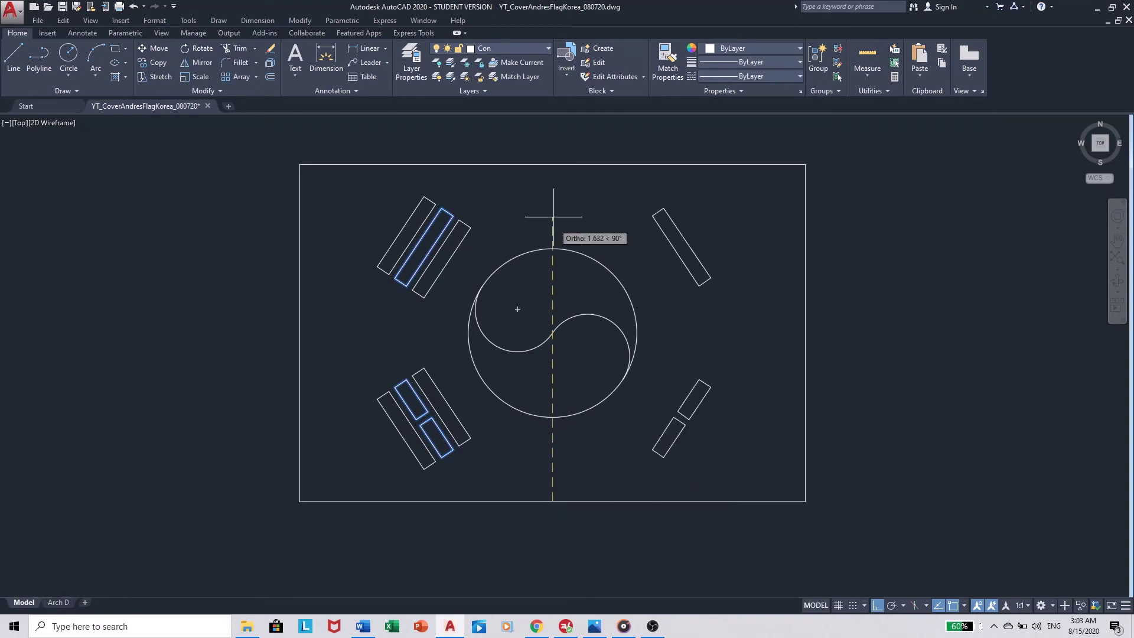
pyautogui.click(553, 165)
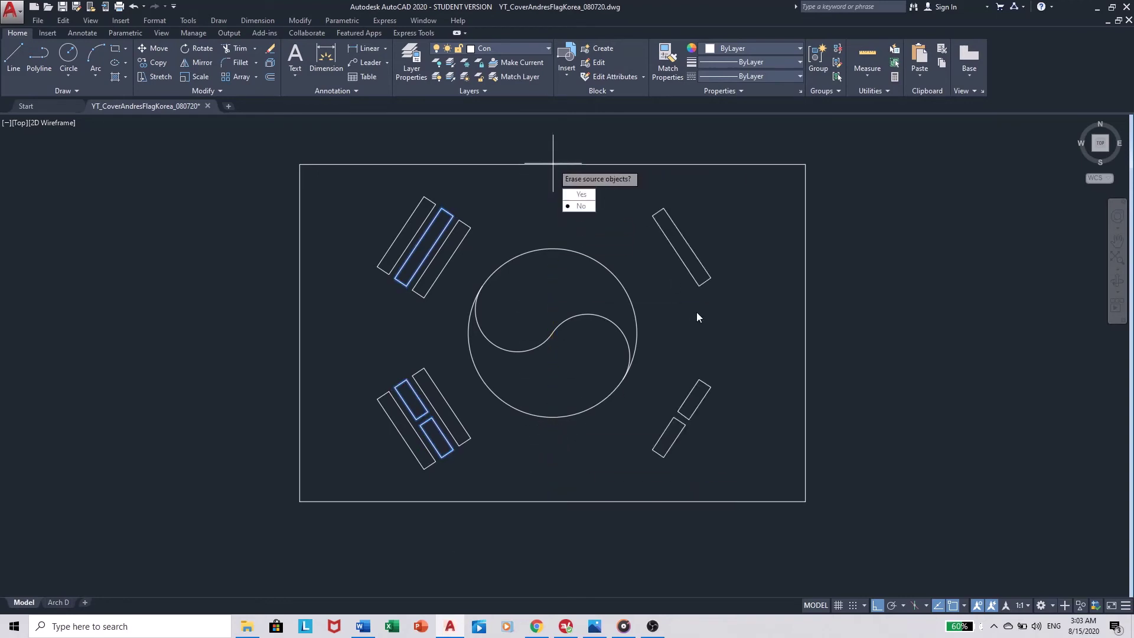
pyautogui.press('Return')
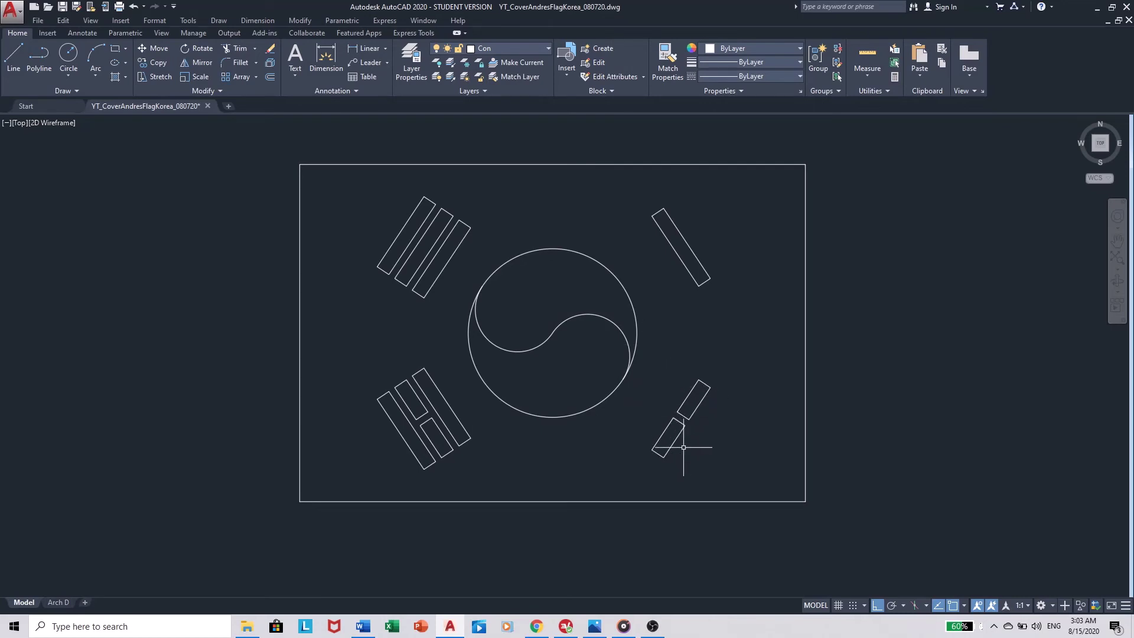
# Step: Copy the lower-right split bar to both sides of itself, taking the spacing from the matching corners of the upper-left trigram's bars
pyautogui.click(715, 448)
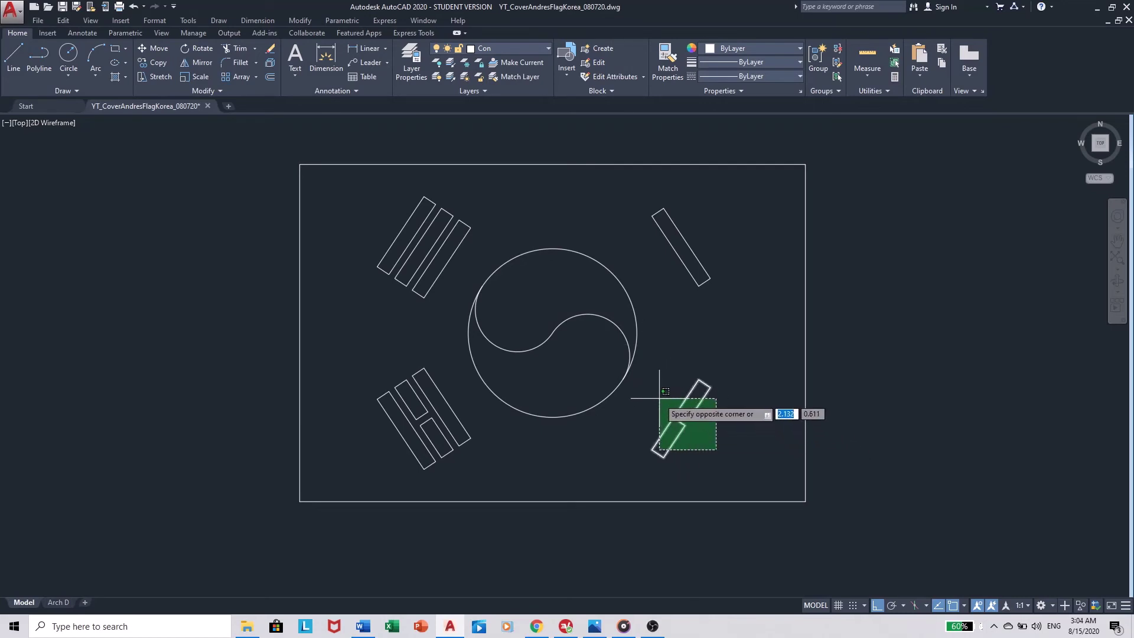
pyautogui.click(660, 399)
pyautogui.write('c')
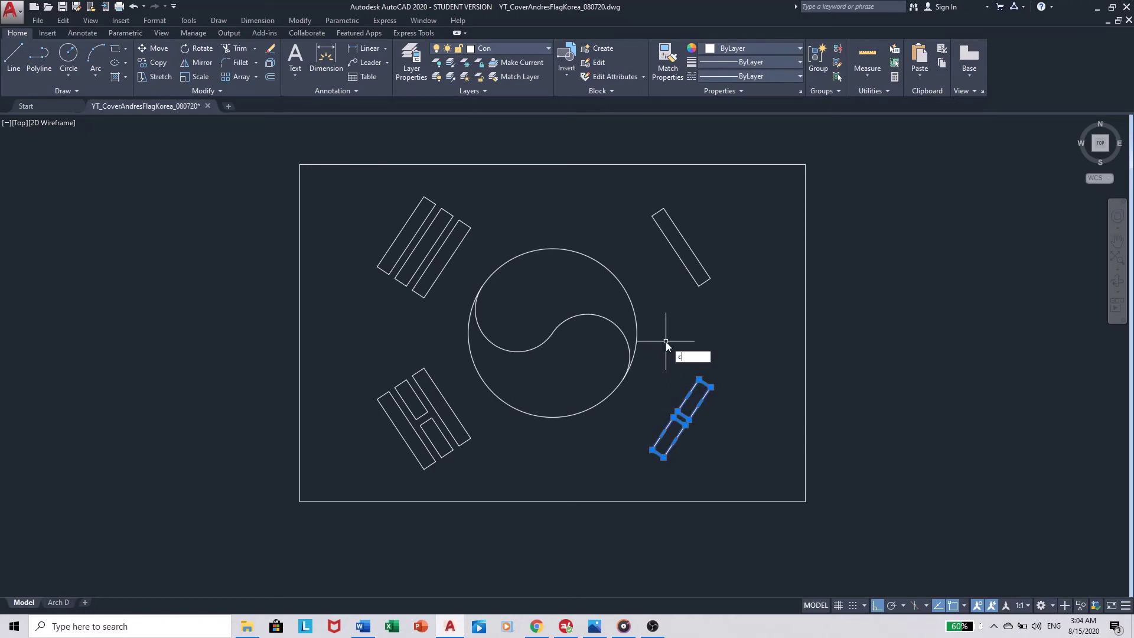
pyautogui.write('o')
pyautogui.press('Return')
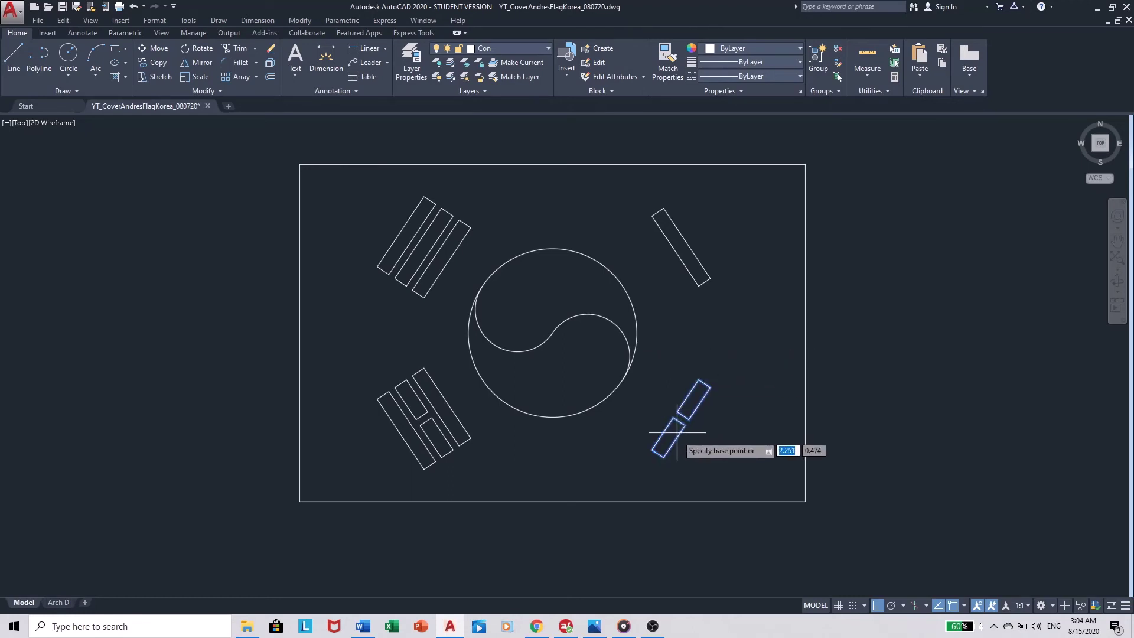
pyautogui.scroll(5, 413, 241)
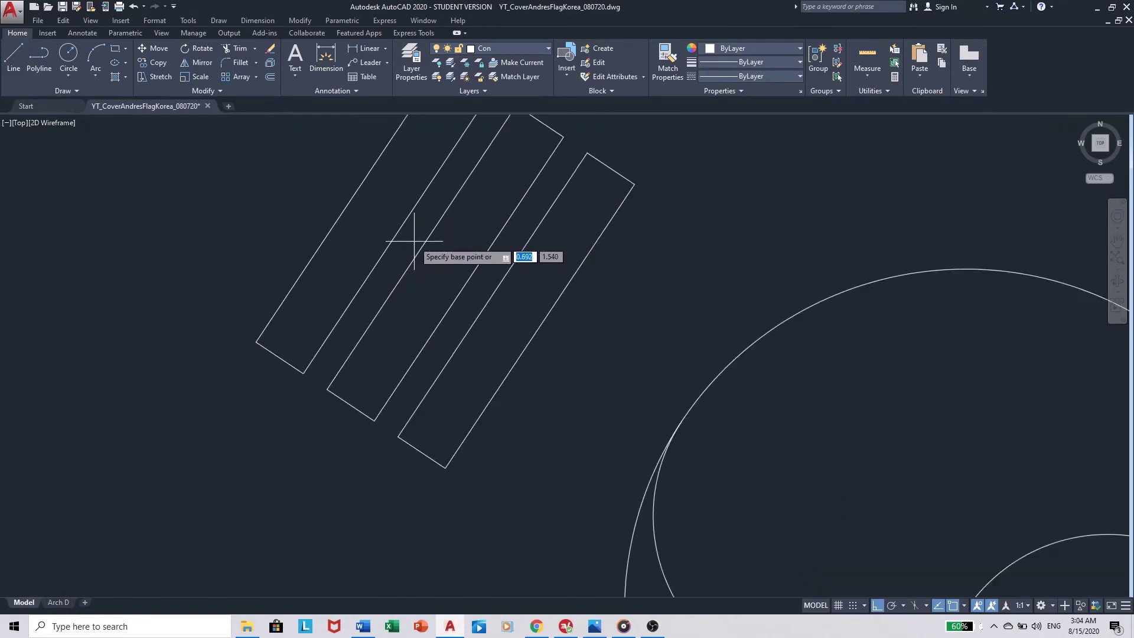
pyautogui.scroll(4, 414, 241)
pyautogui.moveTo(446, 383); pyautogui.dragTo(607, 170, button='middle')
pyautogui.moveTo(546, 441); pyautogui.dragTo(528, 355, button='middle')
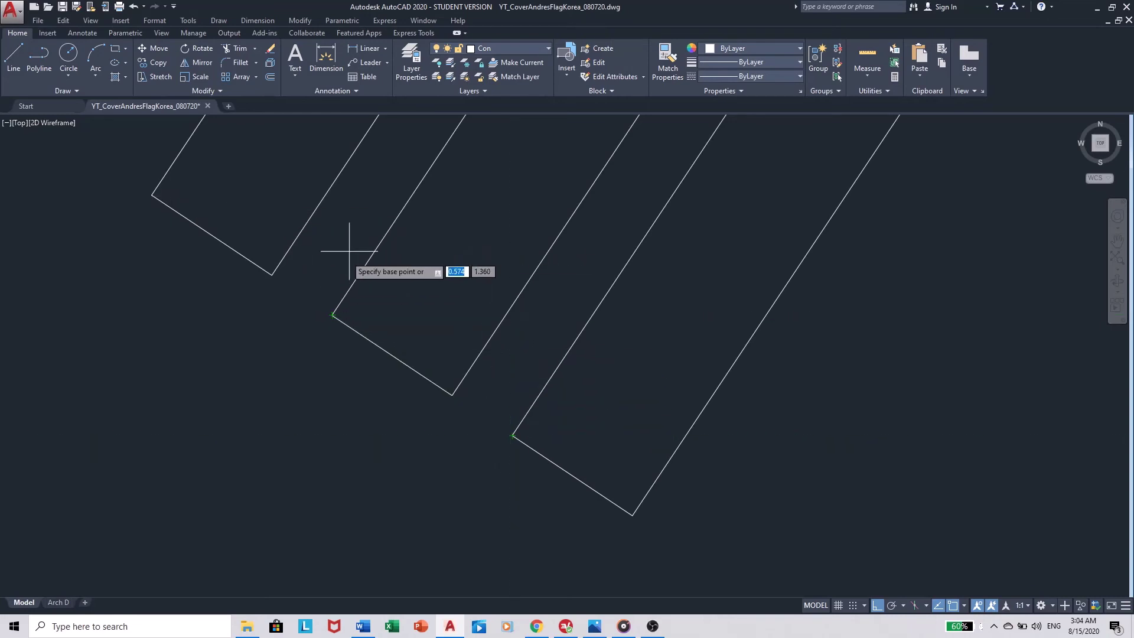
pyautogui.scroll(-5, 443, 304)
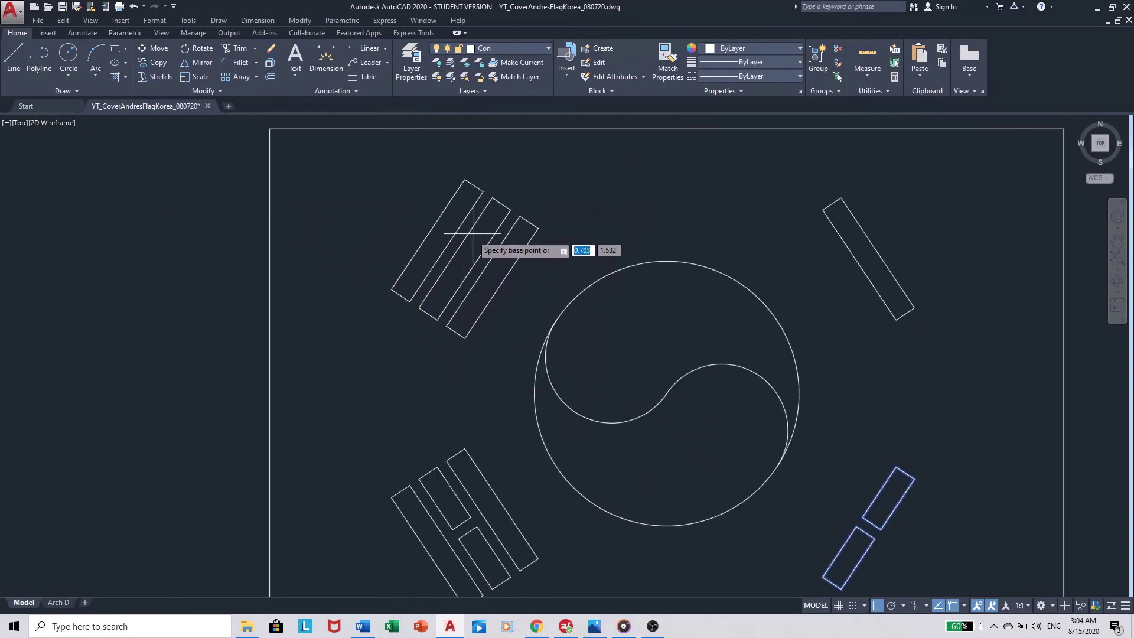
pyautogui.scroll(8, 414, 302)
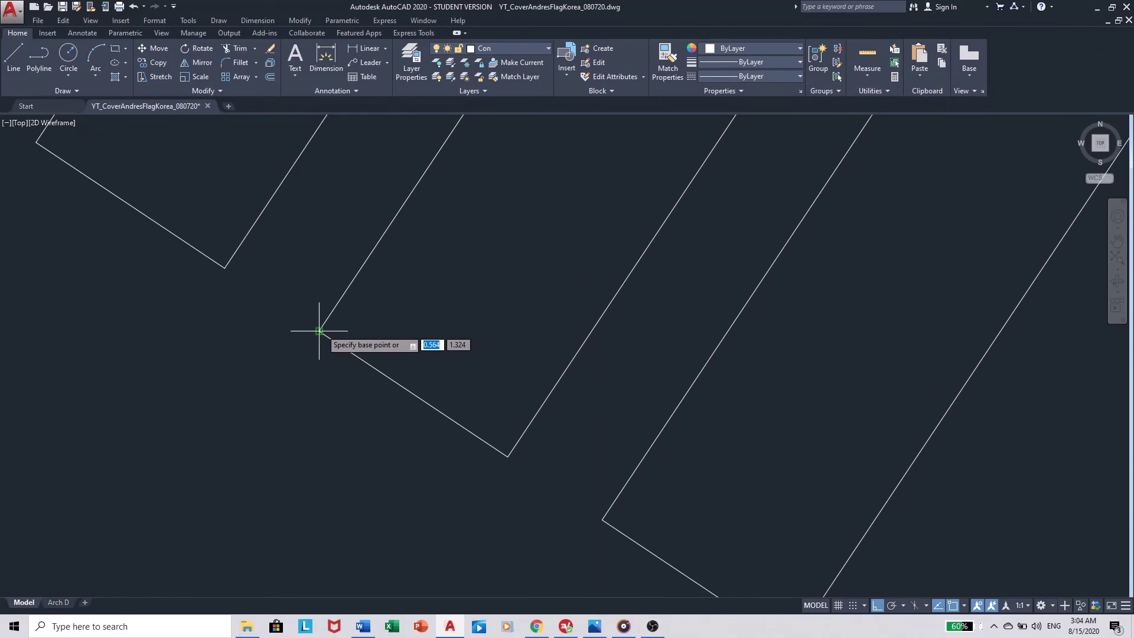
pyautogui.click(319, 331)
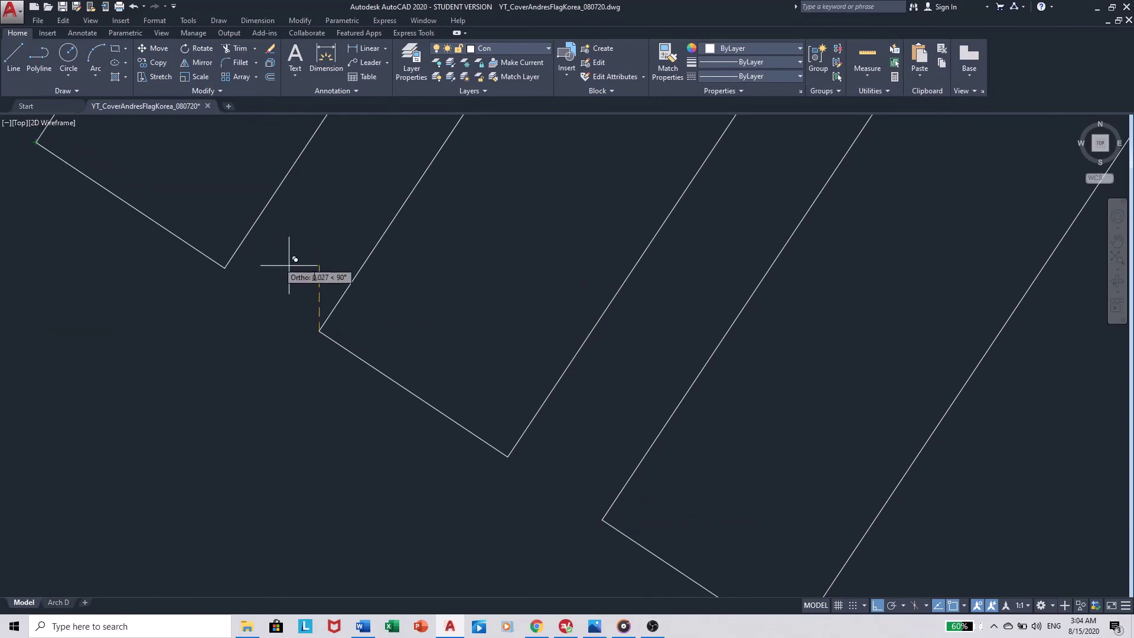
pyautogui.scroll(-6, 443, 301)
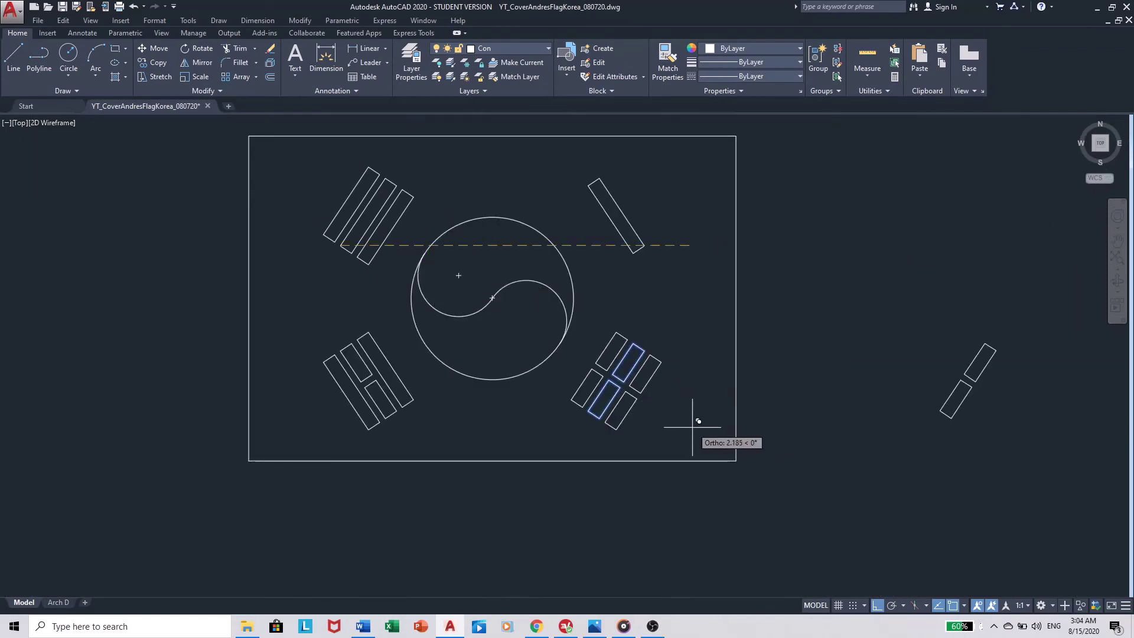
pyautogui.press('Escape')
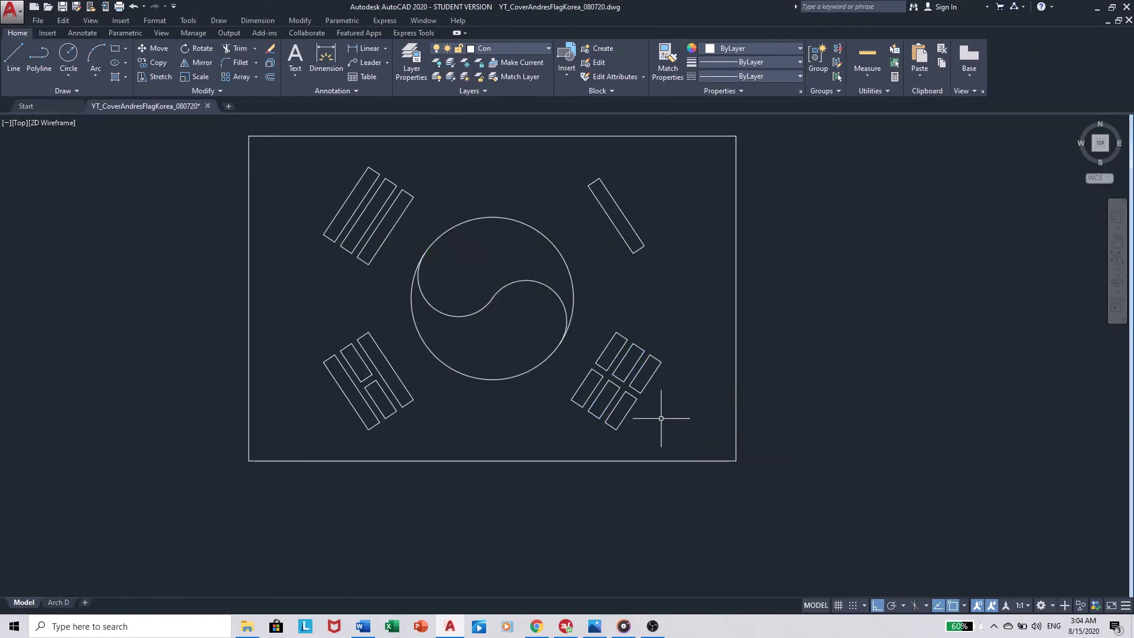
# Step: Mirror the four outer bar pieces of the lower-right trigram across the flag's horizontal centre line, keeping the originals
pyautogui.moveTo(428, 378); pyautogui.dragTo(433, 434, button='middle')
pyautogui.moveTo(514, 411); pyautogui.dragTo(543, 364, button='middle')
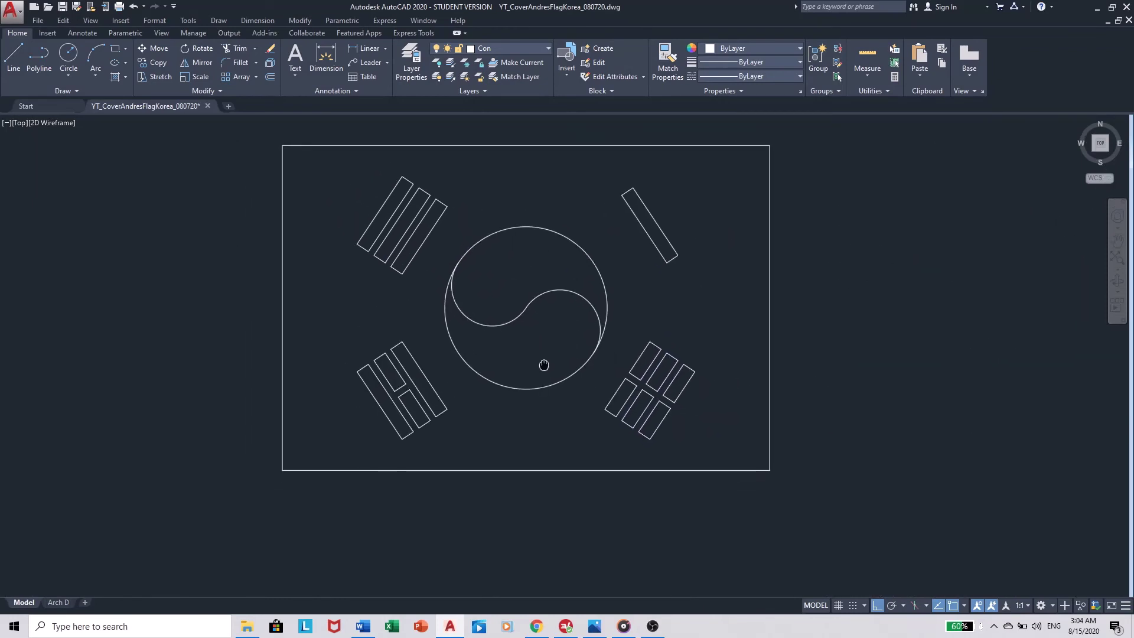
pyautogui.scroll(5, 679, 426)
pyautogui.moveTo(661, 428)
pyautogui.mouseDown()
pyautogui.moveTo(633, 392)
pyautogui.moveTo(545, 348)
pyautogui.mouseUp()
pyautogui.moveTo(494, 319); pyautogui.dragTo(455, 265)
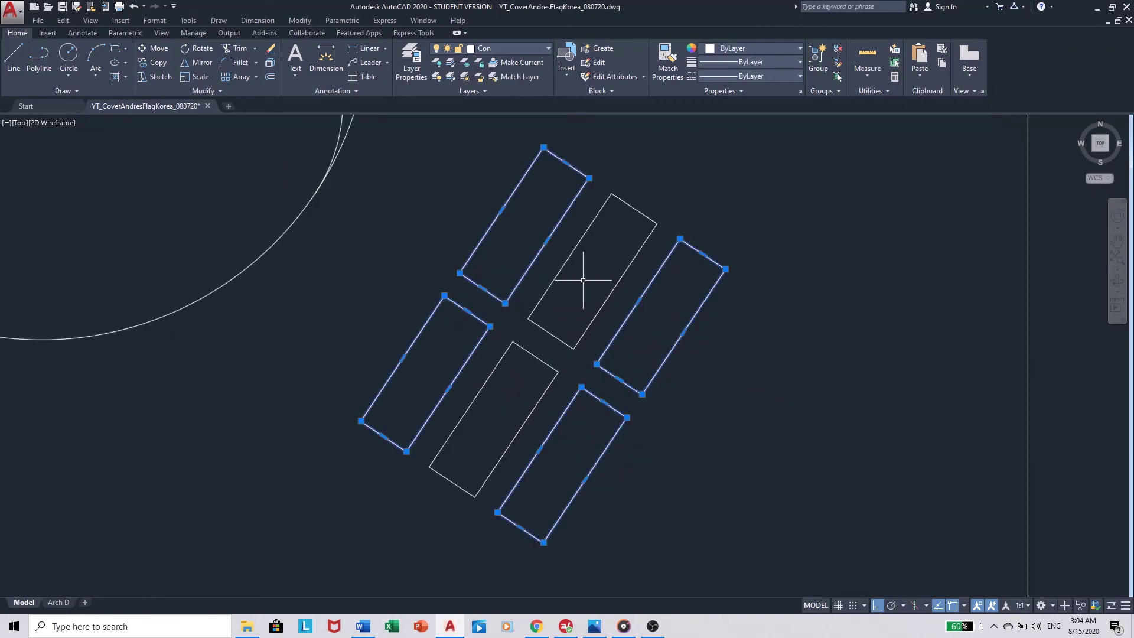
pyautogui.press('Return')
pyautogui.scroll(-6, 583, 280)
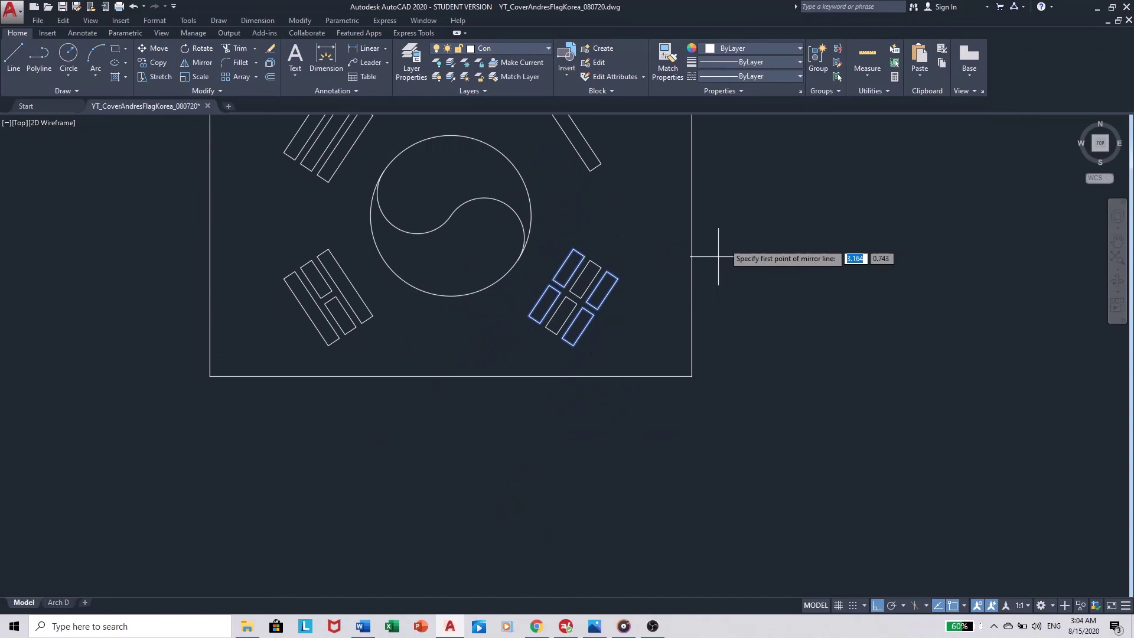
pyautogui.click(693, 214)
pyautogui.click(620, 212)
pyautogui.moveTo(620, 212); pyautogui.dragTo(669, 310, button='middle')
pyautogui.press('Return')
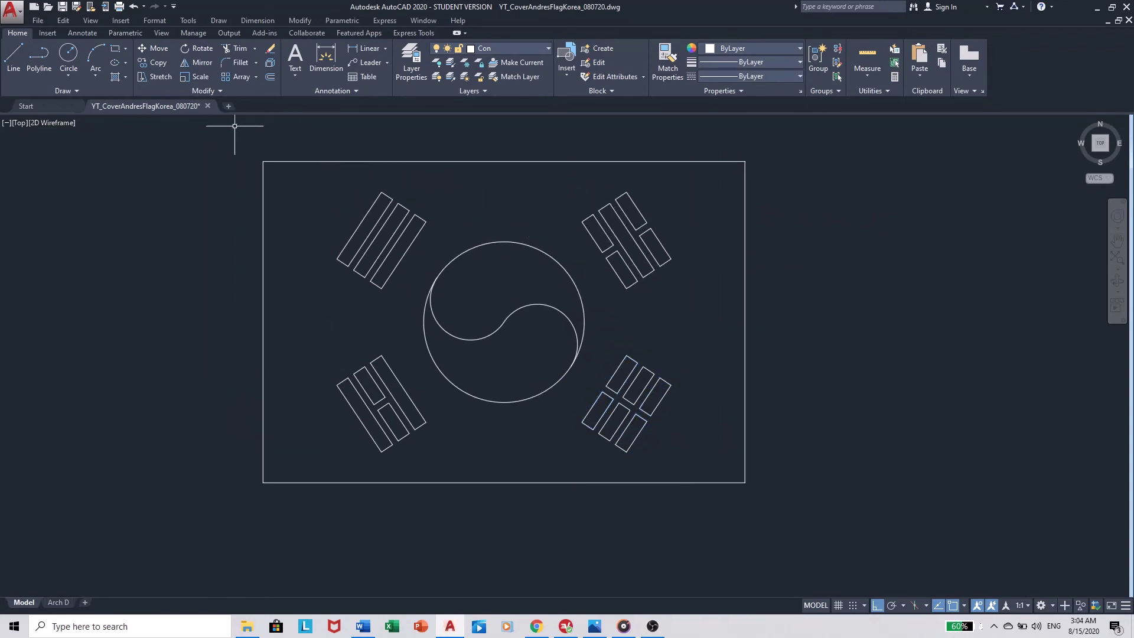
# Step: Make the Hat layer the current layer
pyautogui.moveTo(501, 278); pyautogui.dragTo(544, 299, button='middle')
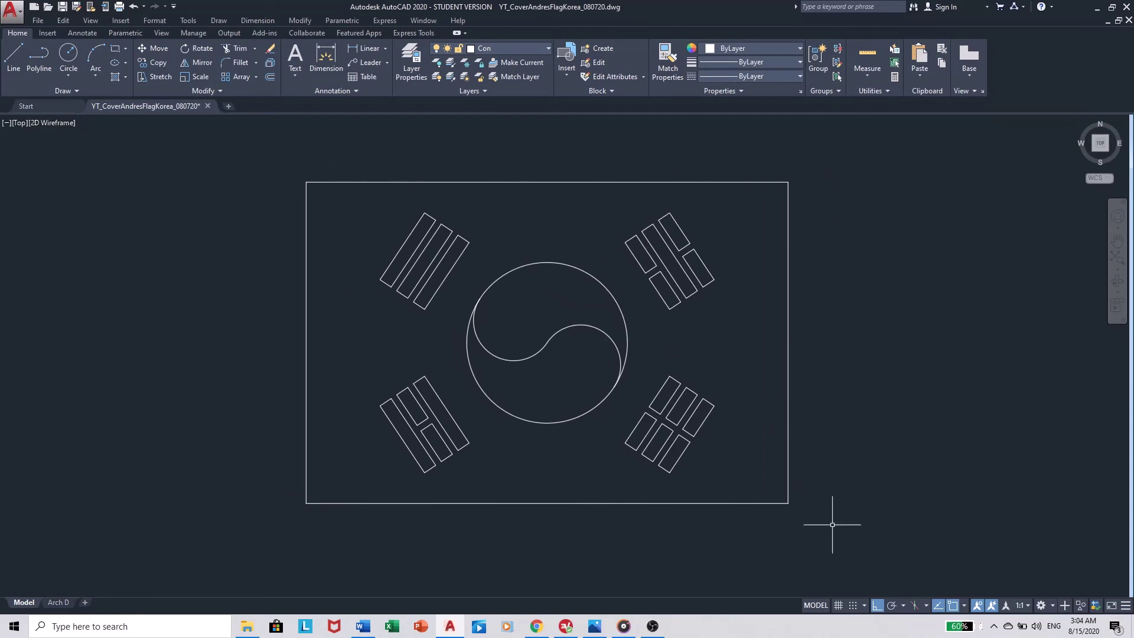
pyautogui.click(535, 47)
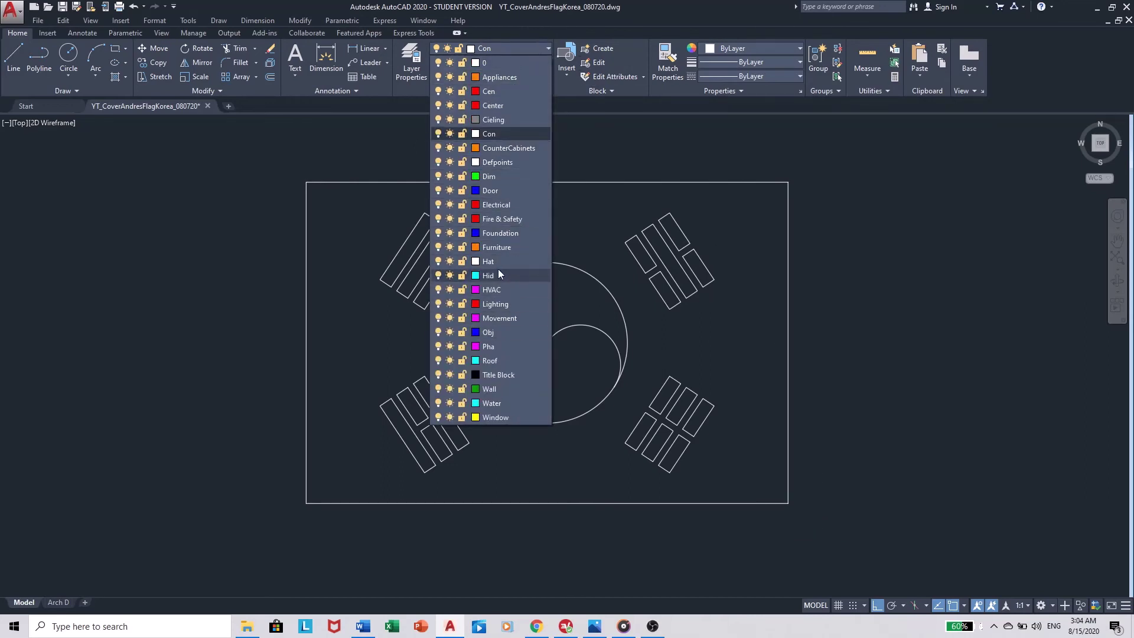
pyautogui.click(512, 261)
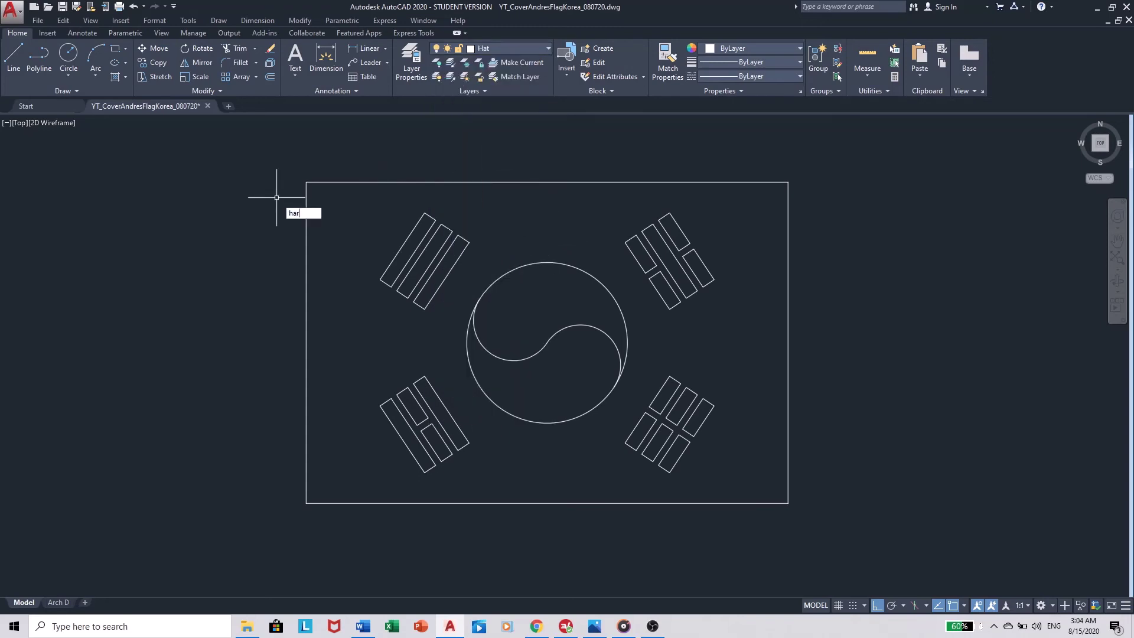
# Step: Fill the three bars of the upper-left trigram with a solid black hatch, colour 0,0,0
pyautogui.write('harch')
pyautogui.press('BackSpace')
pyautogui.press('BackSpace')
pyautogui.press('BackSpace')
pyautogui.write('thc')
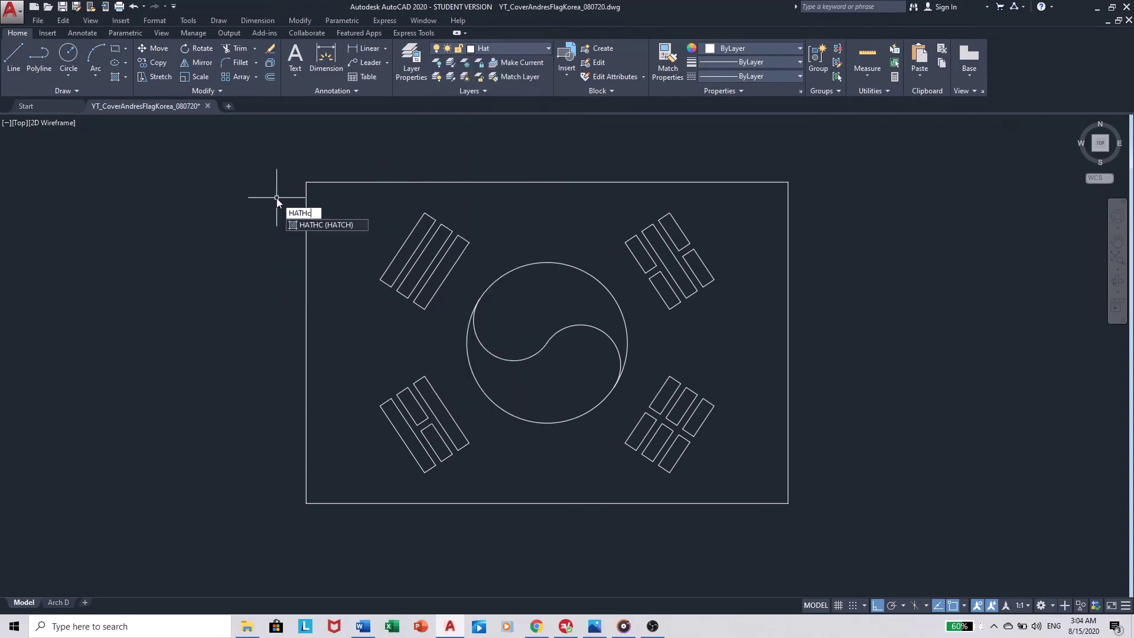
pyautogui.press('Return')
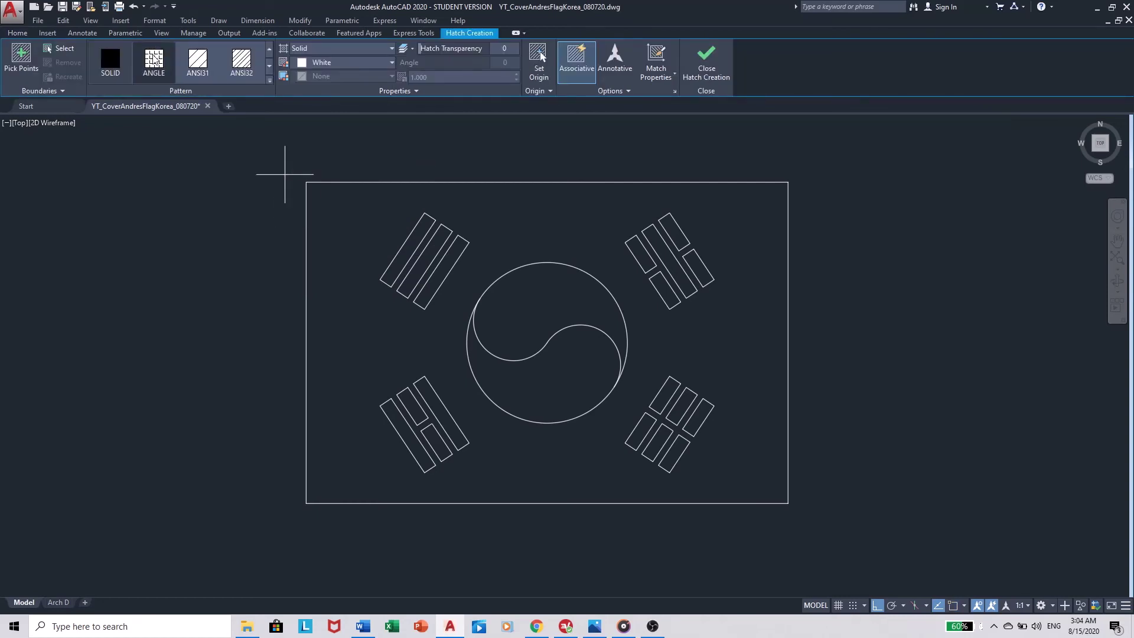
pyautogui.click(327, 62)
pyautogui.click(303, 123)
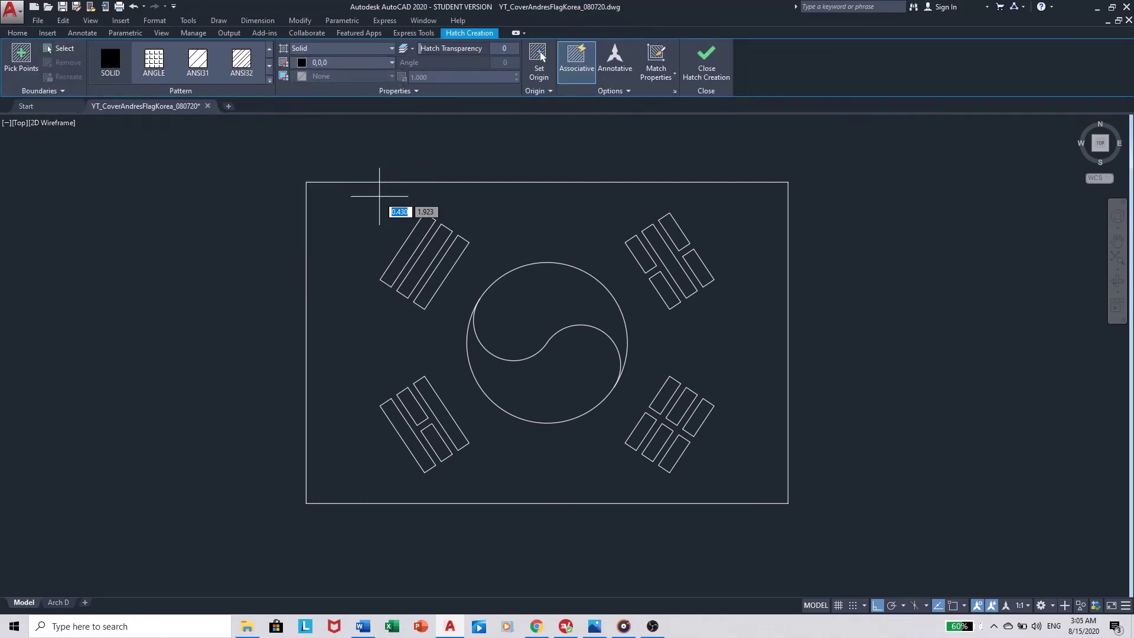
pyautogui.scroll(6, 426, 241)
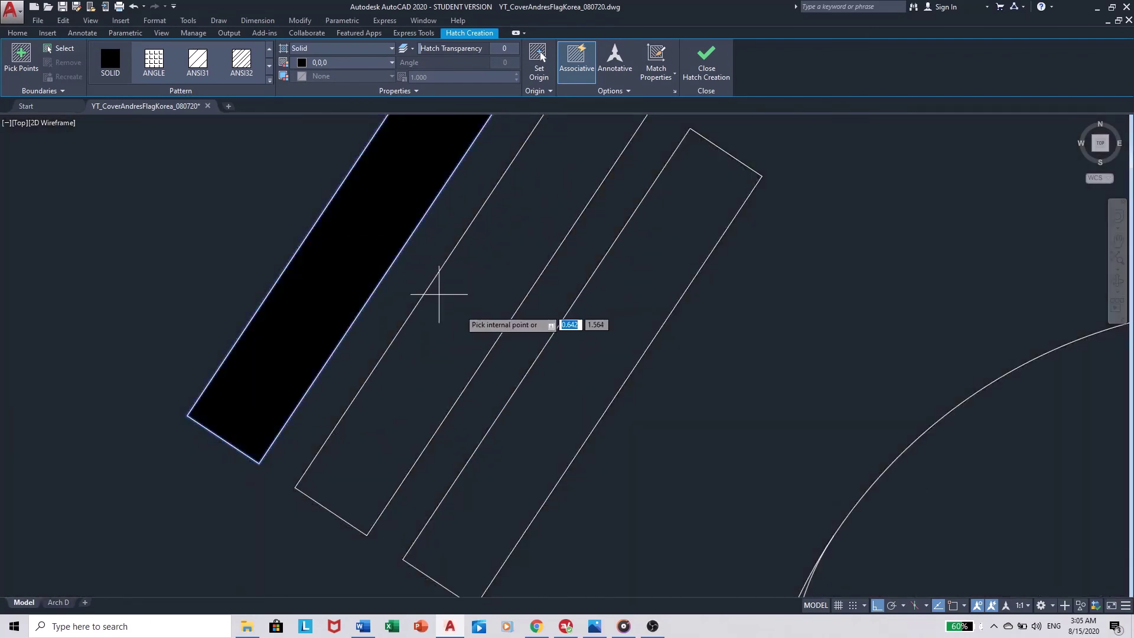
pyautogui.click(438, 293)
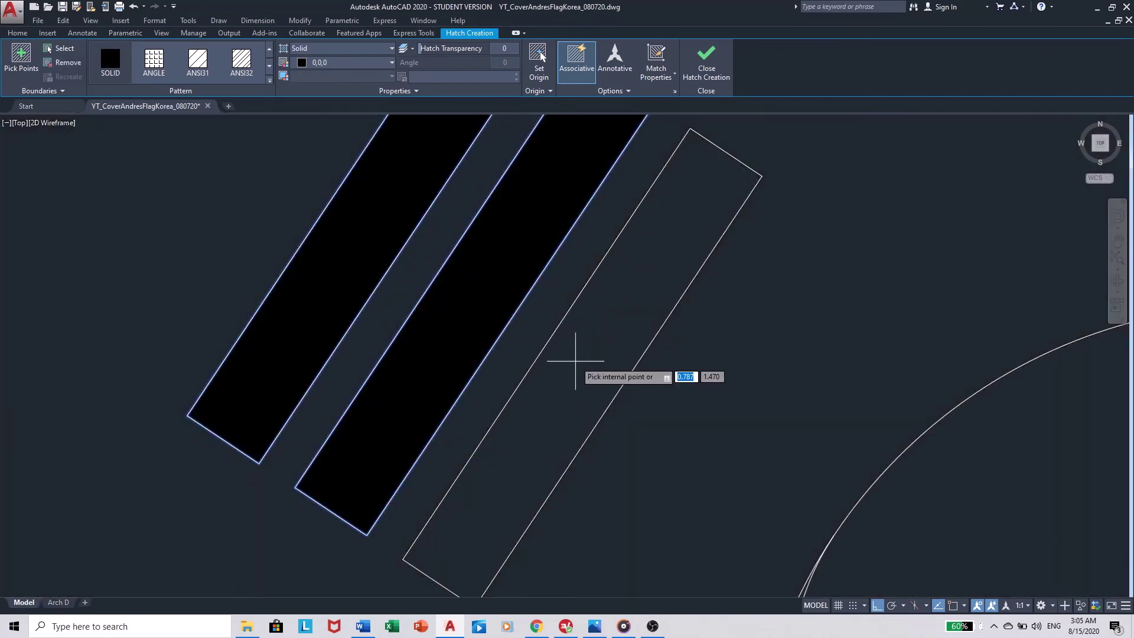
pyautogui.click(586, 360)
pyautogui.press('Return')
pyautogui.press('Return')
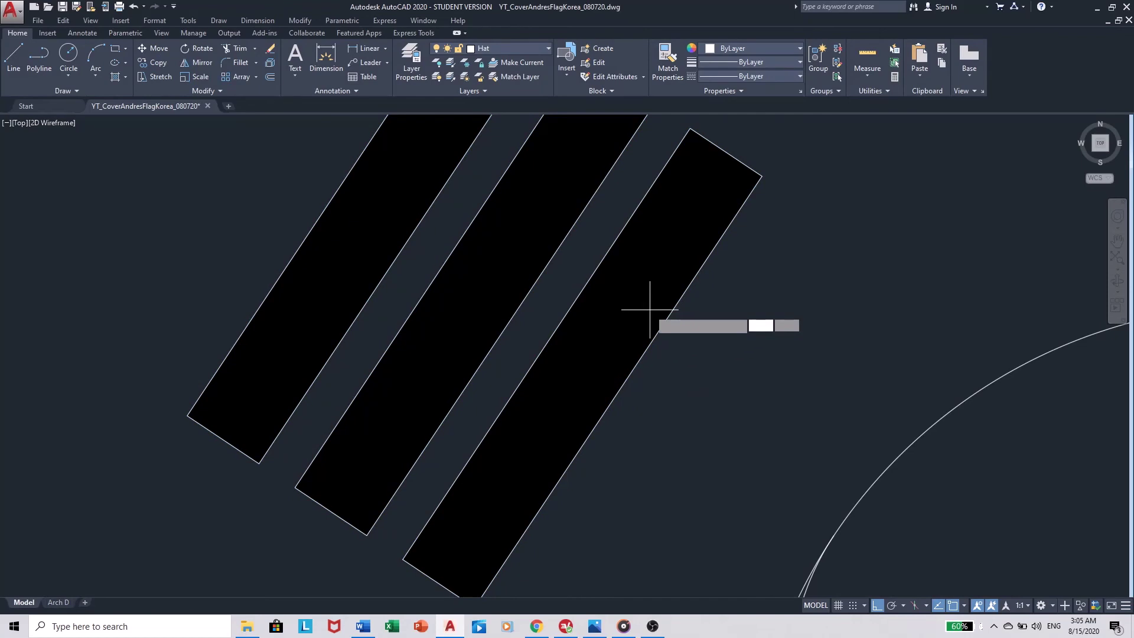
# Step: Fill all five bar pieces of the upper-right trigram with the same solid black hatch
pyautogui.scroll(-8, 681, 317)
pyautogui.moveTo(746, 320); pyautogui.dragTo(609, 321, button='middle')
pyautogui.scroll(7, 608, 322)
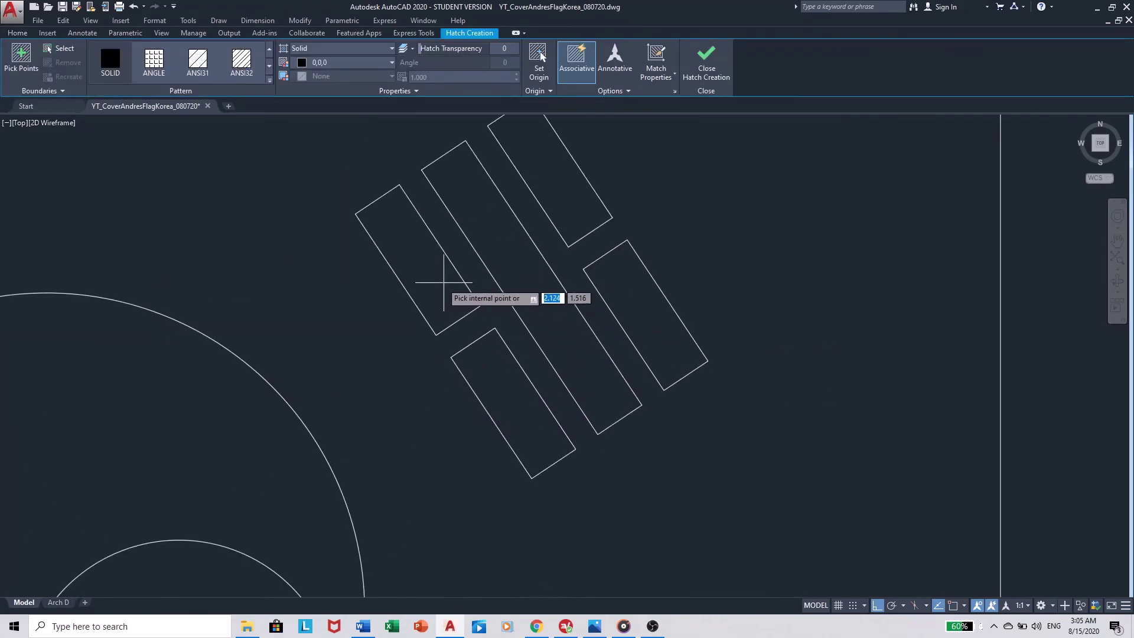
pyautogui.click(437, 291)
pyautogui.click(509, 375)
pyautogui.click(521, 299)
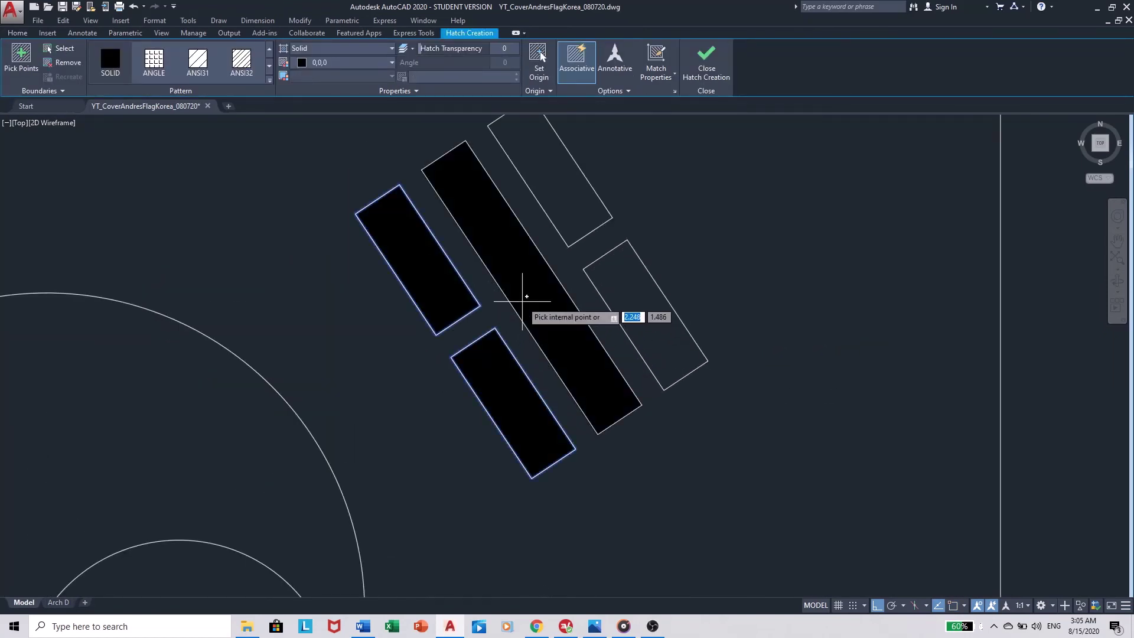
pyautogui.click(577, 223)
pyautogui.click(625, 296)
pyautogui.scroll(-6, 640, 339)
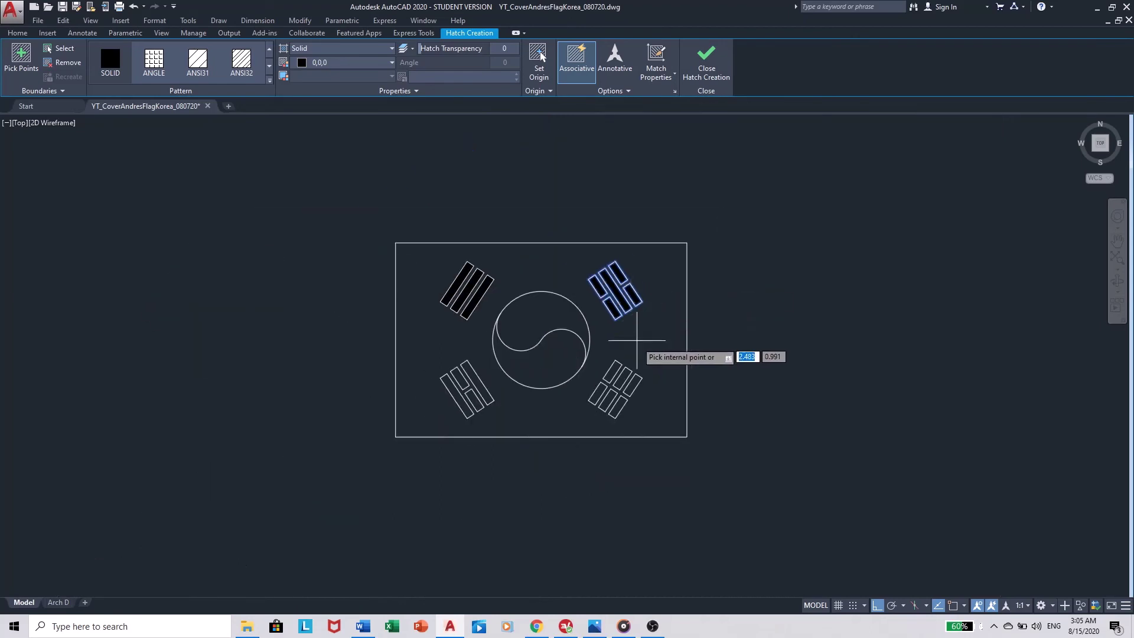
pyautogui.scroll(6, 608, 329)
pyautogui.scroll(2, 501, 259)
pyautogui.press('Return')
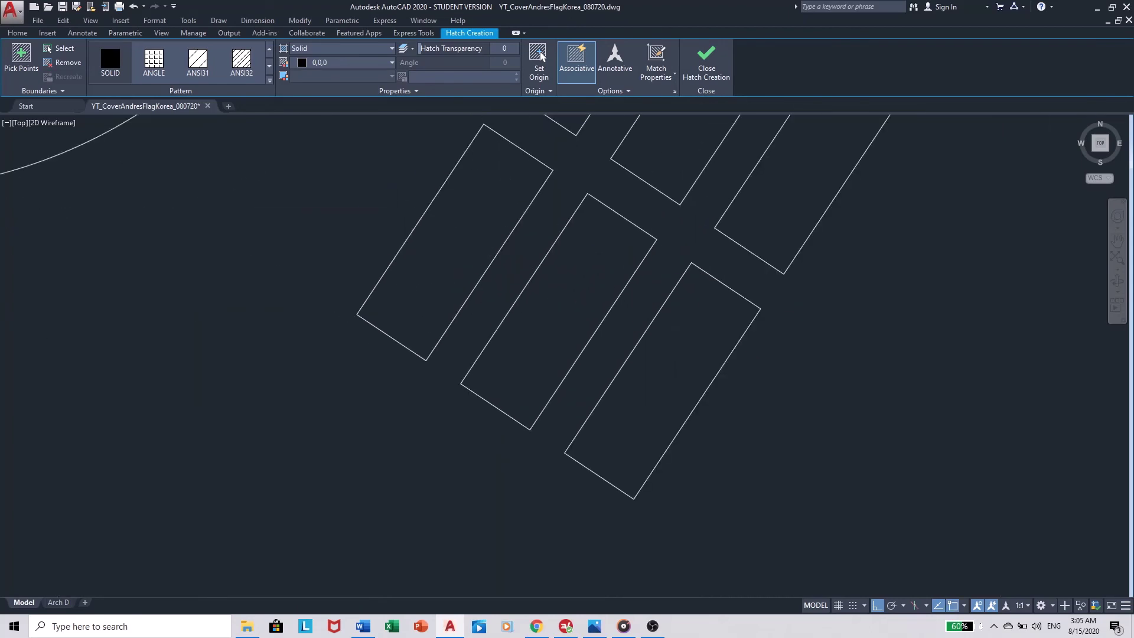
# Step: Fill the six short bar pieces of the lower-right trigram with the solid black hatch
pyautogui.press('Return')
pyautogui.scroll(-2, 543, 232)
pyautogui.moveTo(538, 229); pyautogui.dragTo(467, 335, button='middle')
pyautogui.click(449, 337)
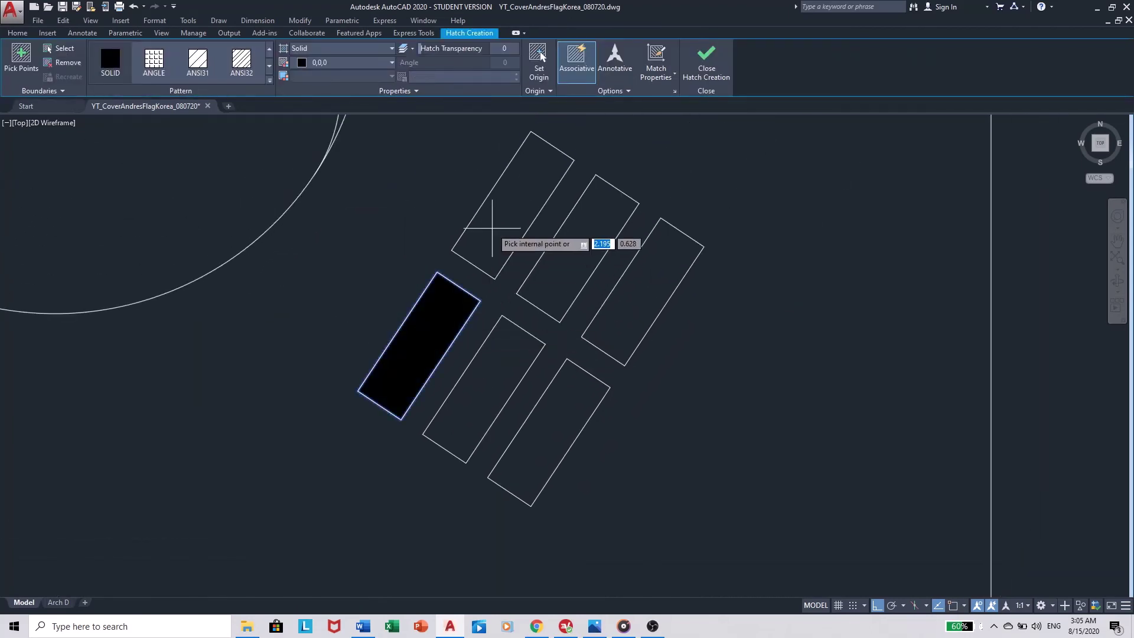
pyautogui.click(499, 240)
pyautogui.click(539, 266)
pyautogui.click(506, 380)
pyautogui.click(546, 411)
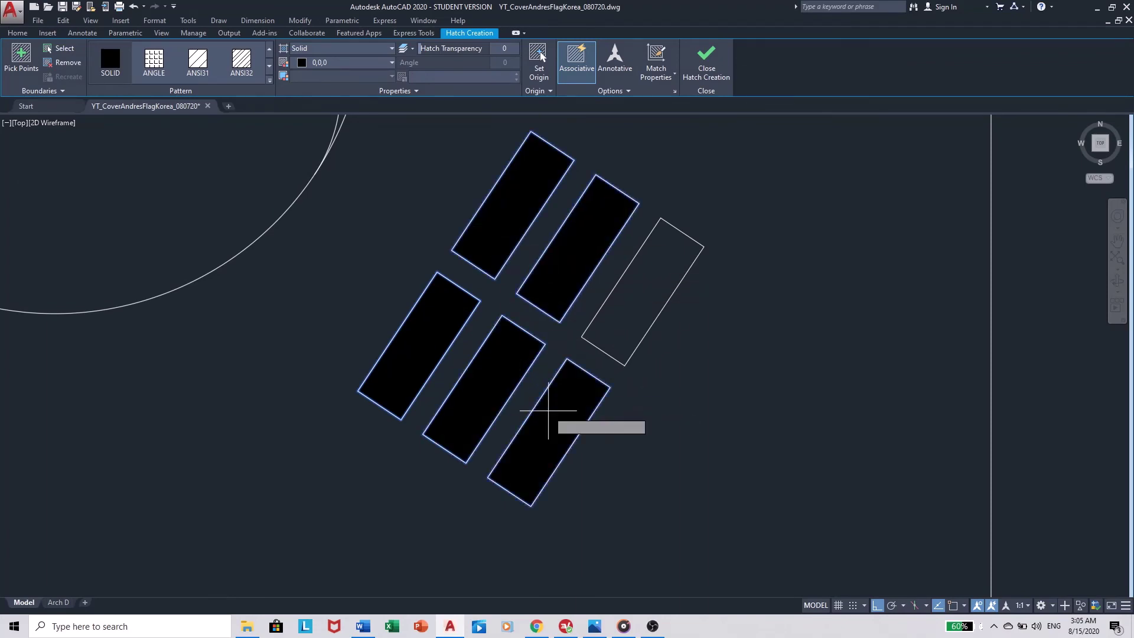
pyautogui.click(591, 334)
# Step: Fill the two full bars and the split middle bar of the lower-left trigram with the solid black hatch
pyautogui.scroll(-6, 593, 331)
pyautogui.scroll(3, 467, 367)
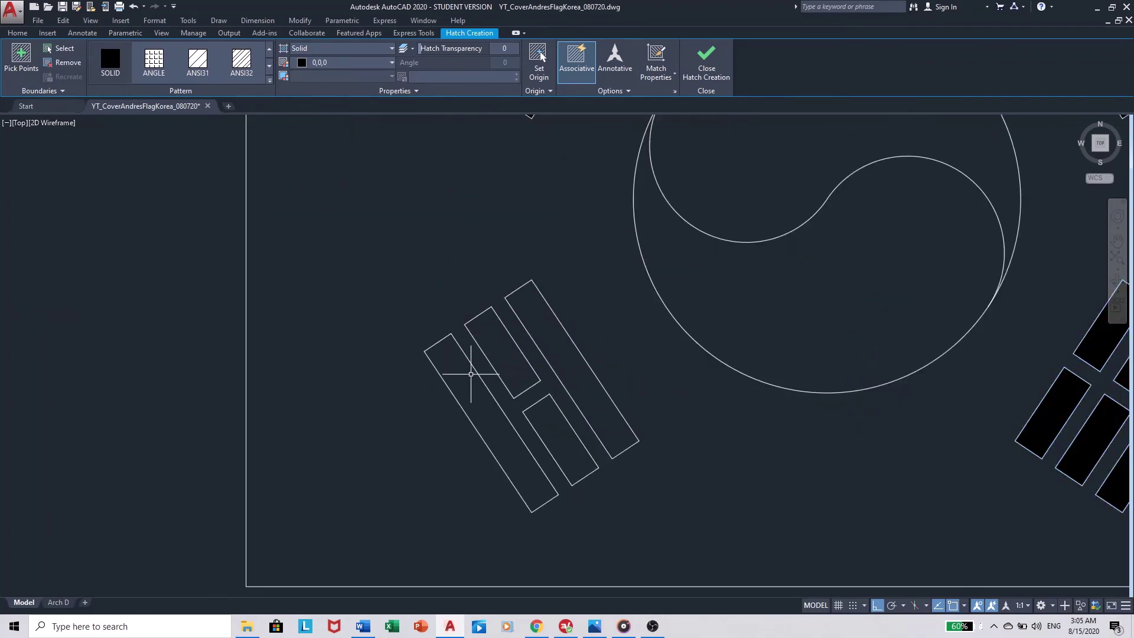
pyautogui.click(486, 423)
pyautogui.scroll(3, 486, 423)
pyautogui.click(532, 303)
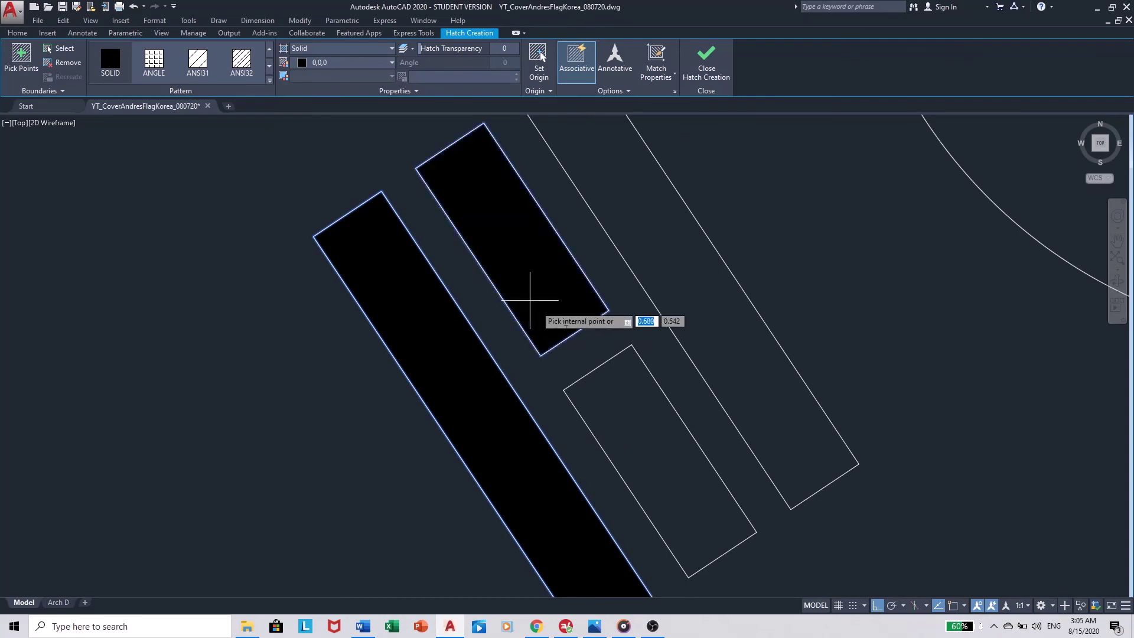
pyautogui.click(616, 390)
pyautogui.click(685, 319)
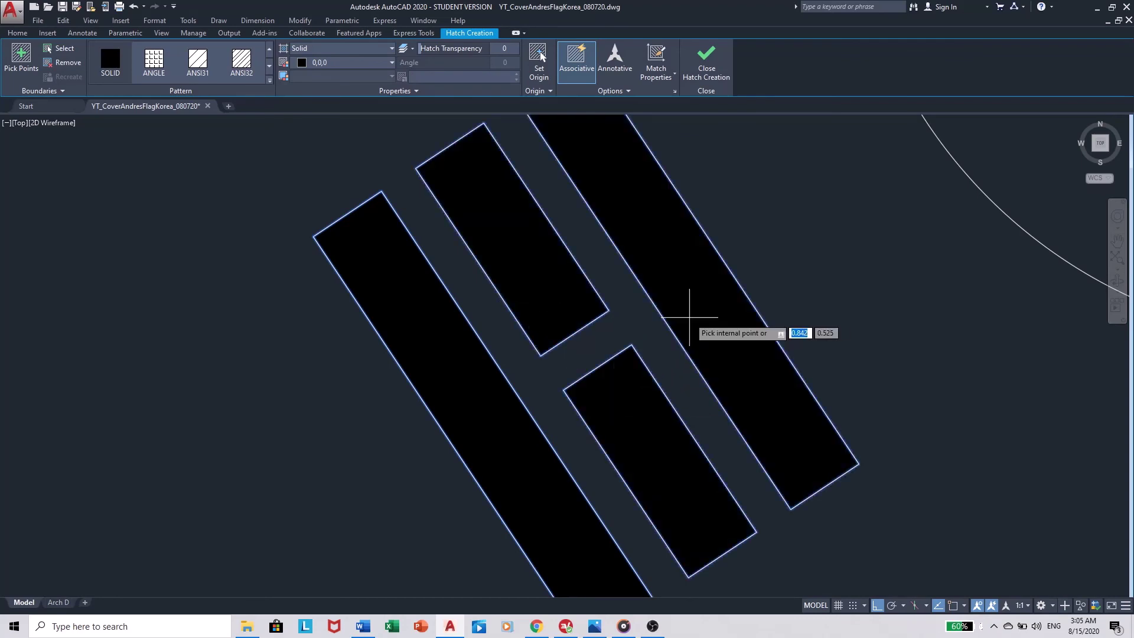
pyautogui.scroll(-8, 690, 317)
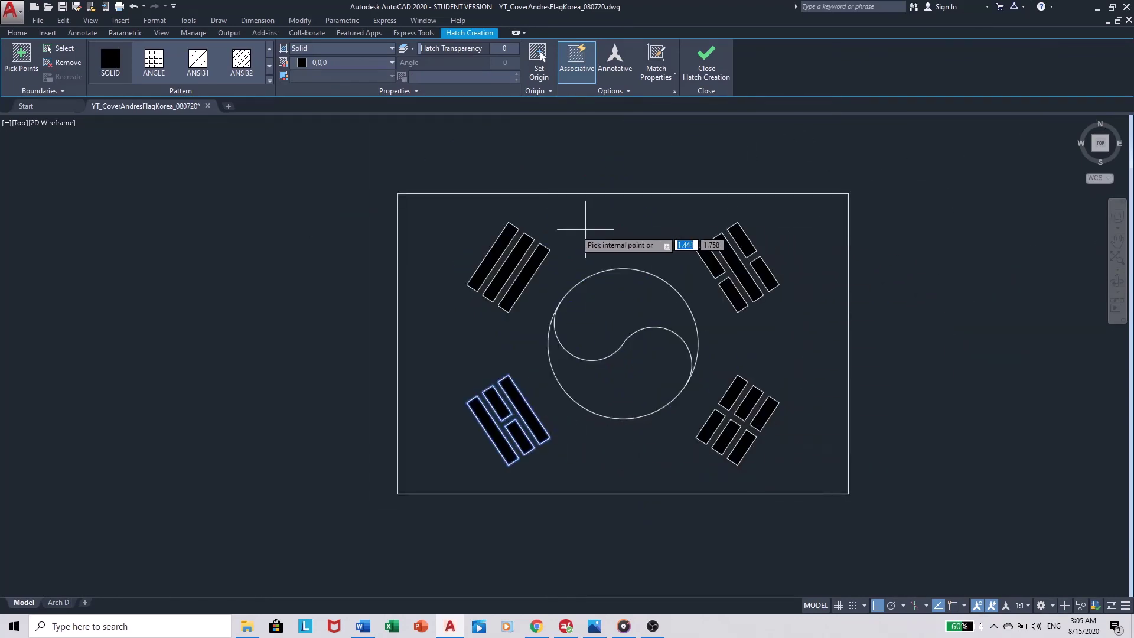
pyautogui.scroll(6, 502, 296)
pyautogui.scroll(-1, 514, 266)
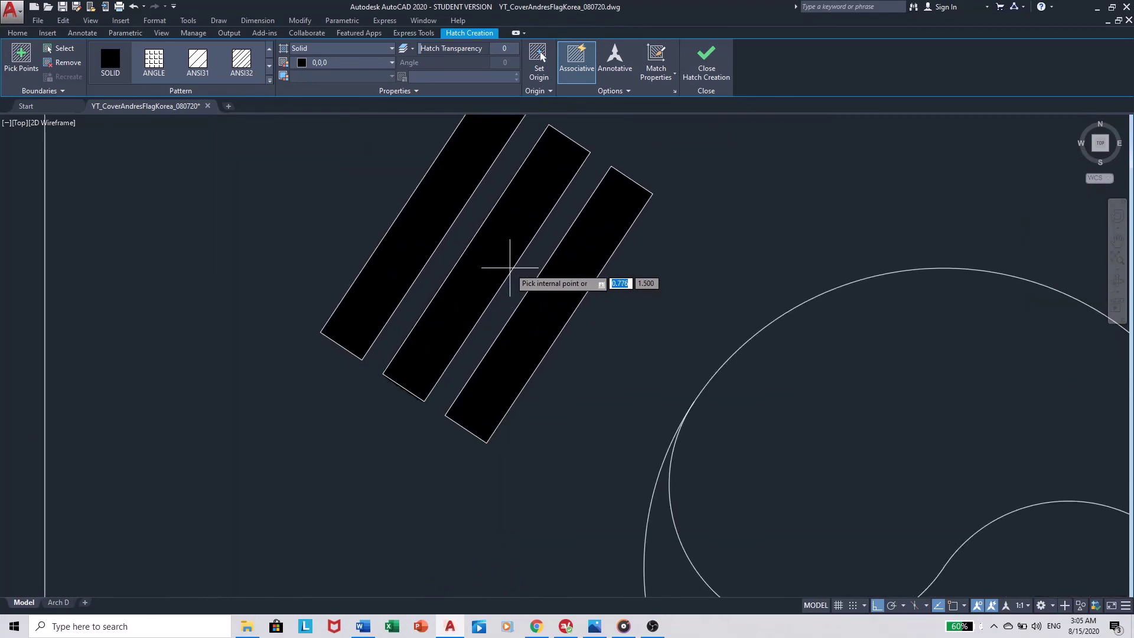
pyautogui.scroll(-5, 510, 267)
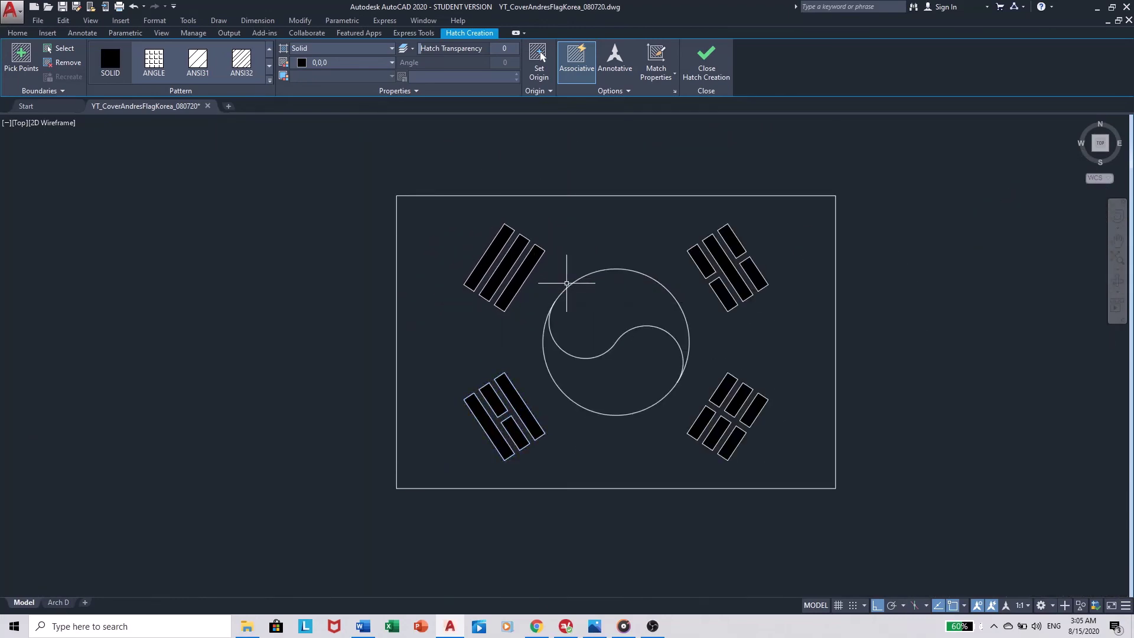
pyautogui.press('Return')
# Step: Fill the upper half of the central S-curve circle with a solid red hatch, colour 205,46,58
pyautogui.scroll(4, 738, 253)
pyautogui.scroll(-6, 732, 269)
pyautogui.scroll(8, 734, 363)
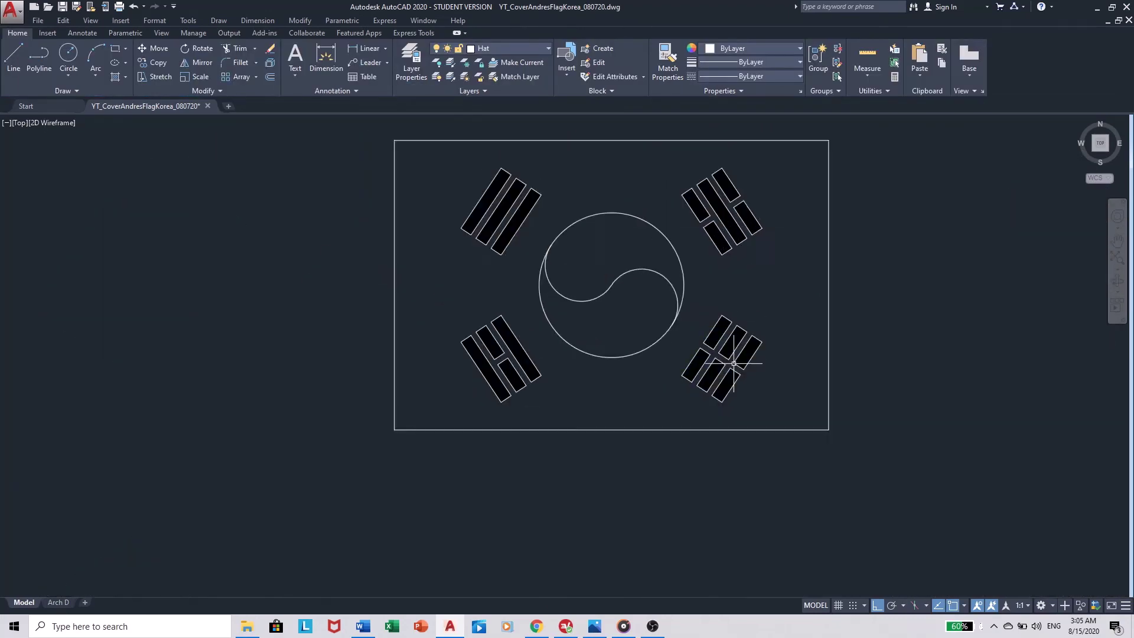
pyautogui.scroll(-4, 667, 366)
pyautogui.scroll(-2, 310, 359)
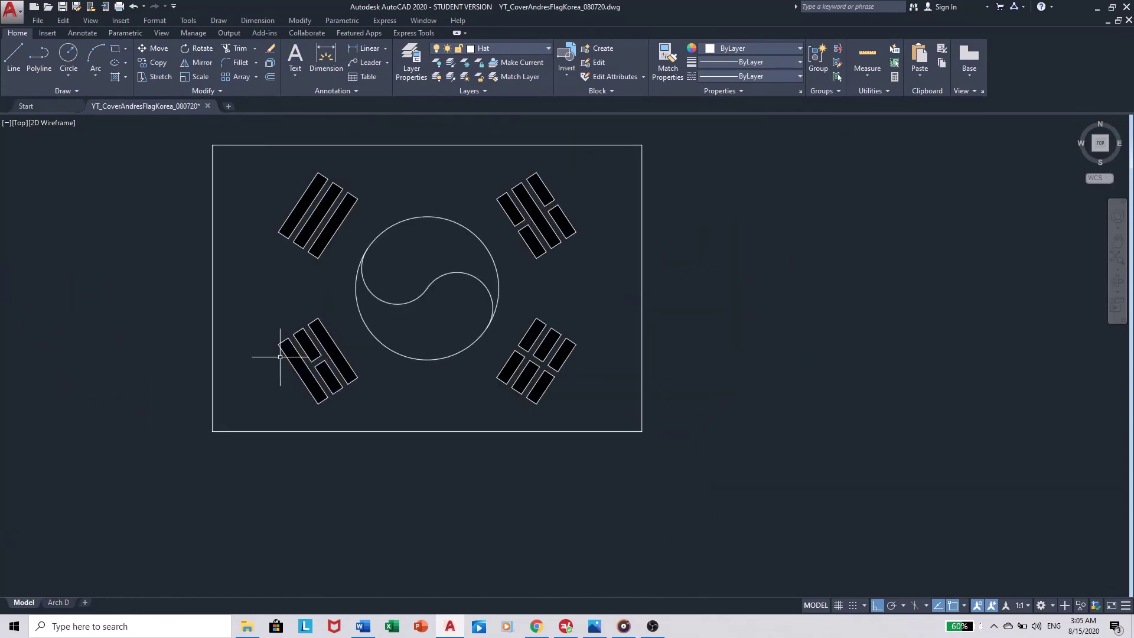
pyautogui.write('h')
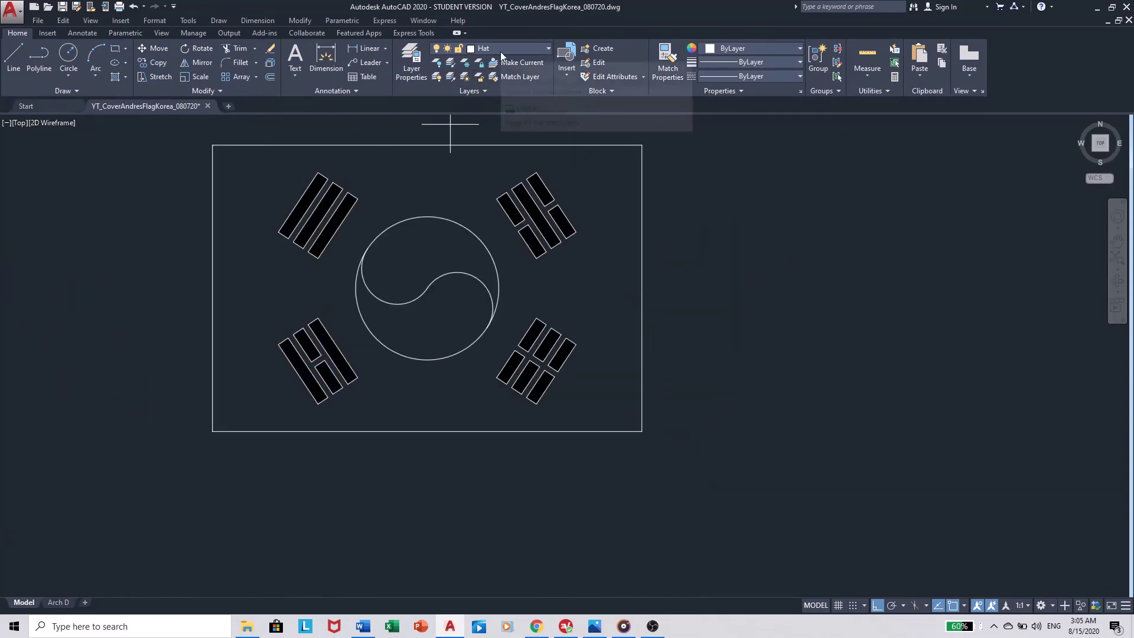
pyautogui.press('Return')
pyautogui.click(329, 63)
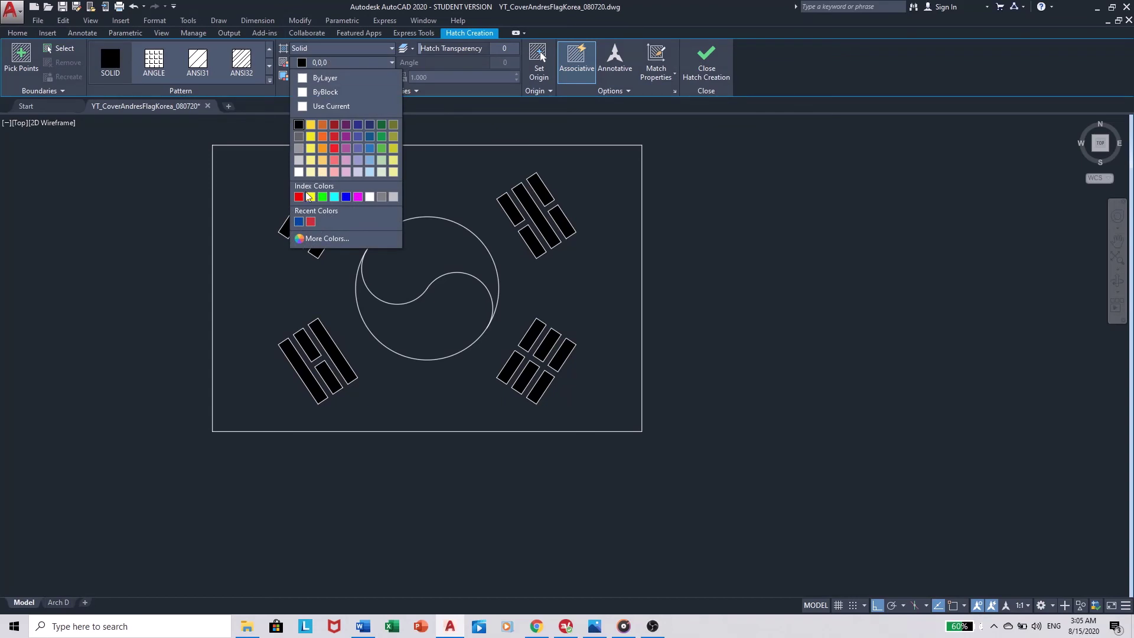
pyautogui.click(310, 222)
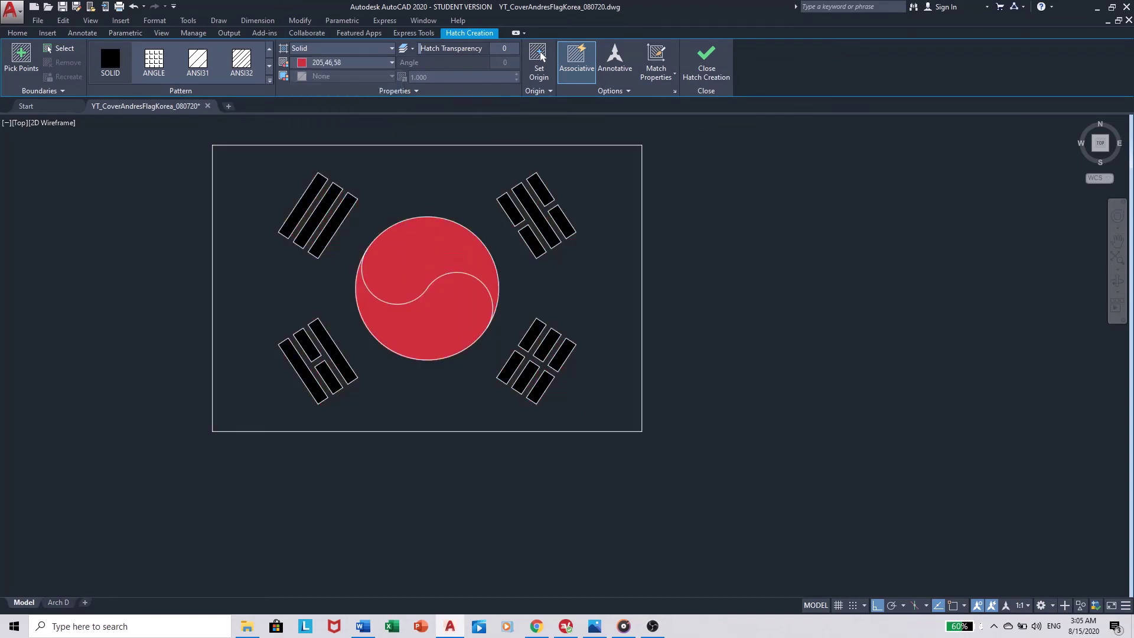
pyautogui.click(403, 248)
# Step: Fill the lower half of the central circle with a solid blue hatch, colour 0,71,160
pyautogui.click(335, 65)
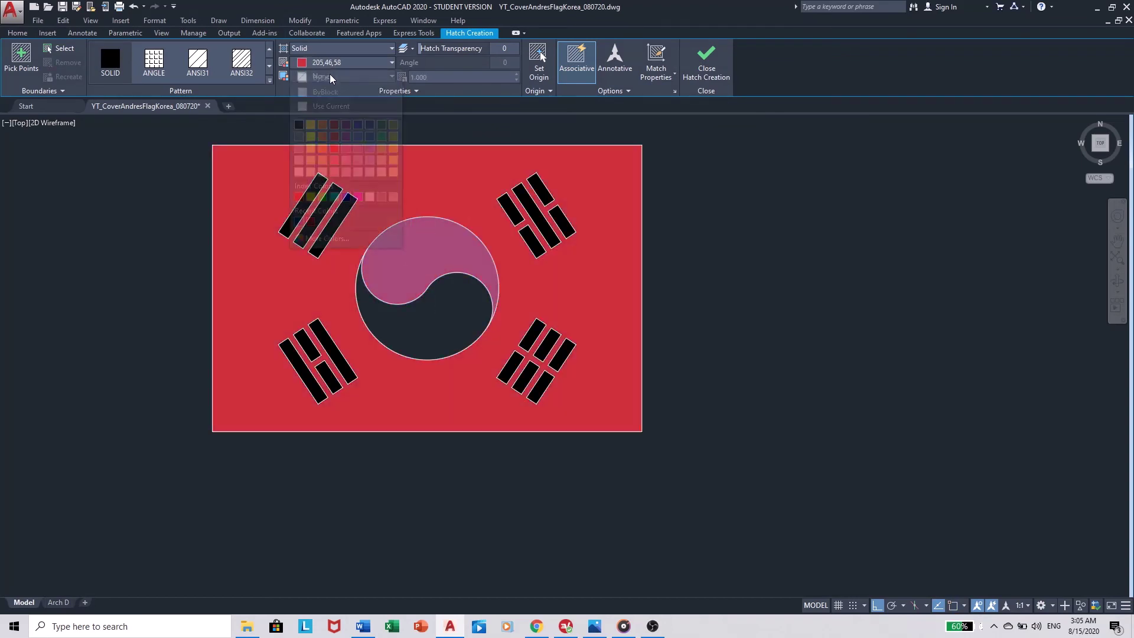
pyautogui.click(299, 222)
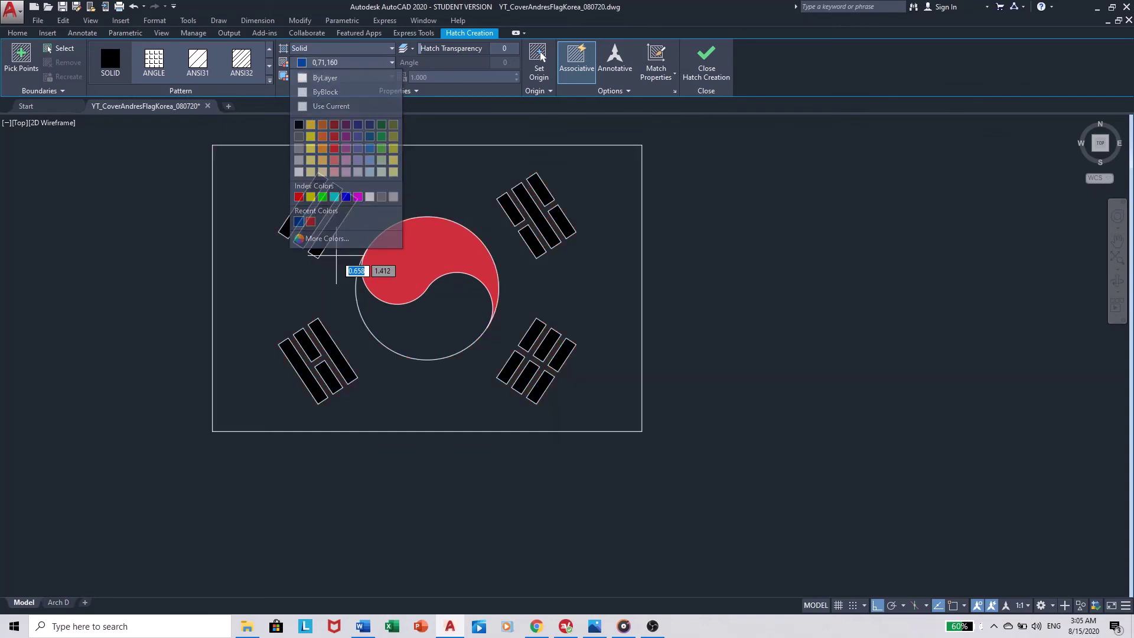
pyautogui.click(413, 319)
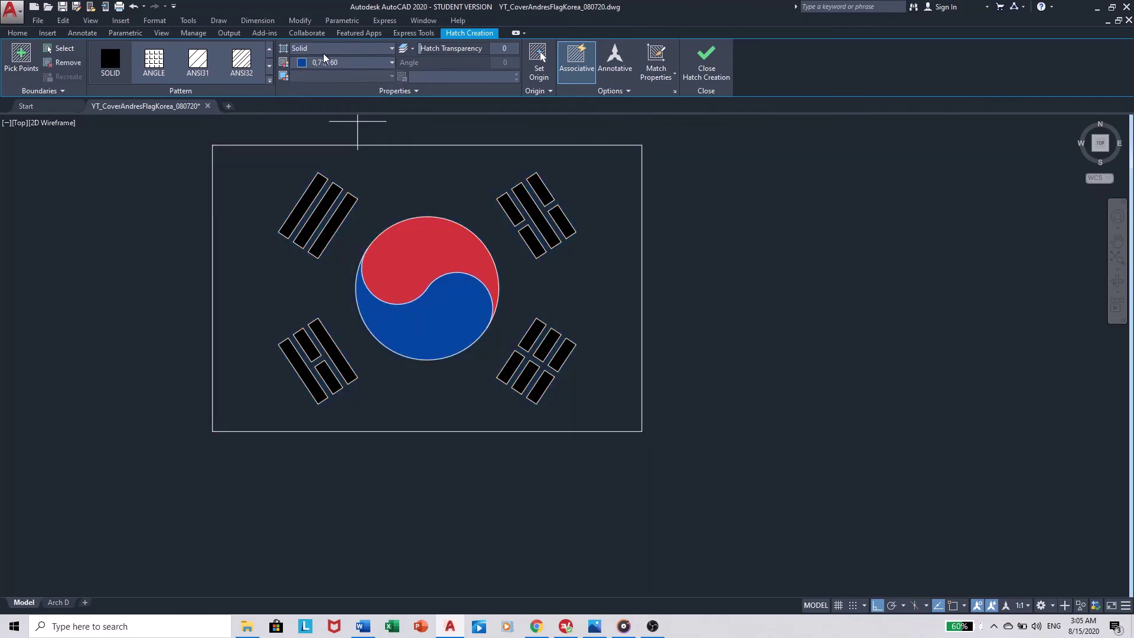
# Step: Fill the flag's background around the circle and trigrams with a solid white hatch
pyautogui.click(327, 62)
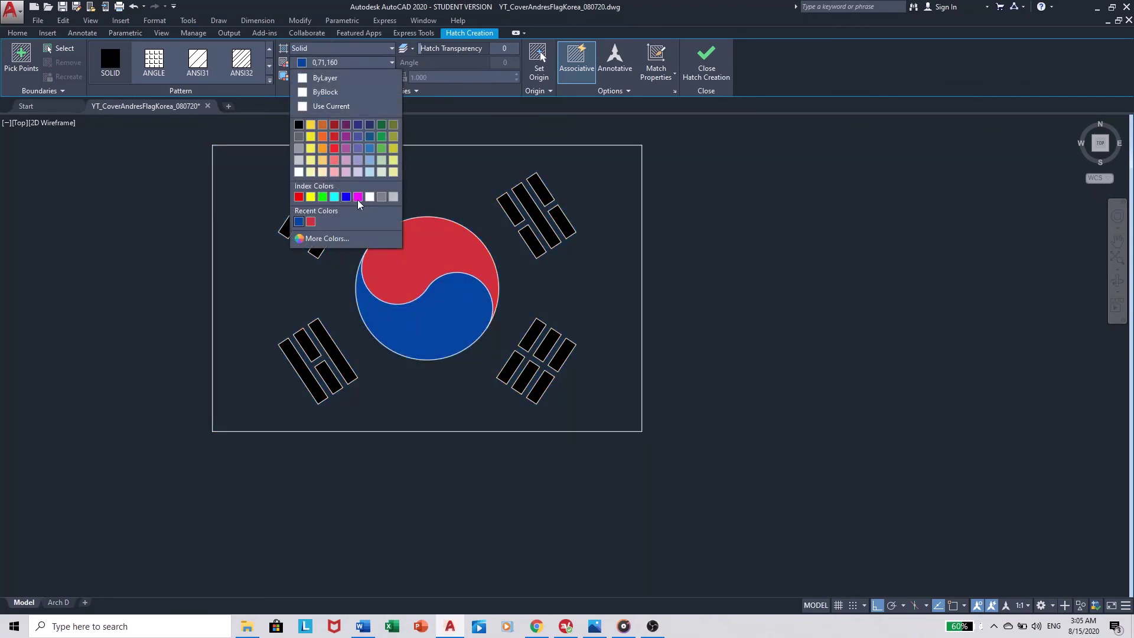
pyautogui.click(369, 197)
pyautogui.moveTo(413, 218); pyautogui.dragTo(512, 271, button='middle')
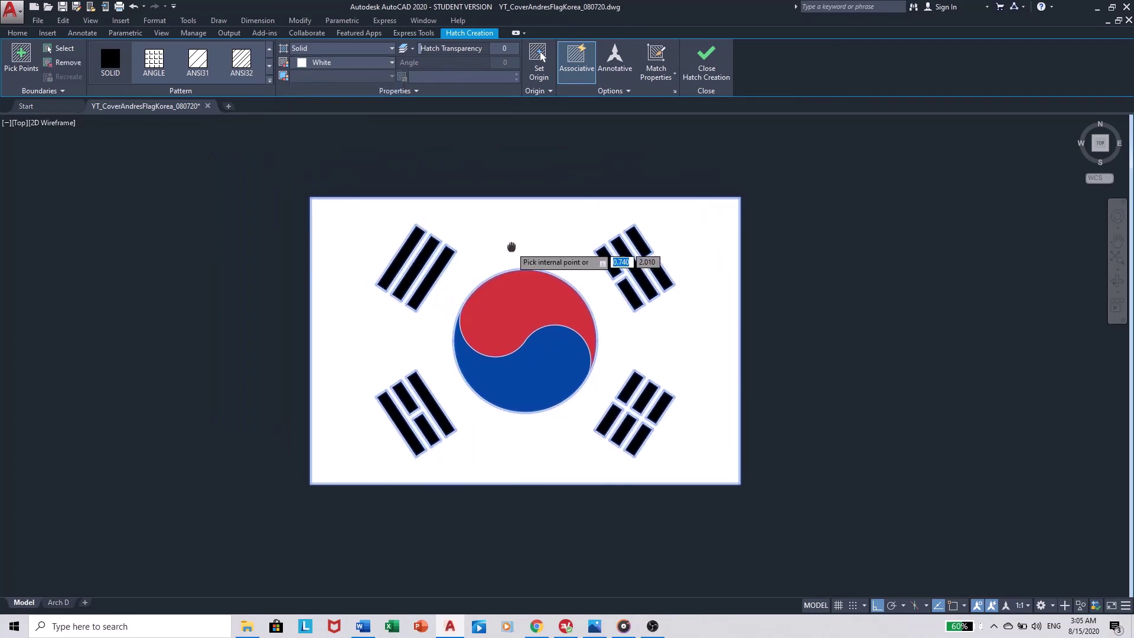
pyautogui.press('Return')
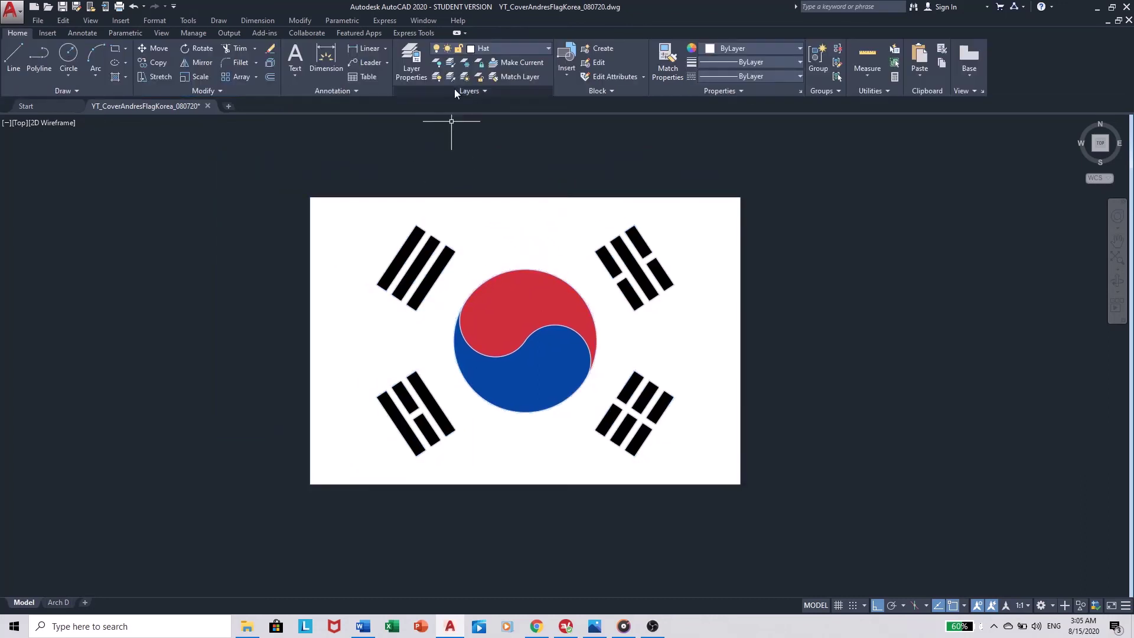
# Step: Turn off the Con layer to hide the construction outlines and centre the flag in a closer view
pyautogui.click(489, 48)
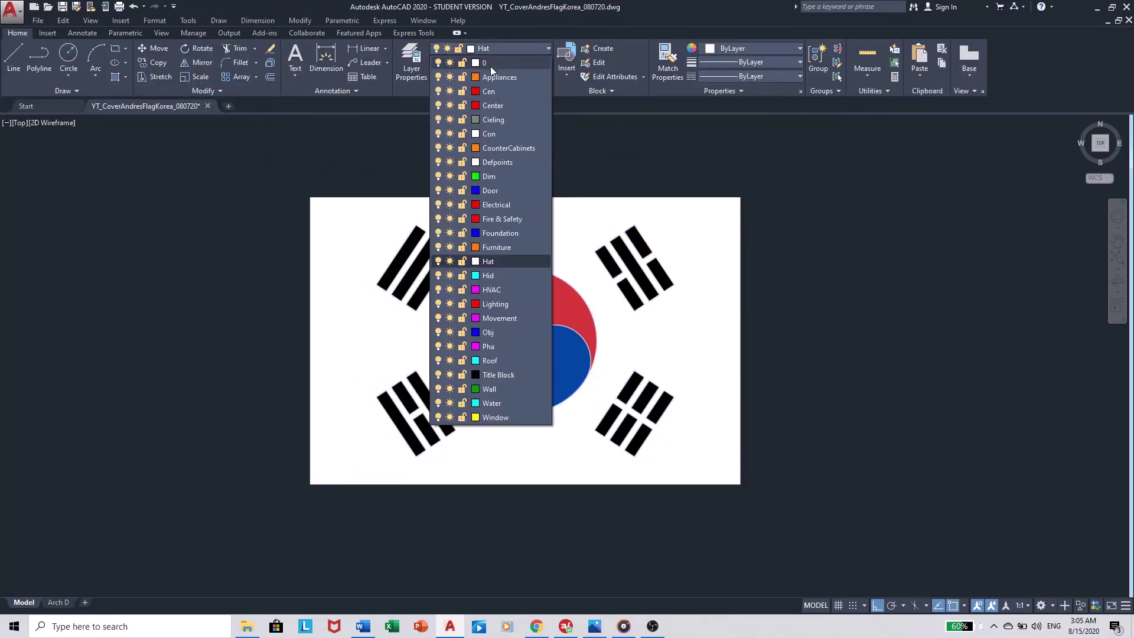
pyautogui.click(437, 134)
pyautogui.click(287, 205)
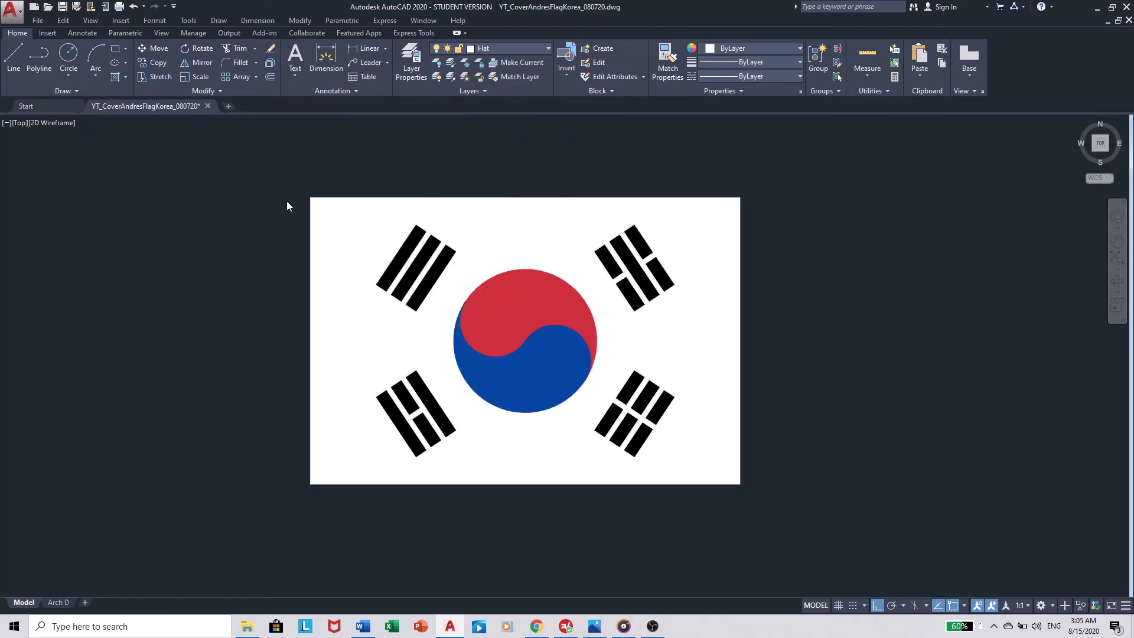
pyautogui.scroll(2, 251, 228)
pyautogui.moveTo(306, 238); pyautogui.dragTo(190, 179, button='middle')
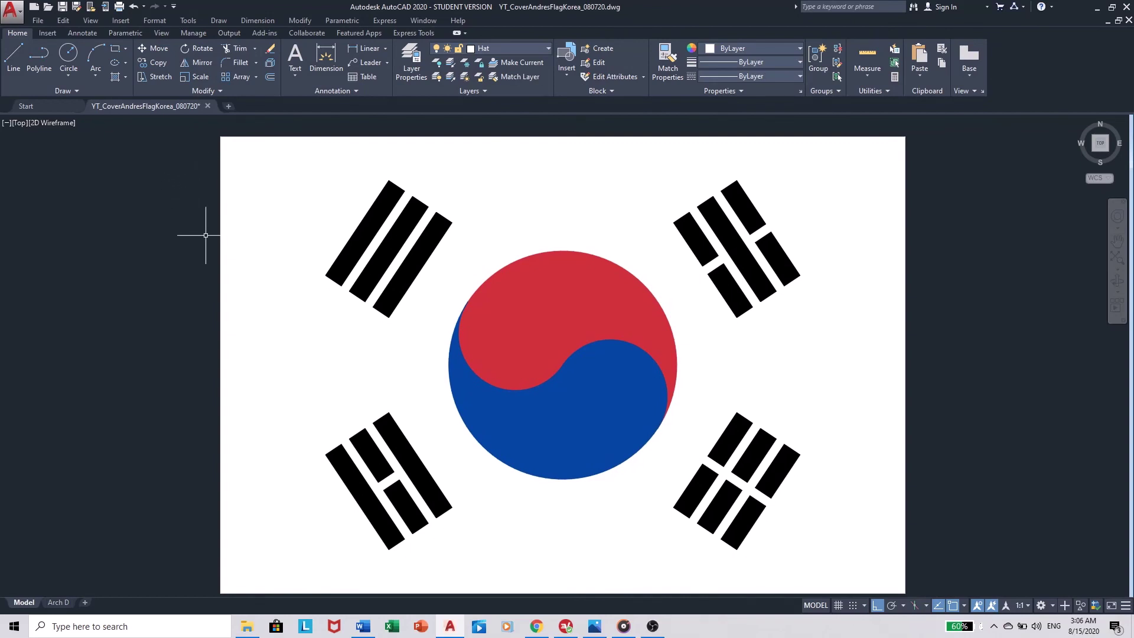
# Step: Undo the hatches, trigrams and circles step by step, back to the flag's rectangle with its single diagonal
pyautogui.moveTo(207, 276); pyautogui.dragTo(208, 269, button='middle')
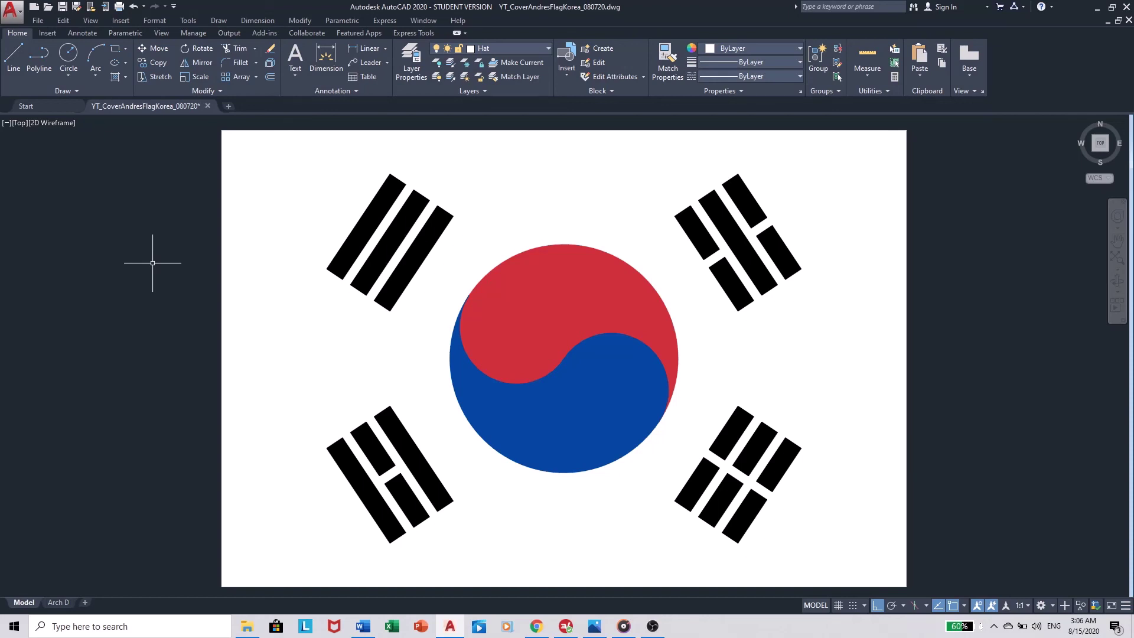
pyautogui.hotkey('ctrl', 'z')
pyautogui.hotkey('ctrl', 'z')
pyautogui.hotkey('ctrl', 'z')
pyautogui.hotkey('ctrl', 'z')
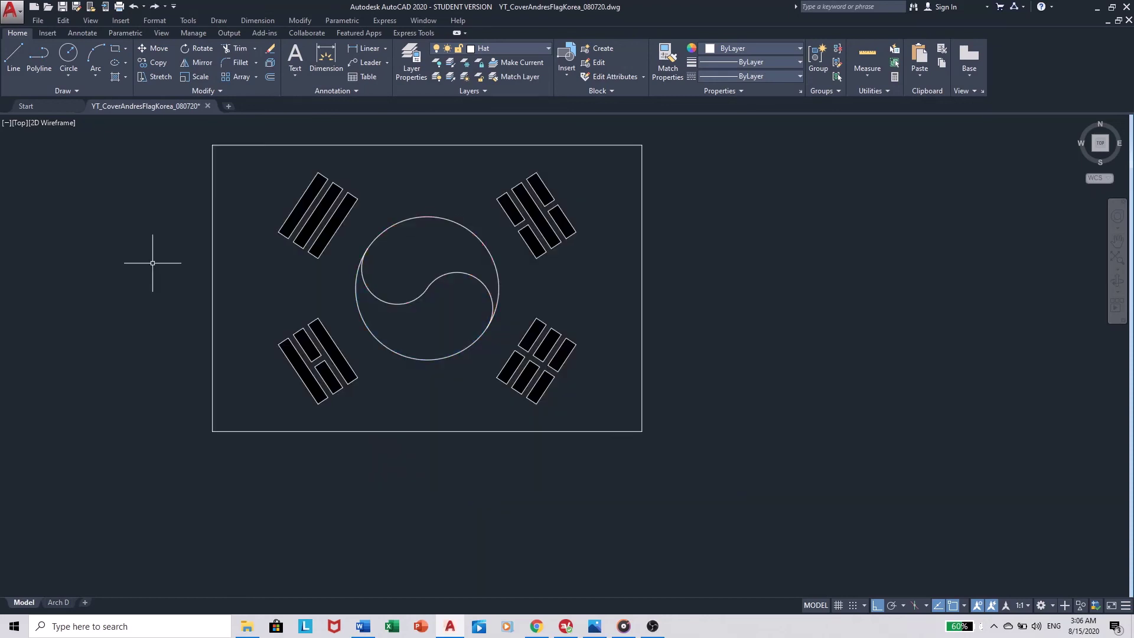
pyautogui.hotkey('ctrl', 'z')
pyautogui.hotkey('ctrl', 'z')
pyautogui.hotkey('ctrl', 'z')
pyautogui.hotkey('ctrl', 'z')
pyautogui.hotkey('ctrl', 'z')
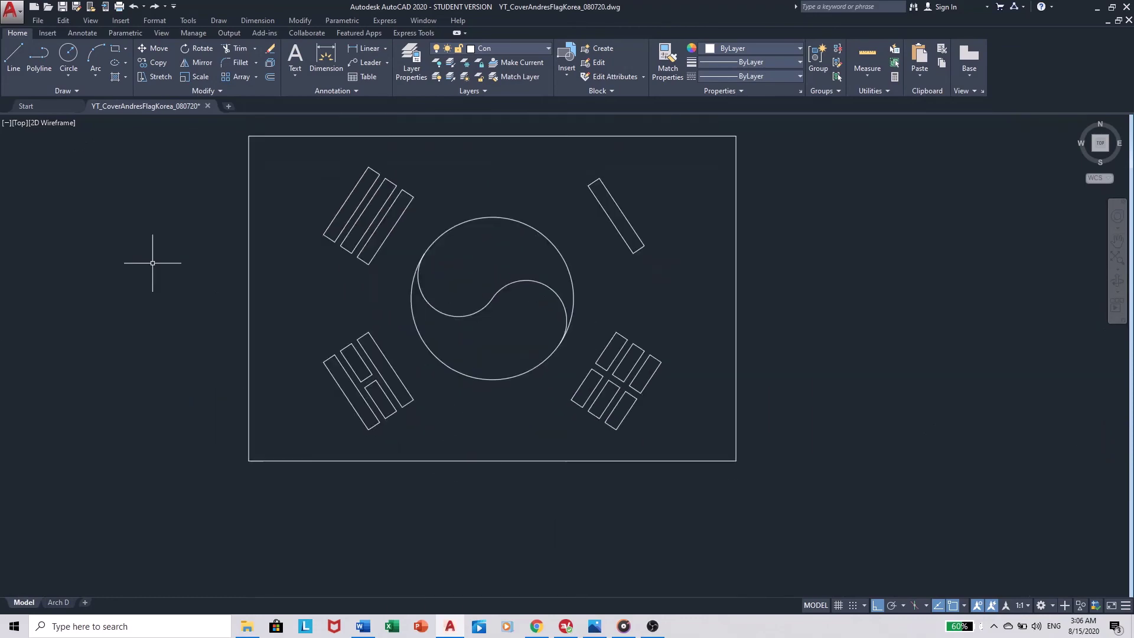
pyautogui.hotkey('ctrl', 'z')
pyautogui.hotkey('ctrl', 'z')
pyautogui.hotkey('ctrl', 'z')
pyautogui.hotkey('ctrl', 'z')
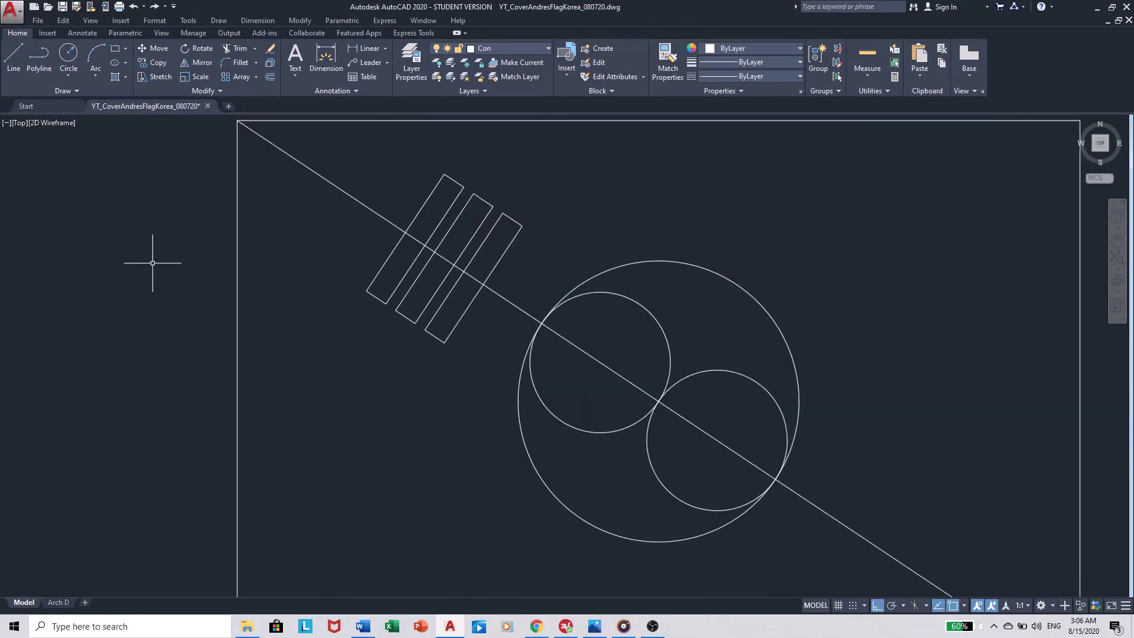
pyautogui.hotkey('ctrl', 'z')
pyautogui.hotkey('ctrl', 'z')
pyautogui.hotkey('ctrl', 'z')
pyautogui.hotkey('ctrl', 'z')
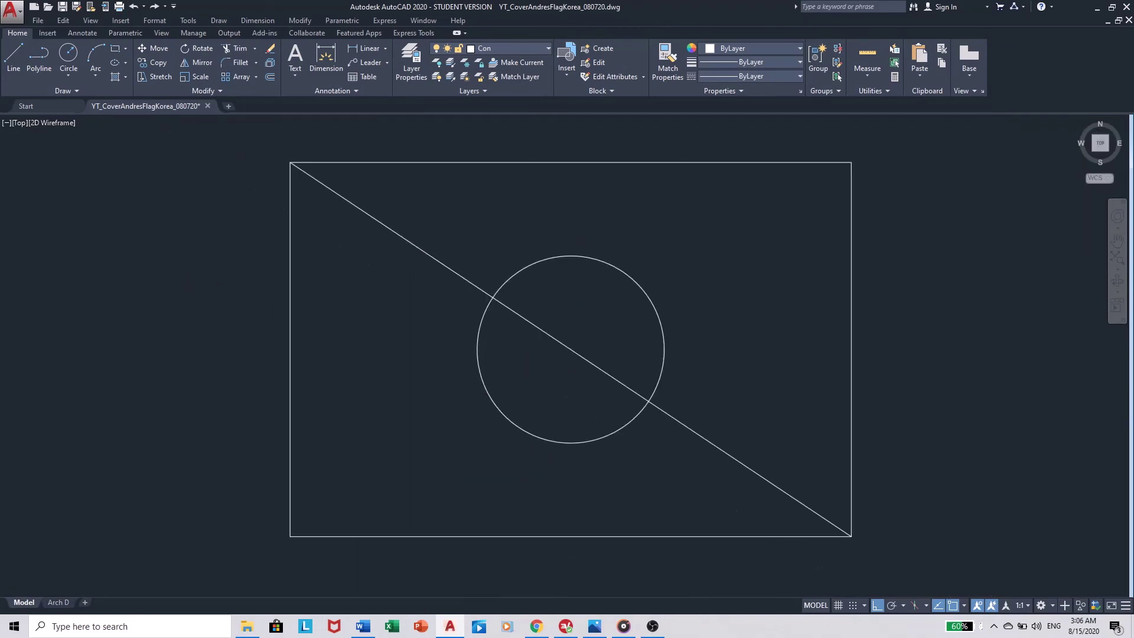
pyautogui.hotkey('ctrl', 'z')
pyautogui.hotkey('ctrl', 'z')
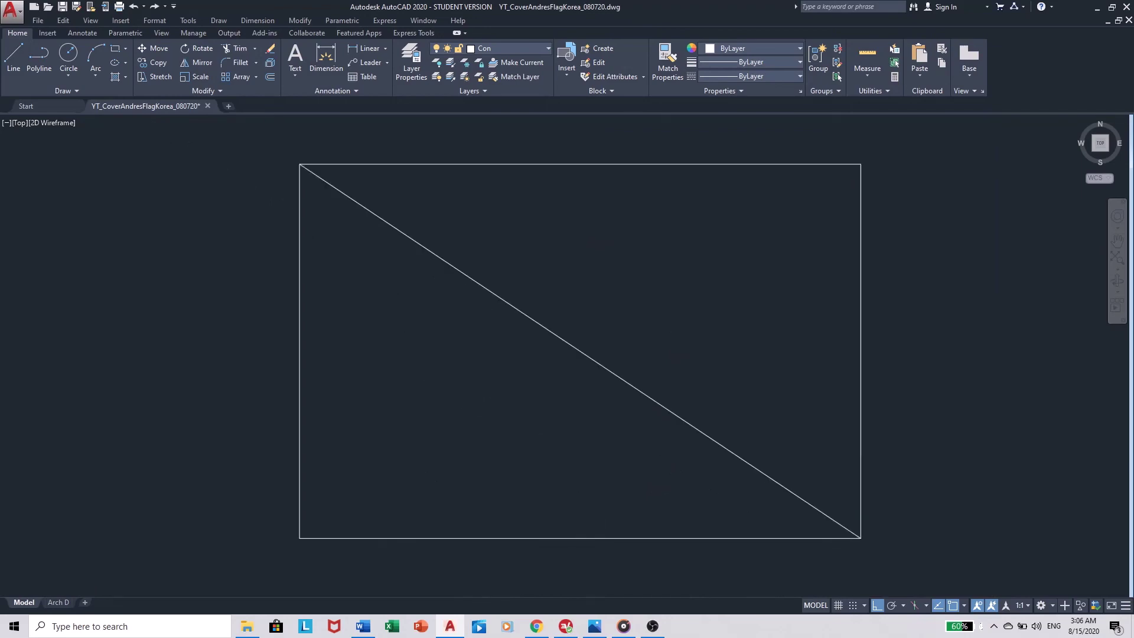
# Step: Redo all the undone operations to restore the completed, fully hatched flag
pyautogui.hotkey('ctrl', 'y')
pyautogui.hotkey('ctrl', 'y')
pyautogui.hotkey('ctrl', 'y')
pyautogui.hotkey('ctrl', 'y')
pyautogui.hotkey('ctrl', 'y')
pyautogui.hotkey('ctrl', 'y')
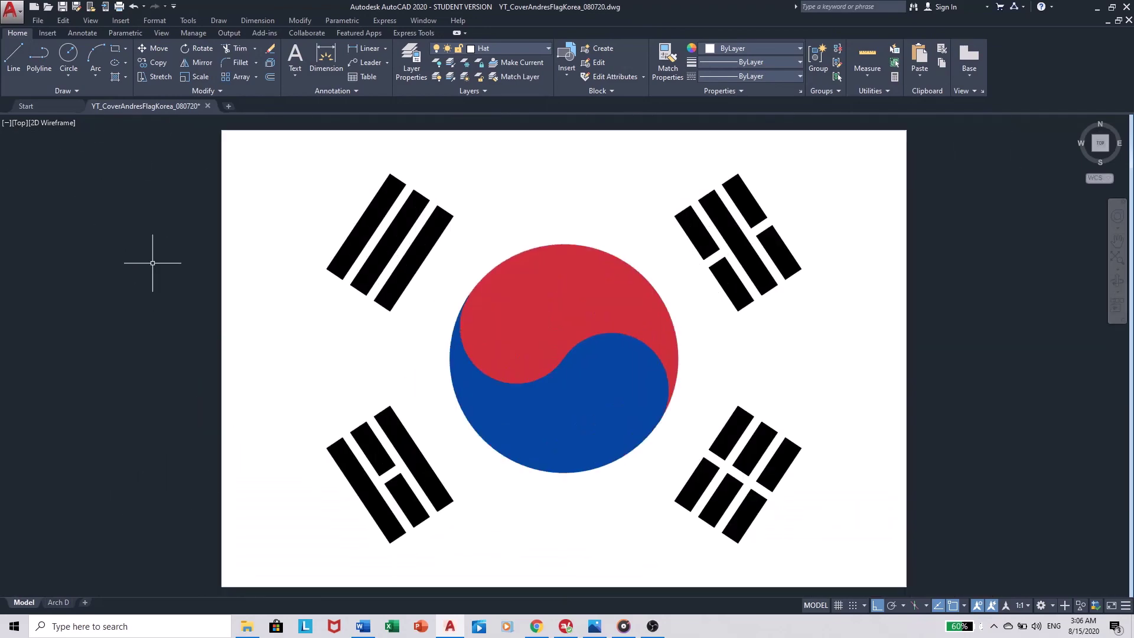